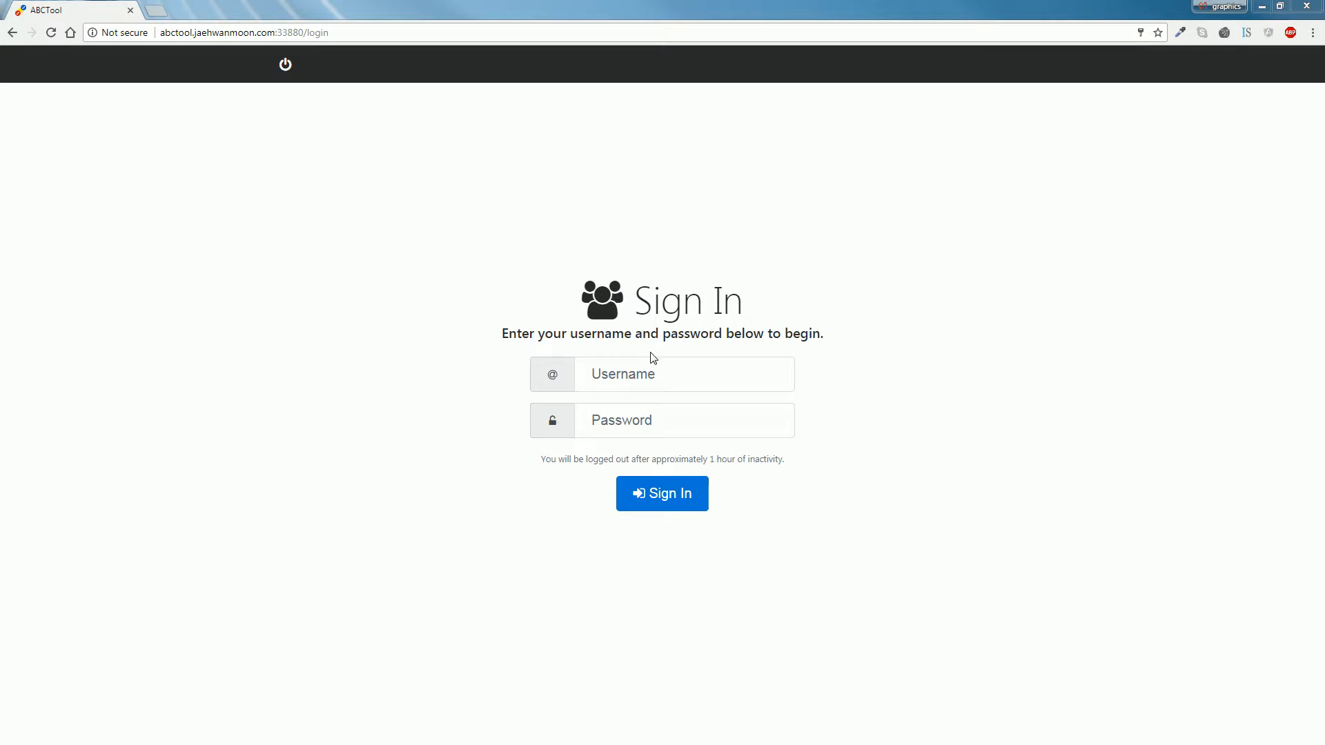
- Sign in with the account's username and password
left_click(276, 31)
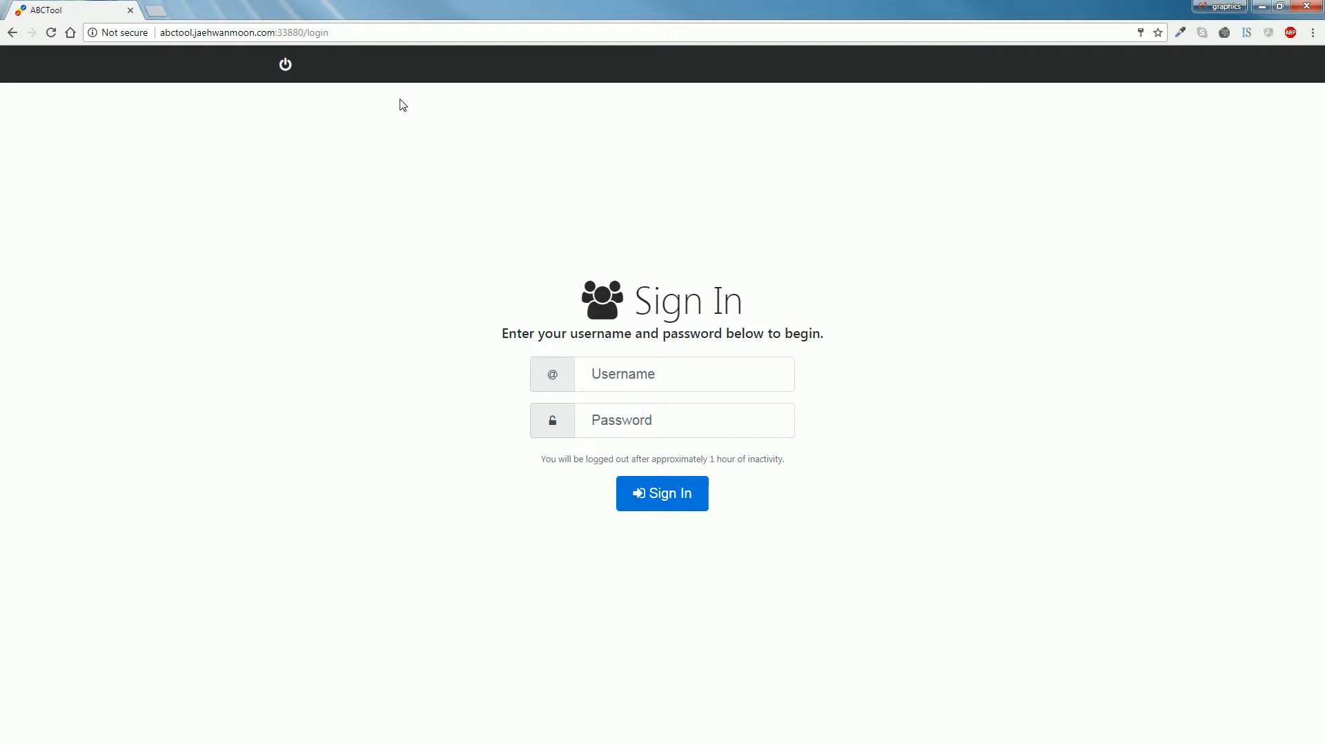
left_click(657, 364)
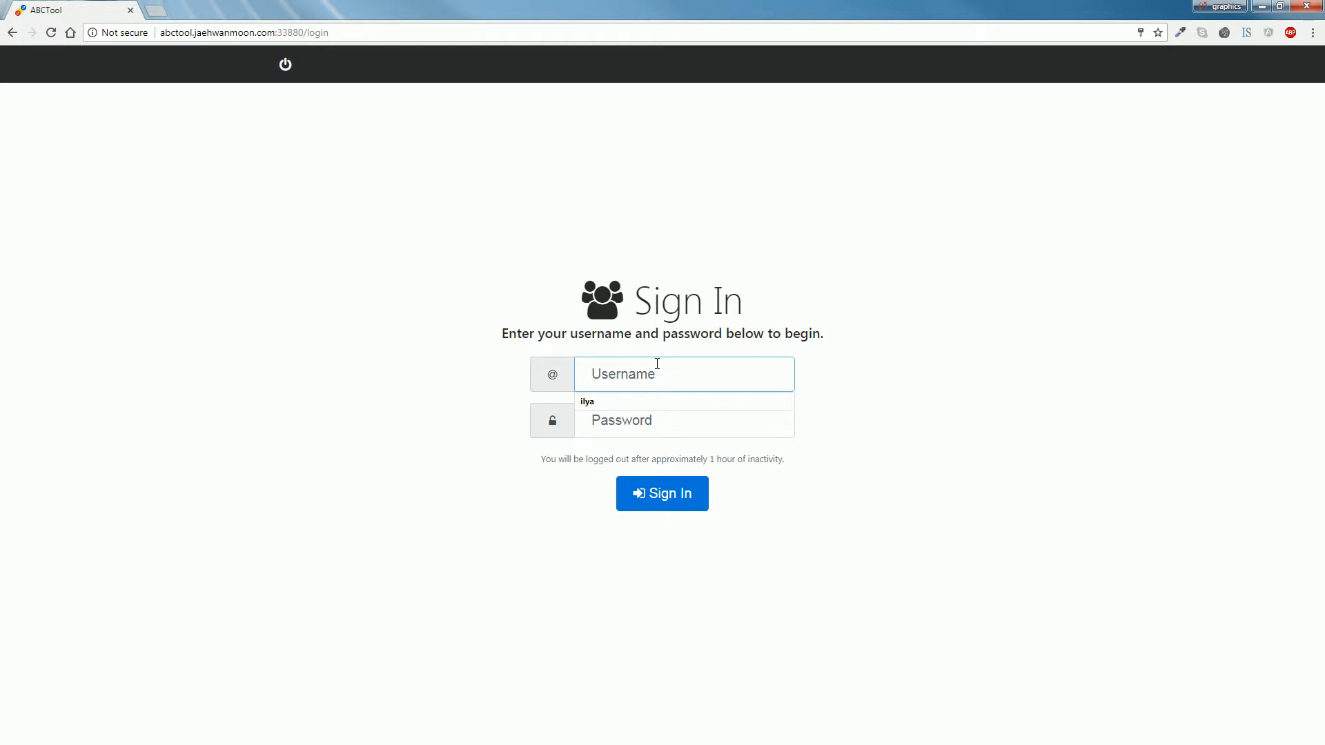
type("ilya")
key("Tab")
type("*******")
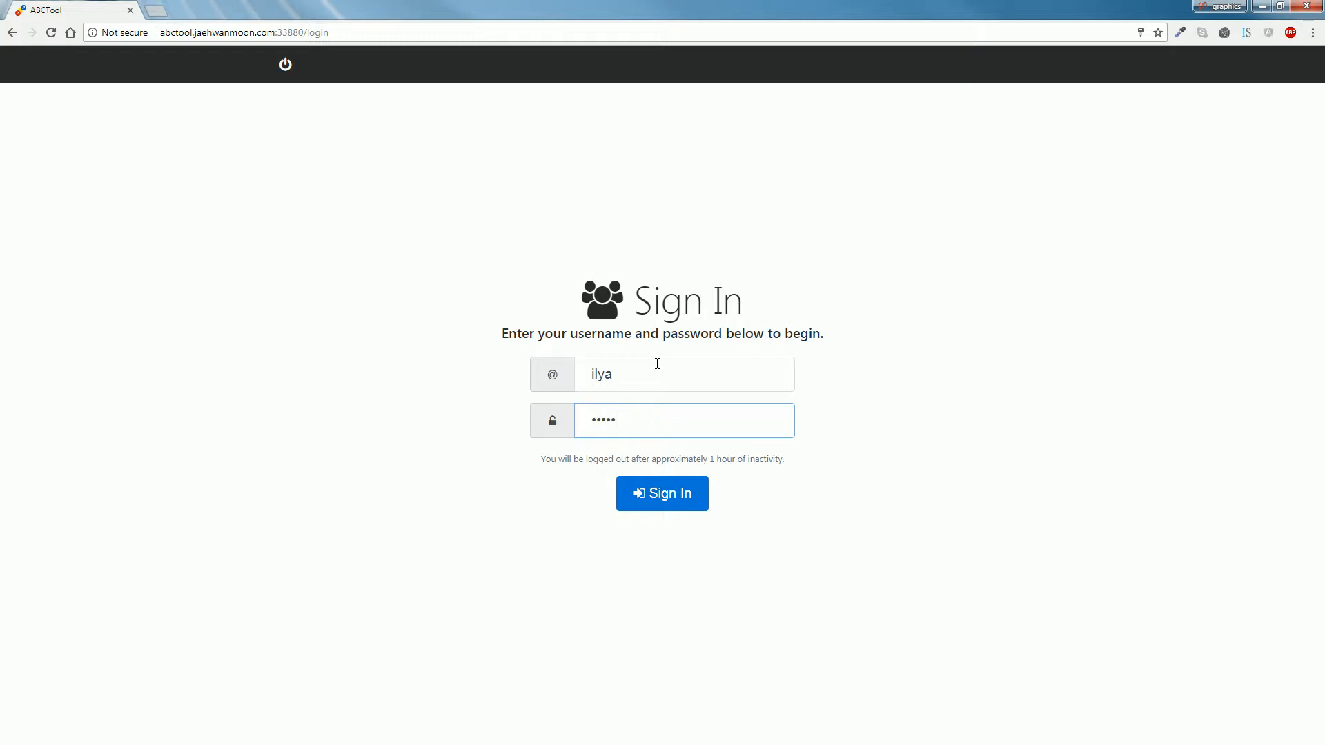
key("Return")
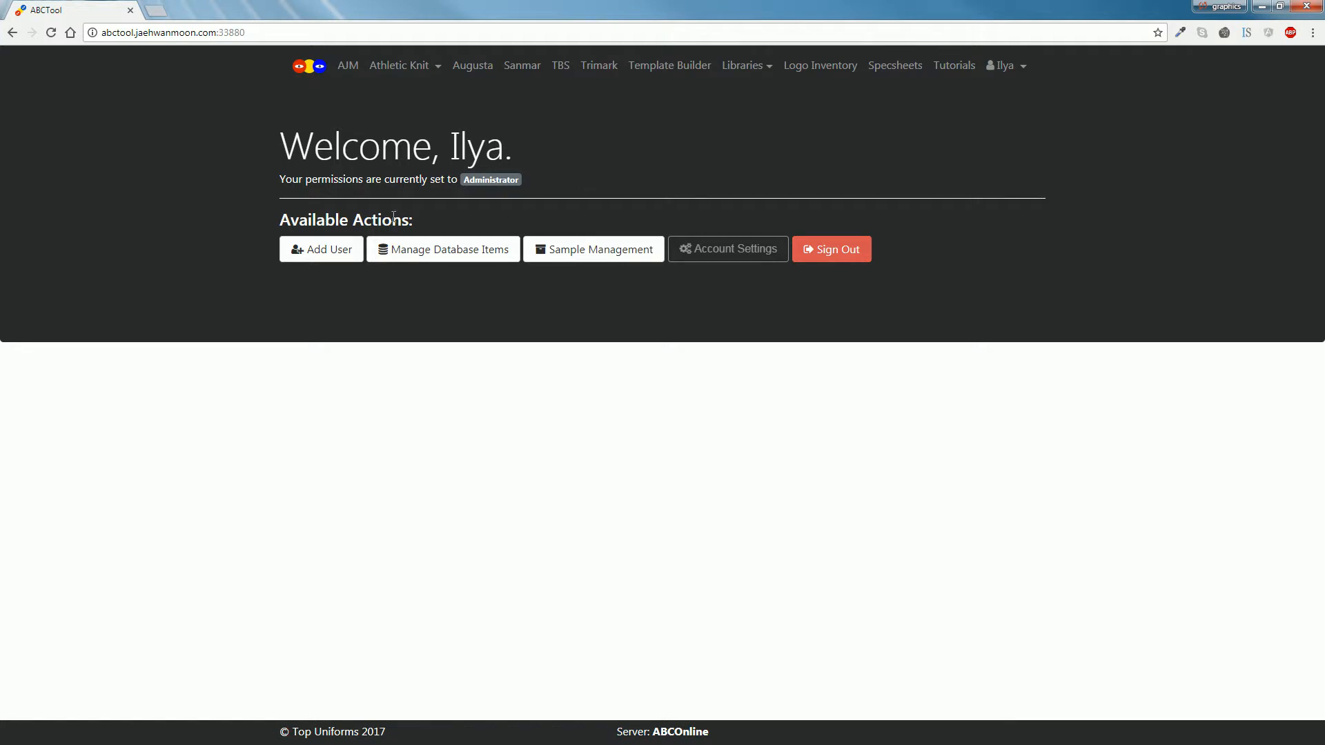
- Open Sample Management and browse the sample cards as far as sample 30223
left_click(601, 262)
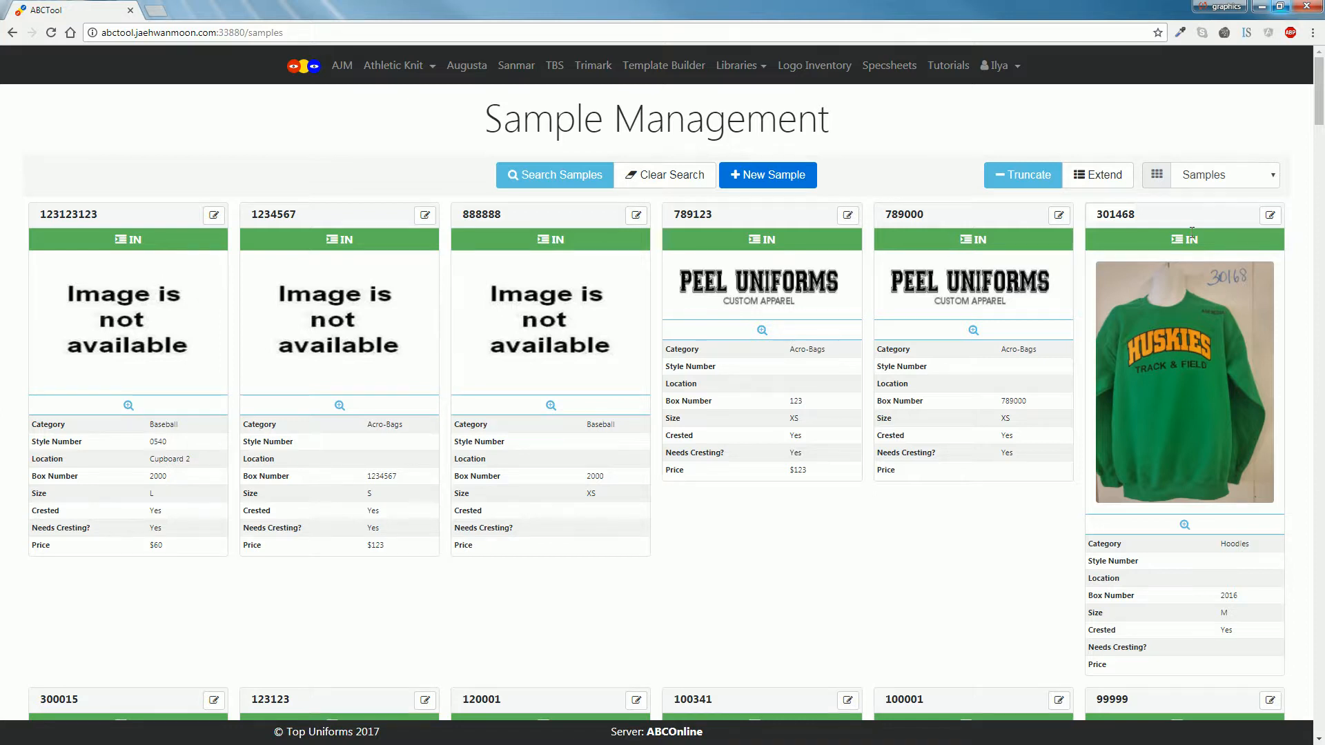
scroll(922, 238, "down", 15)
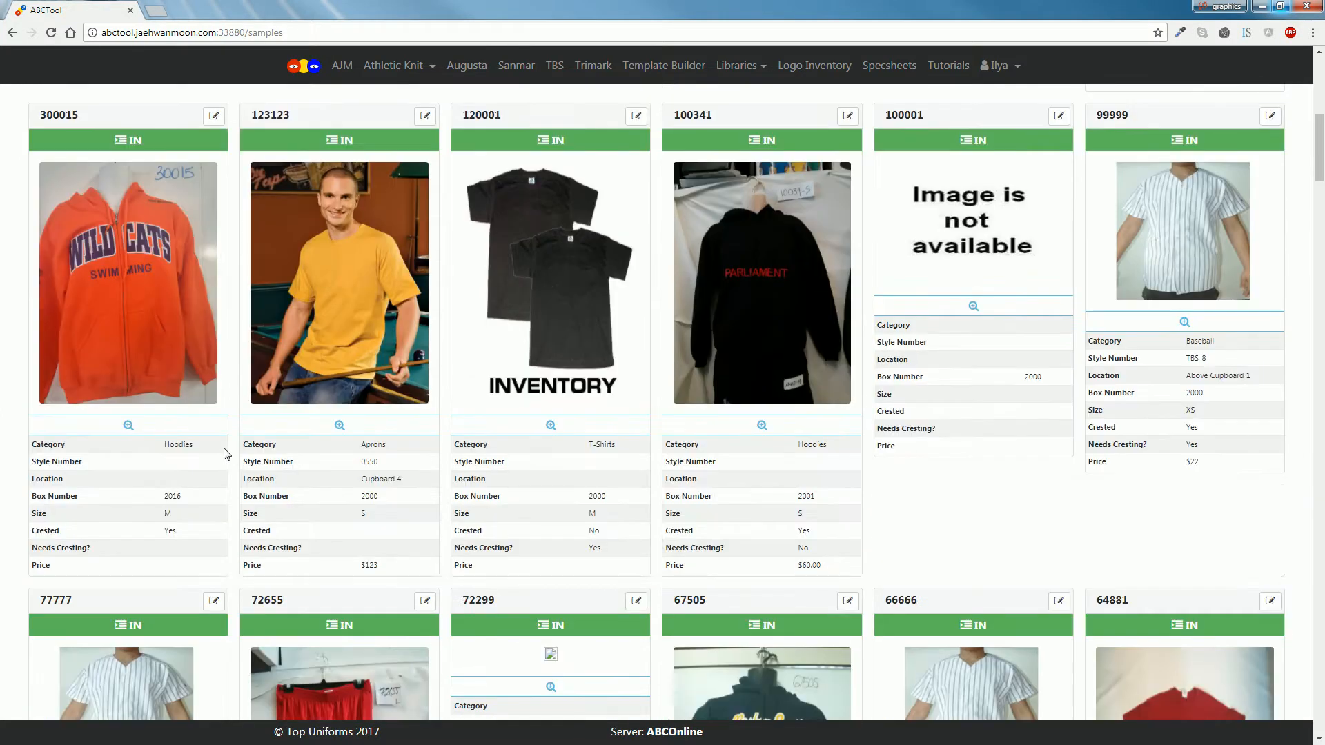
scroll(226, 454, "down", 10)
scroll(226, 453, "down", 2)
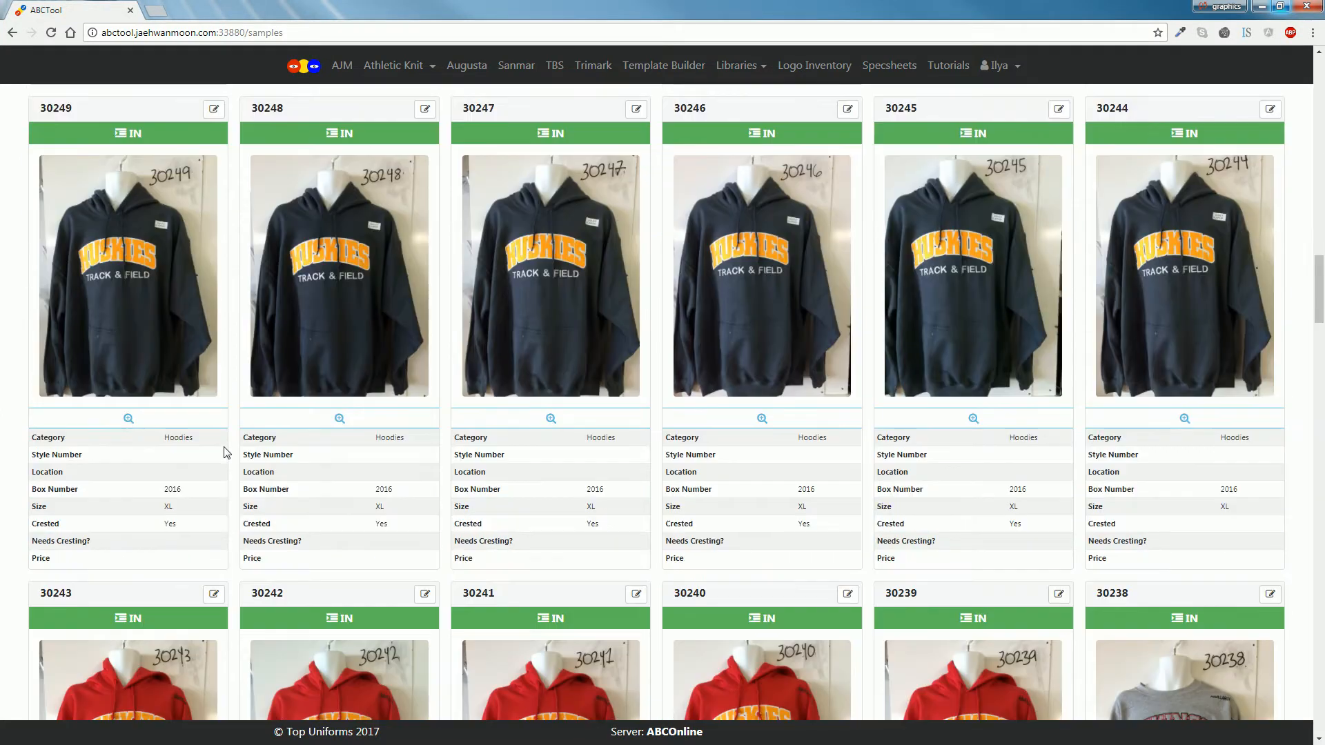
scroll(270, 427, "down", 7)
scroll(1075, 258, "down", 8)
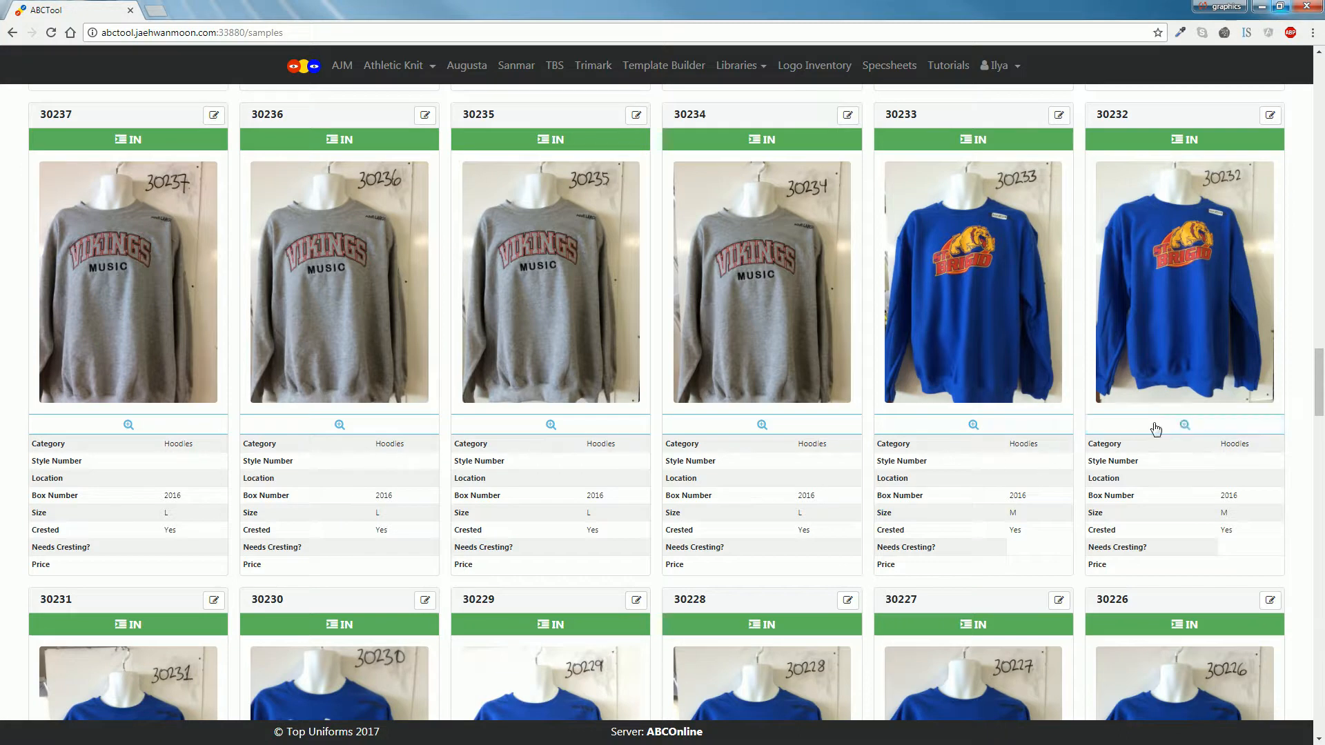
scroll(647, 394, "down", 7)
scroll(647, 394, "down", 6)
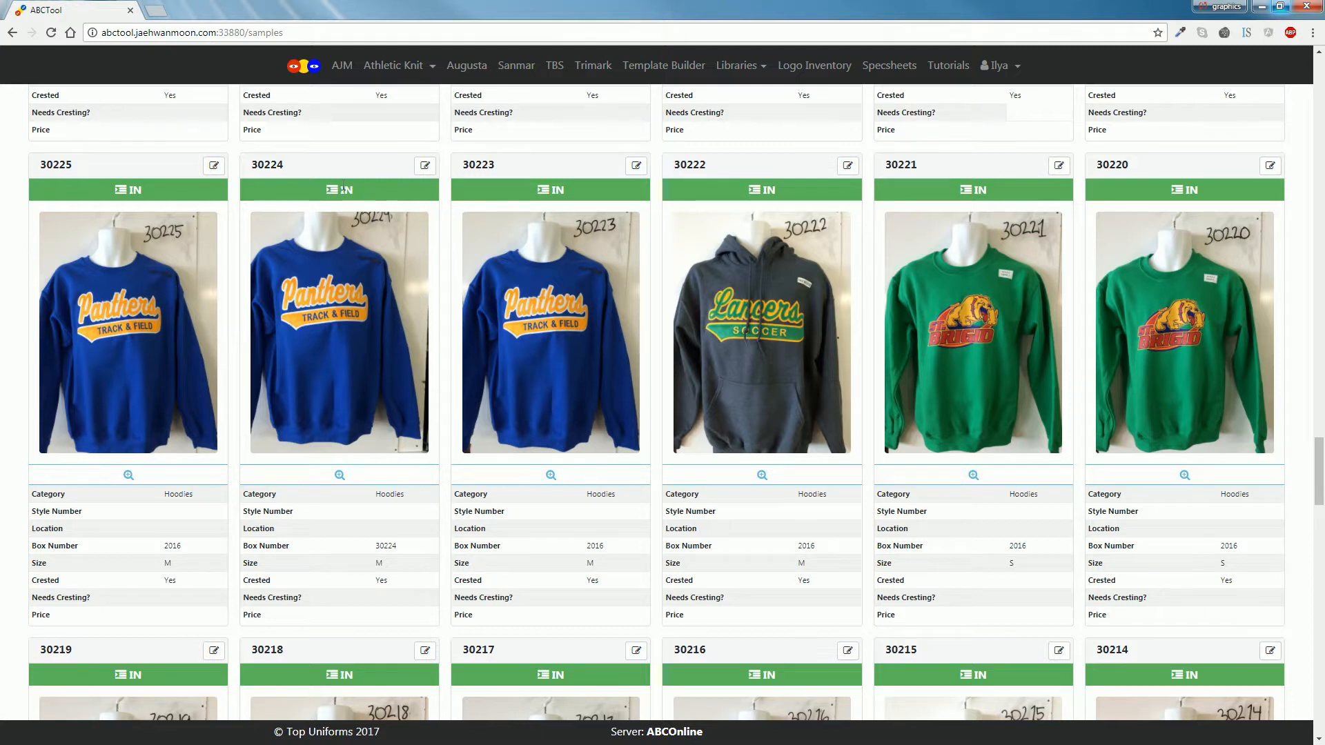
double_click(269, 165)
left_click(275, 165)
left_click_drag(466, 162, 554, 618)
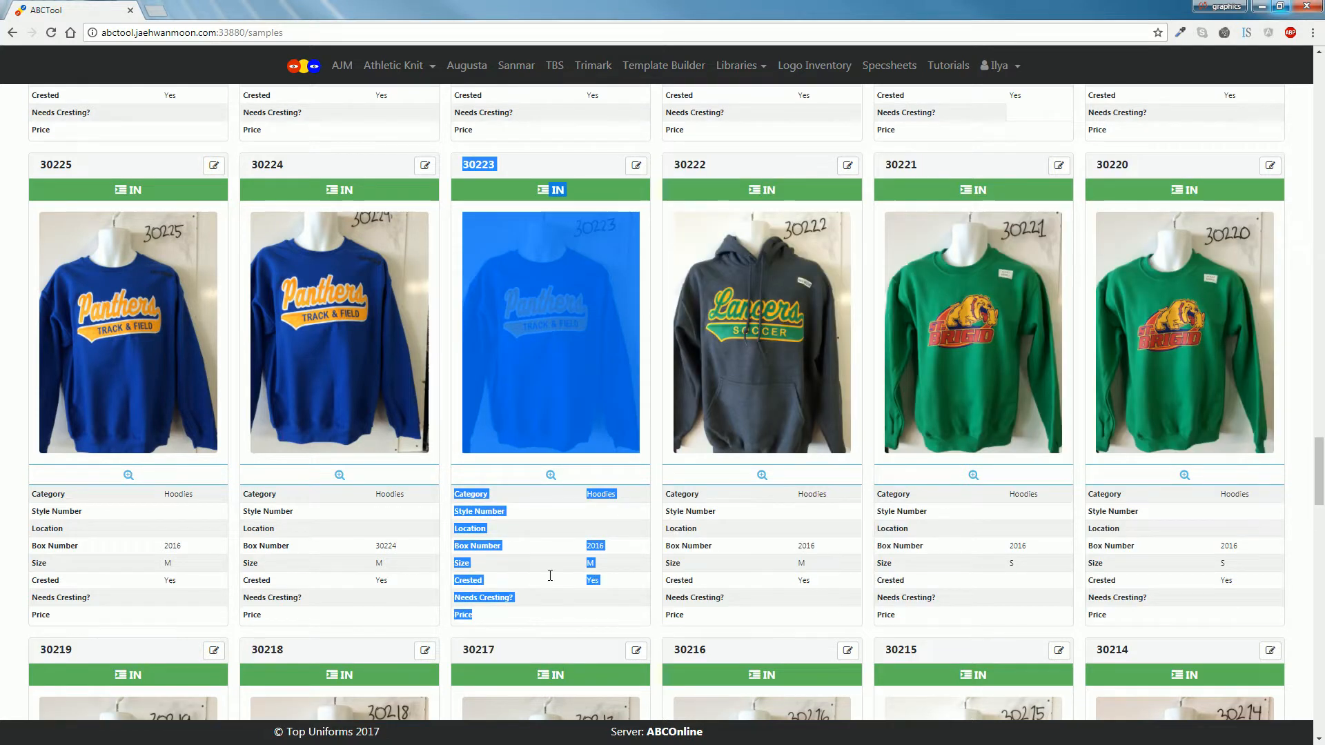
mouse_move(461, 167)
left_mouse_down()
mouse_move(502, 169)
mouse_move(479, 167)
left_mouse_up()
left_click(509, 170)
left_click(504, 165)
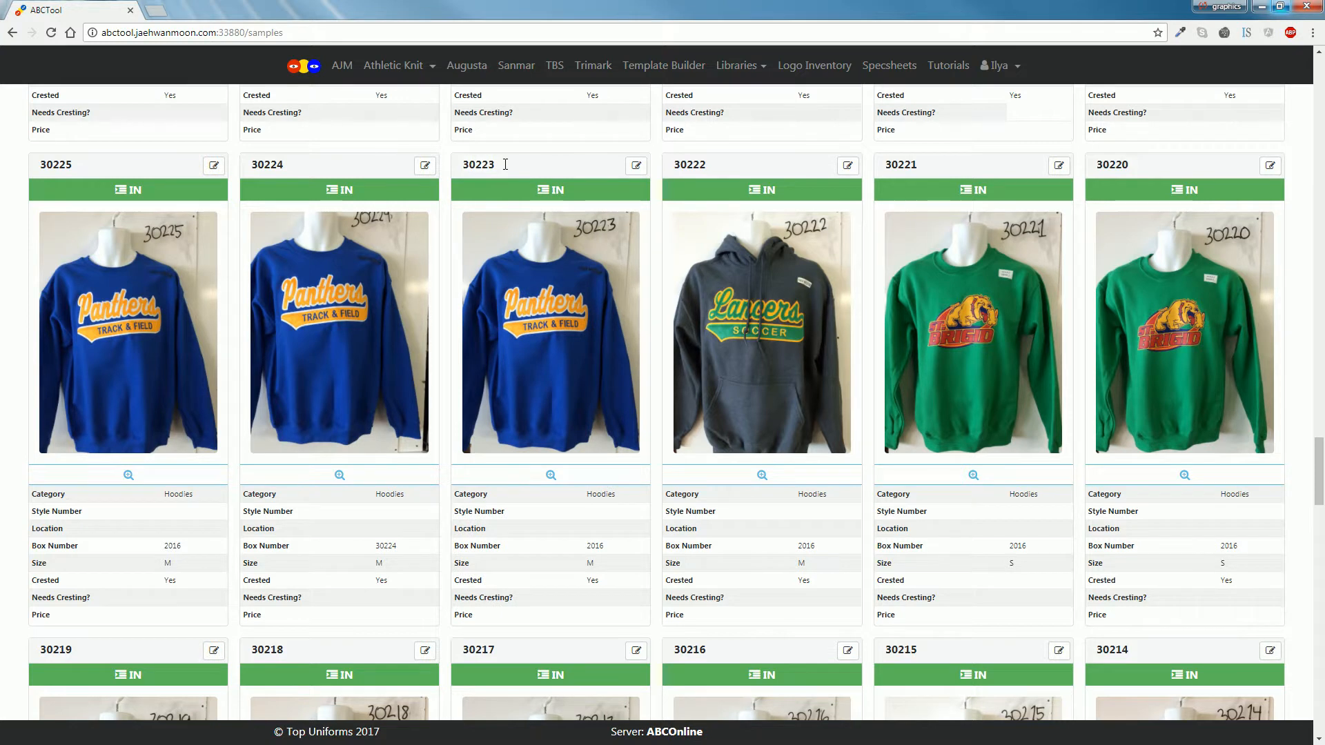
double_click(496, 166)
left_click(468, 169)
double_click(467, 169)
left_click(522, 163)
double_click(468, 167)
left_click(468, 168)
double_click(494, 164)
double_click(299, 163)
left_click(502, 170)
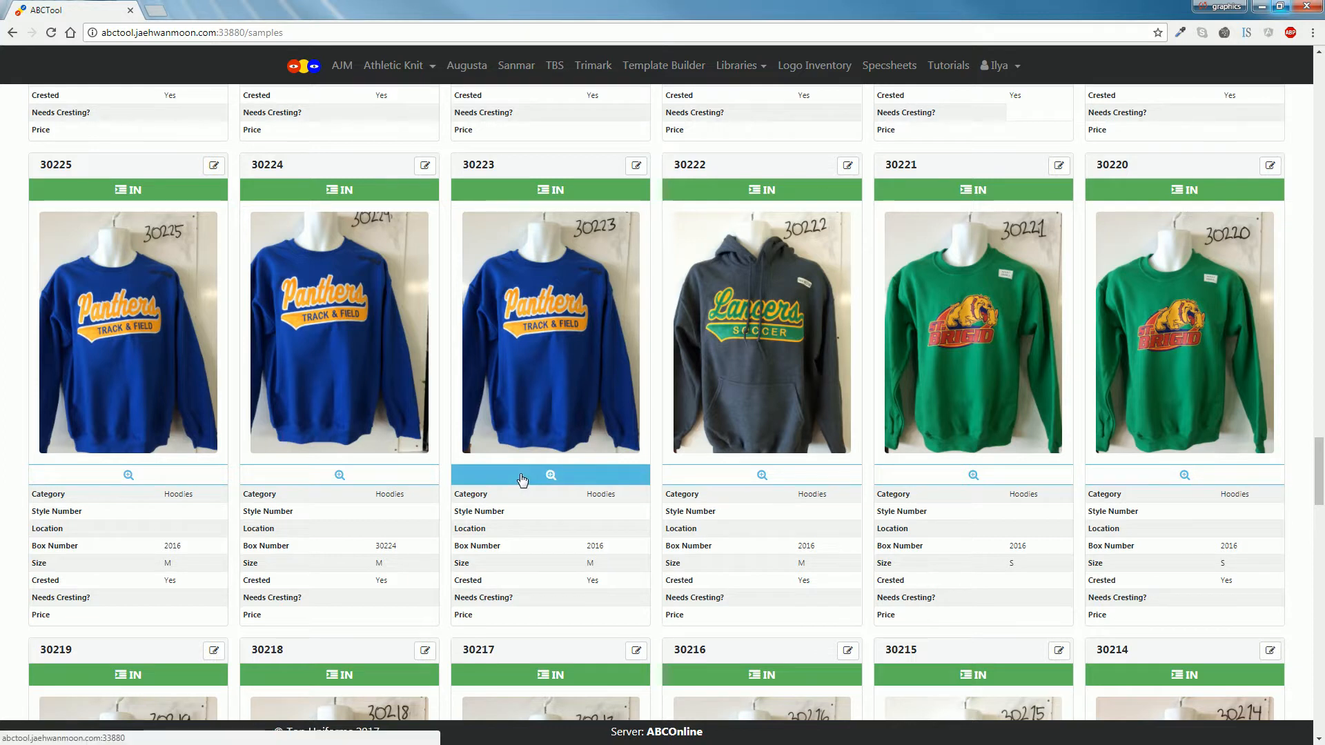
- Expand the card of sample 30223 to view its additional details, and collapse it again
left_click(608, 481)
scroll(607, 481, "down", 4)
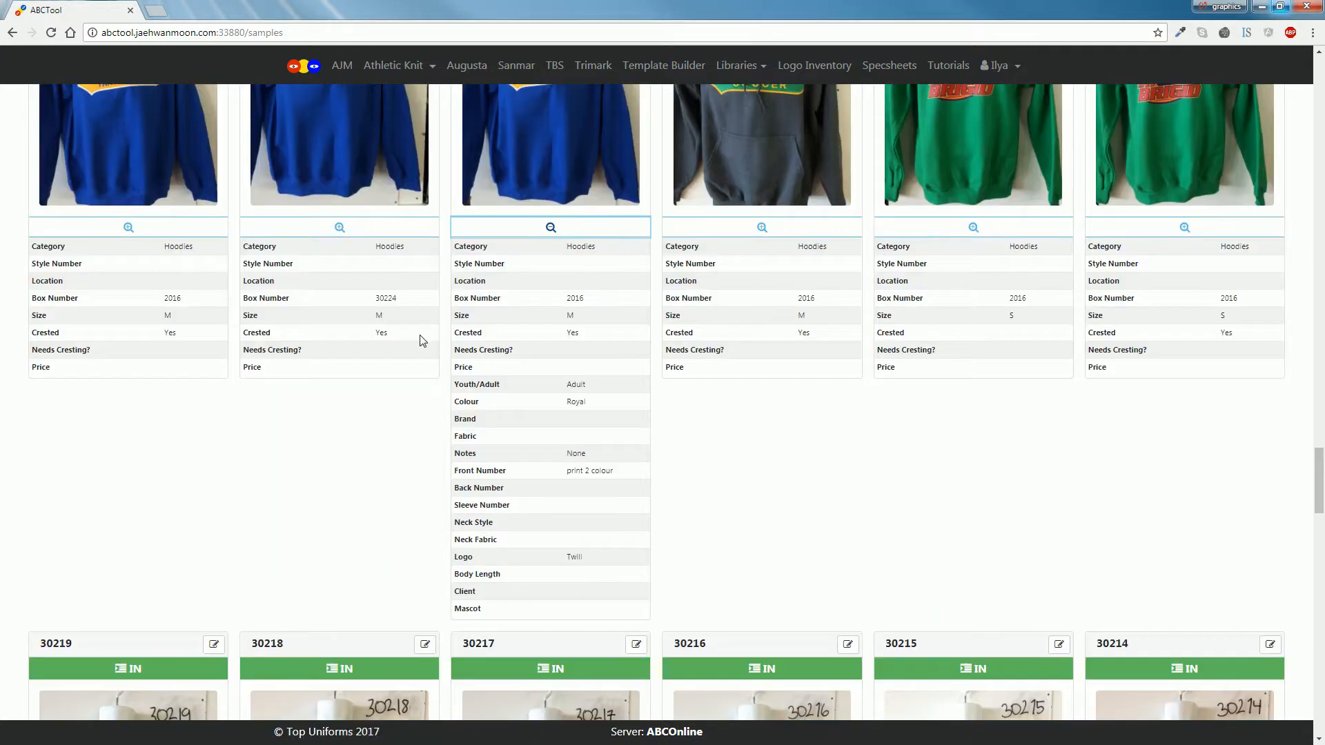
scroll(497, 473, "up", 1)
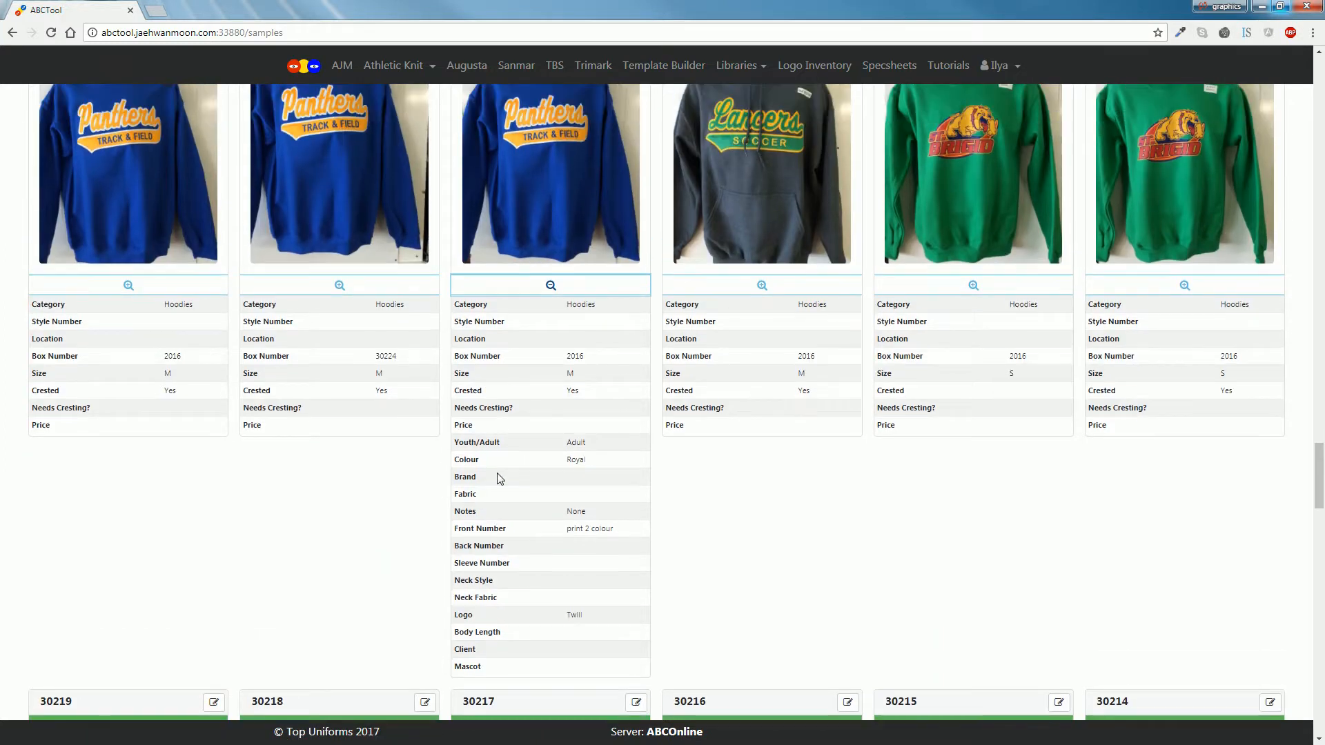
left_click(575, 287)
left_click_drag(595, 428, 495, 306)
left_click(495, 307)
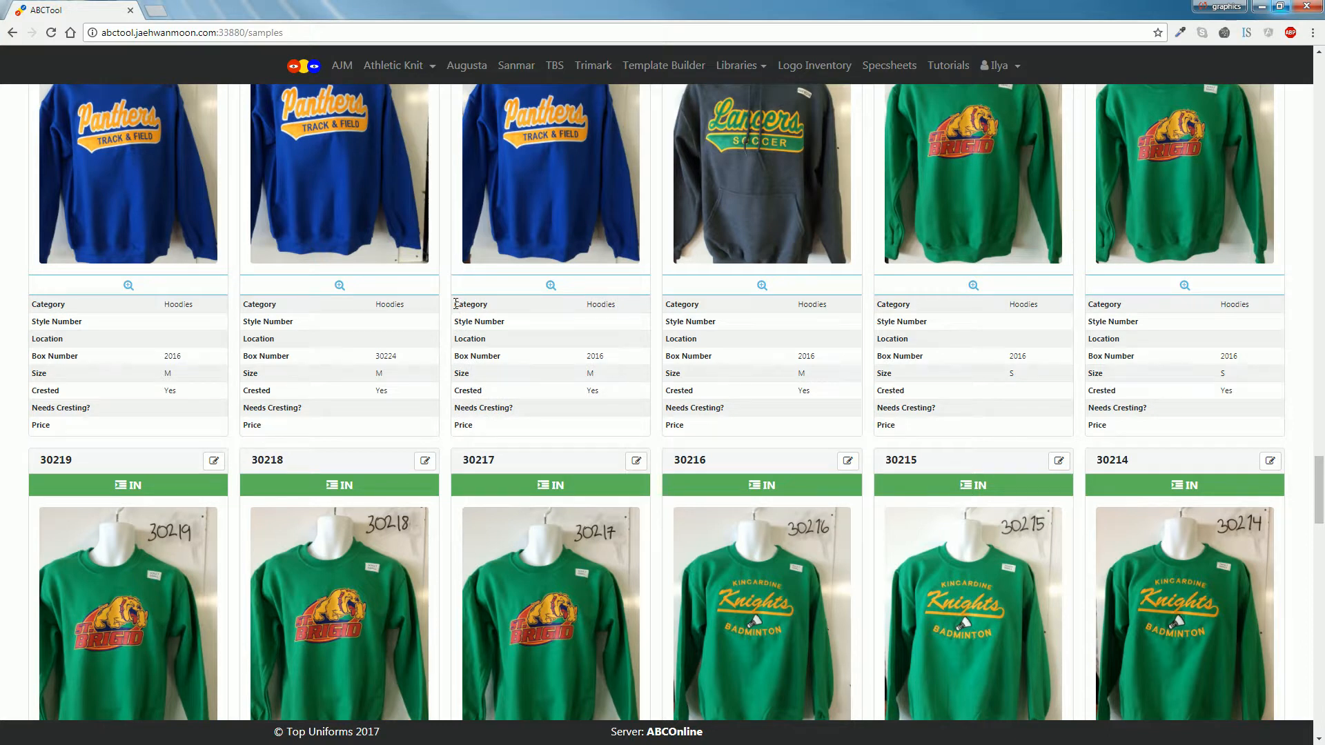
- Review sample 30223's extended details down to Mascot, collapse them, and highlight the basic rows from Category to Price
left_click(489, 288)
scroll(531, 340, "down", 4)
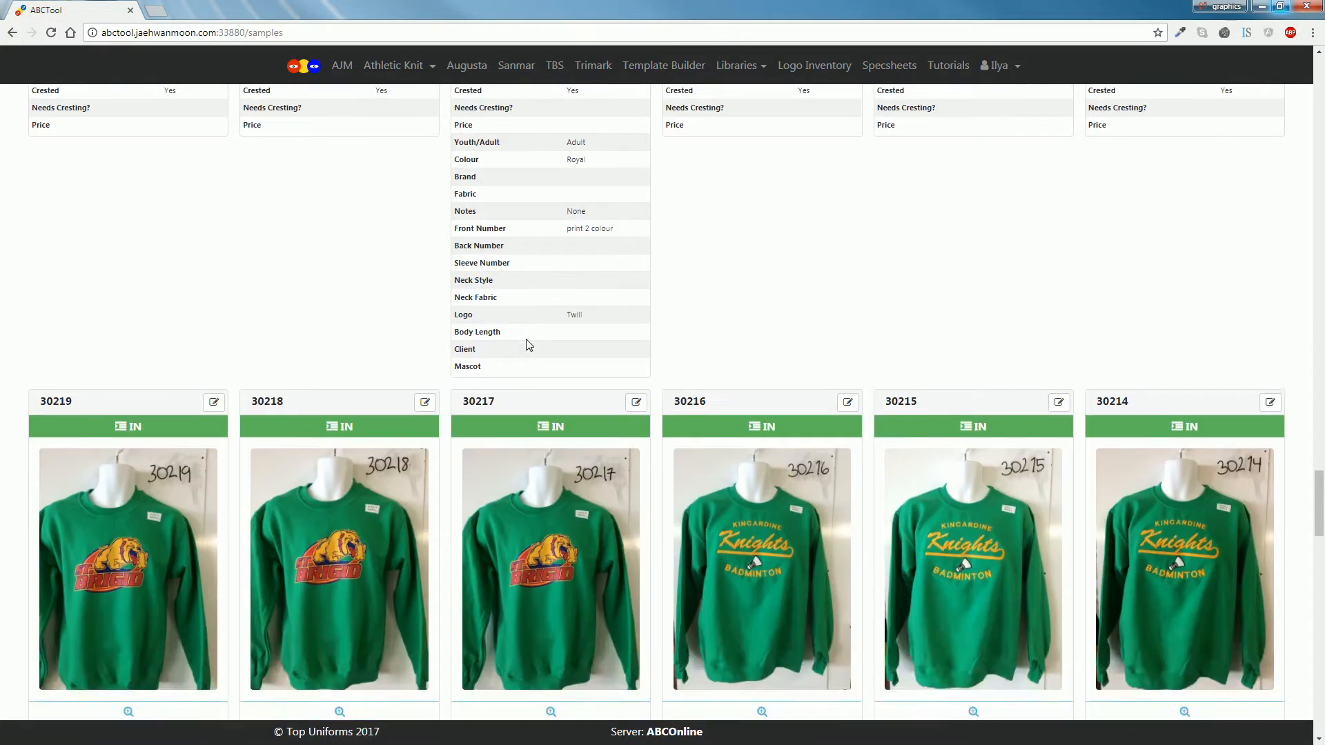
scroll(531, 340, "up", 4)
left_click(493, 265)
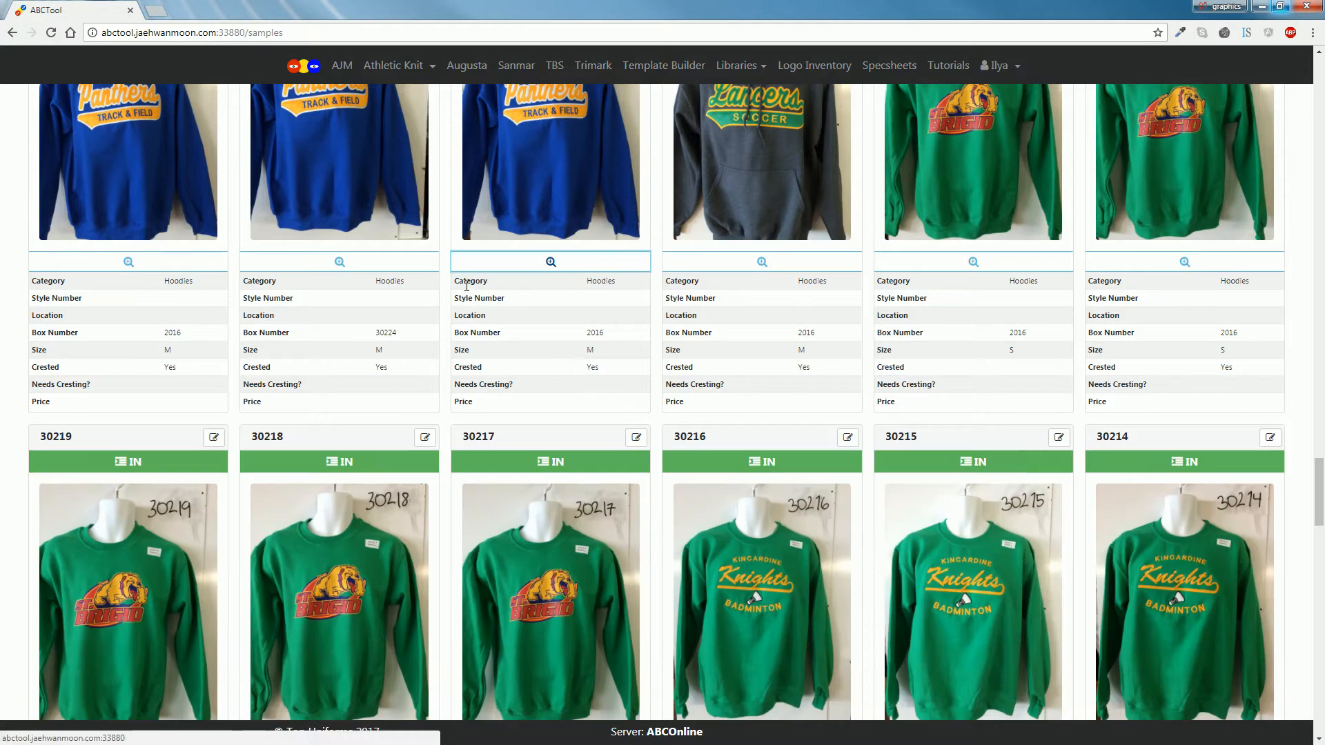
left_click_drag(454, 281, 519, 399)
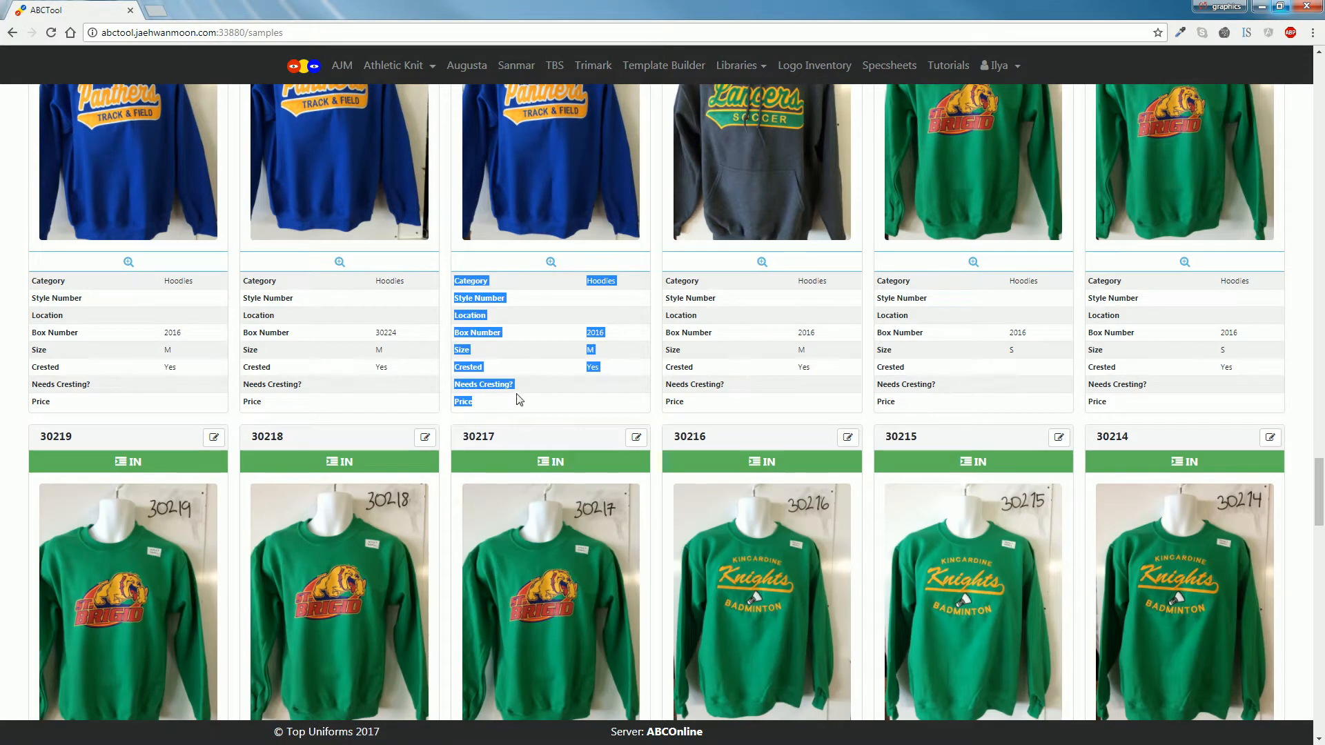
left_click(494, 370)
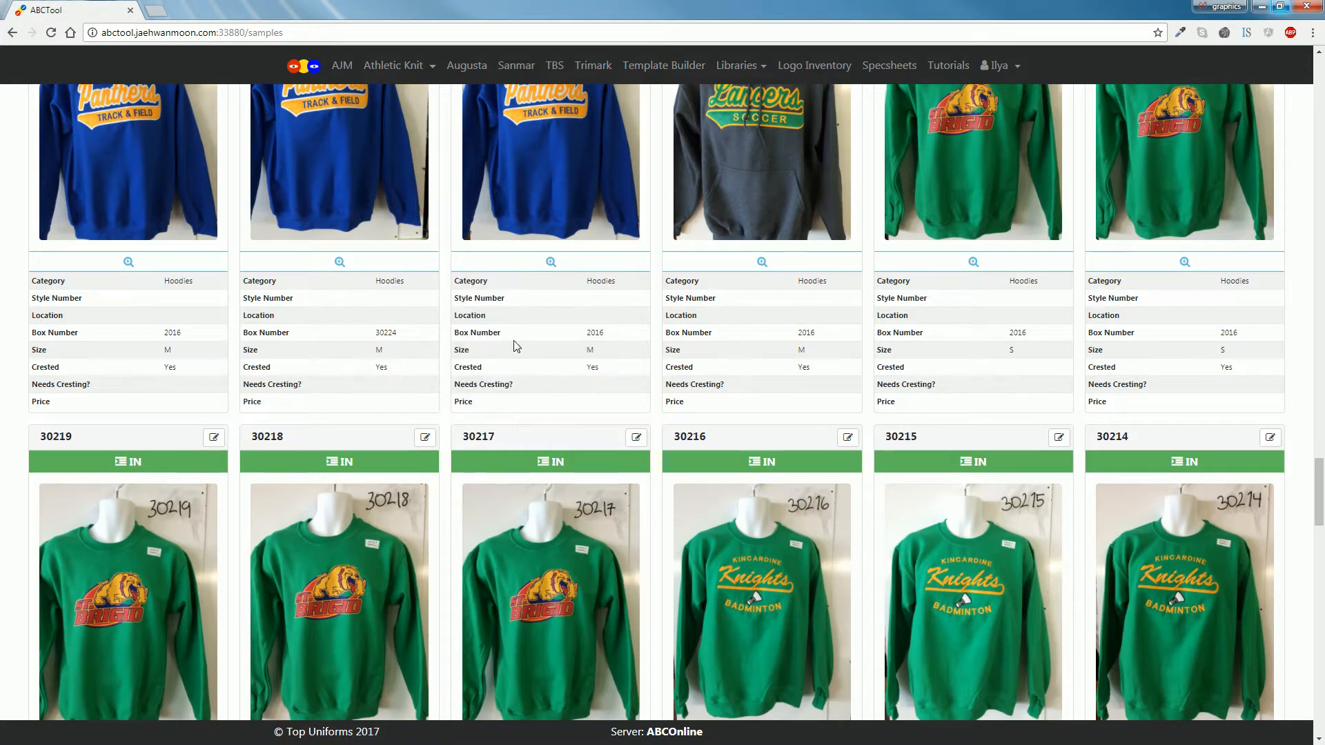
- Show the full details of sample 30223 and open the sample for editing
left_click(523, 269)
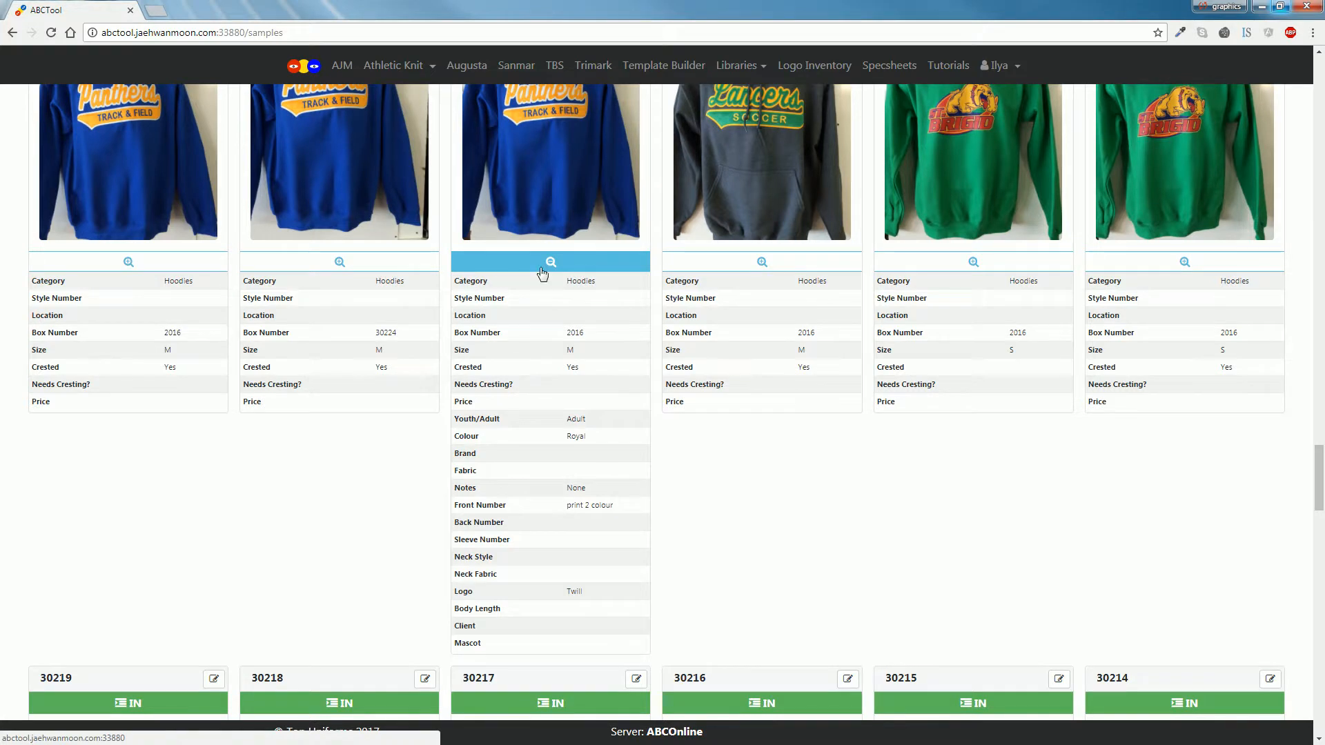
scroll(533, 283, "up", 3)
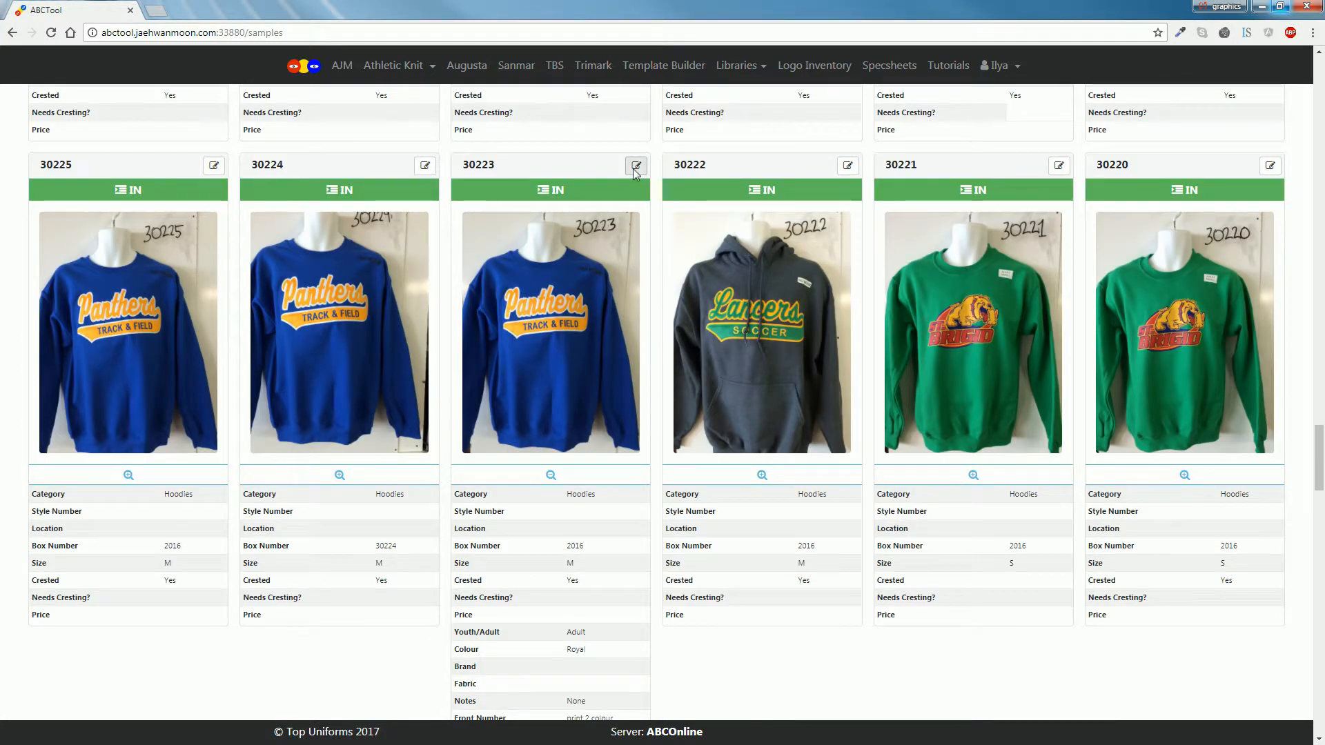
left_click(635, 168)
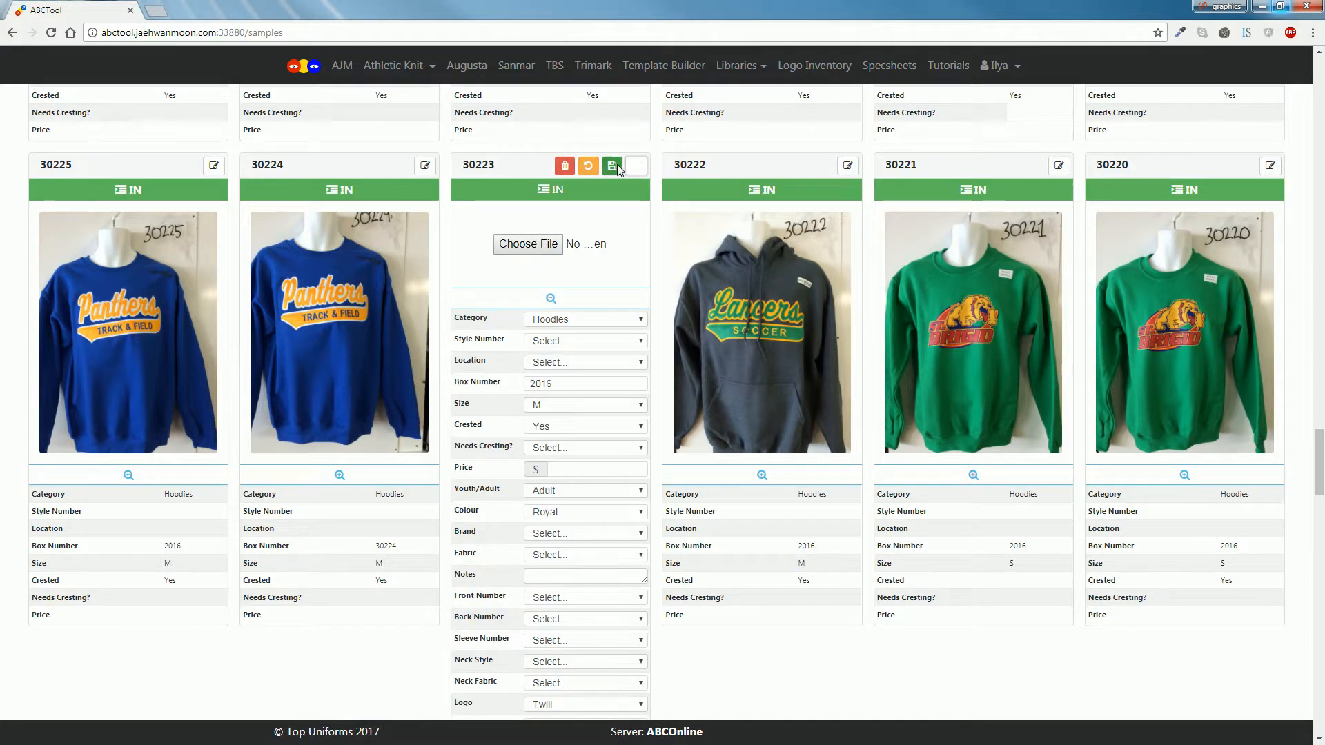
scroll(615, 170, "down", 1)
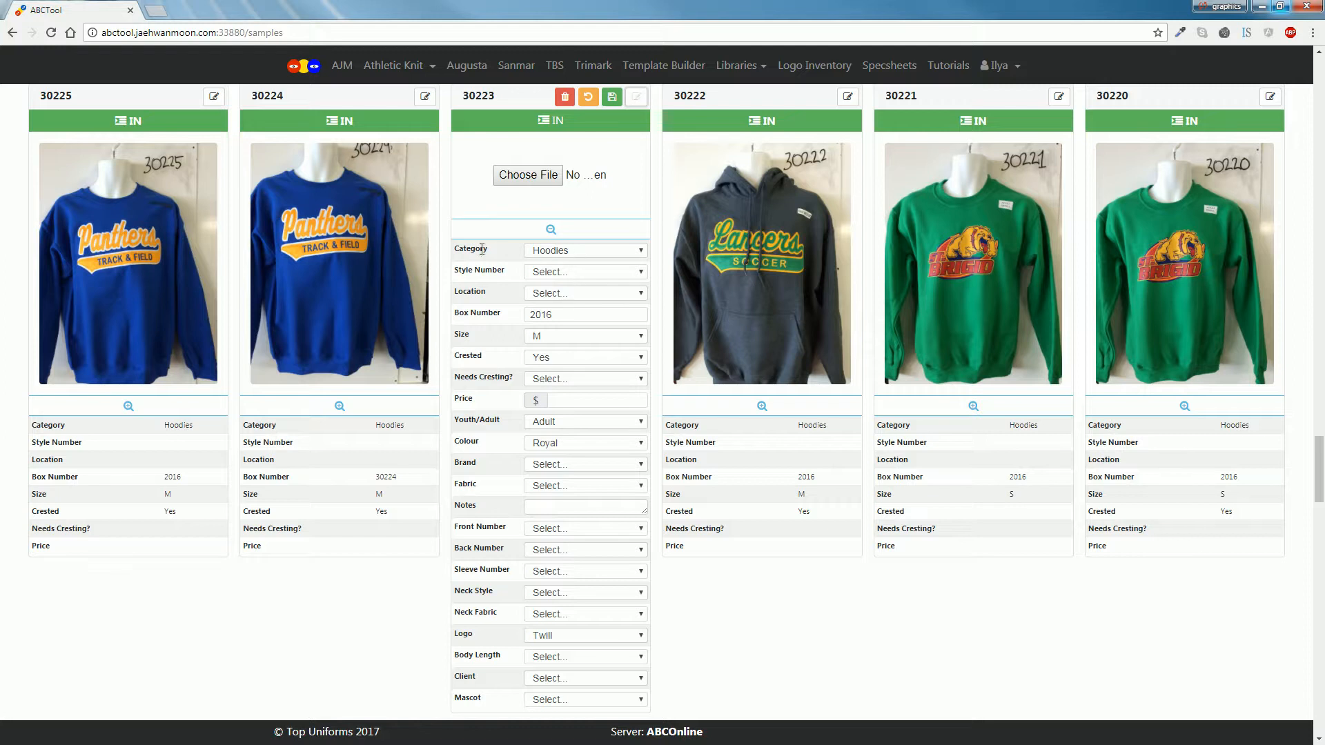
- Examine the available Category and Style Number options for sample 30223, keeping the current selections
left_click(622, 251)
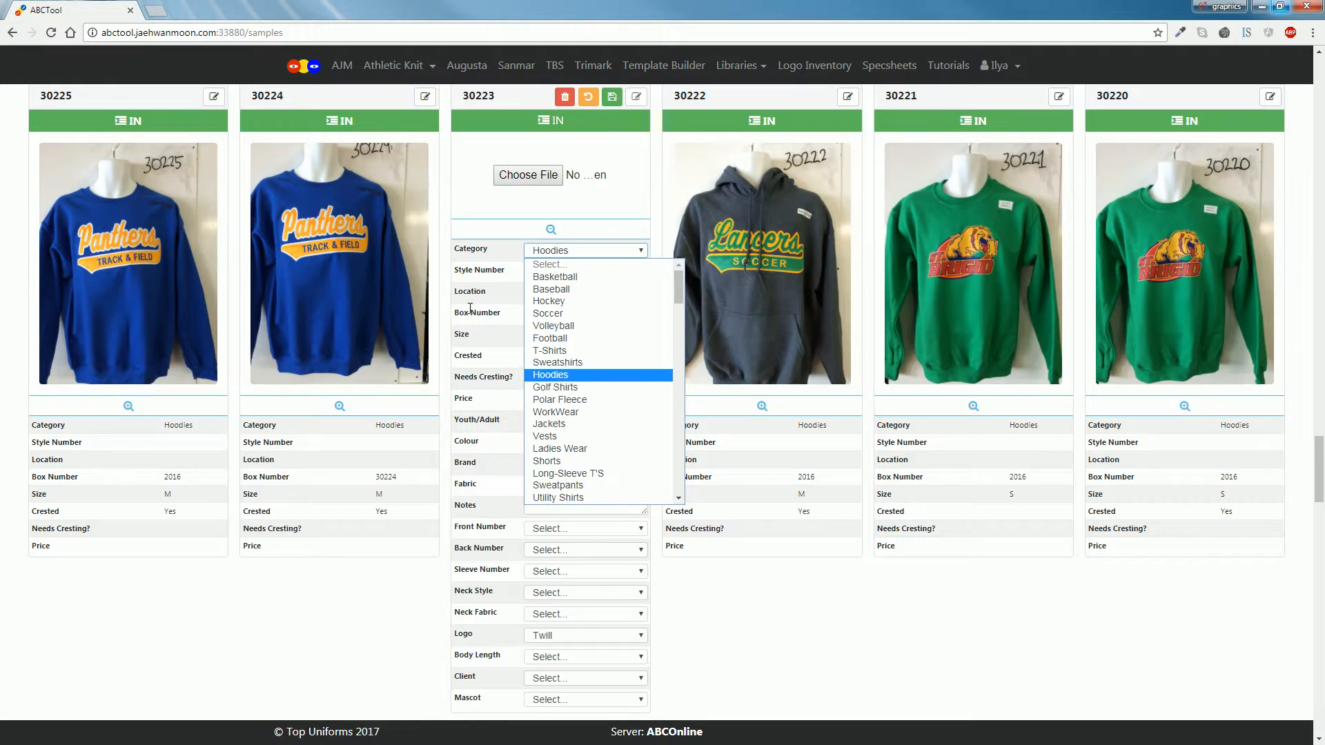
left_click_drag(487, 280, 493, 280)
left_click(603, 277)
scroll(574, 454, "down", 3)
scroll(574, 452, "down", 10)
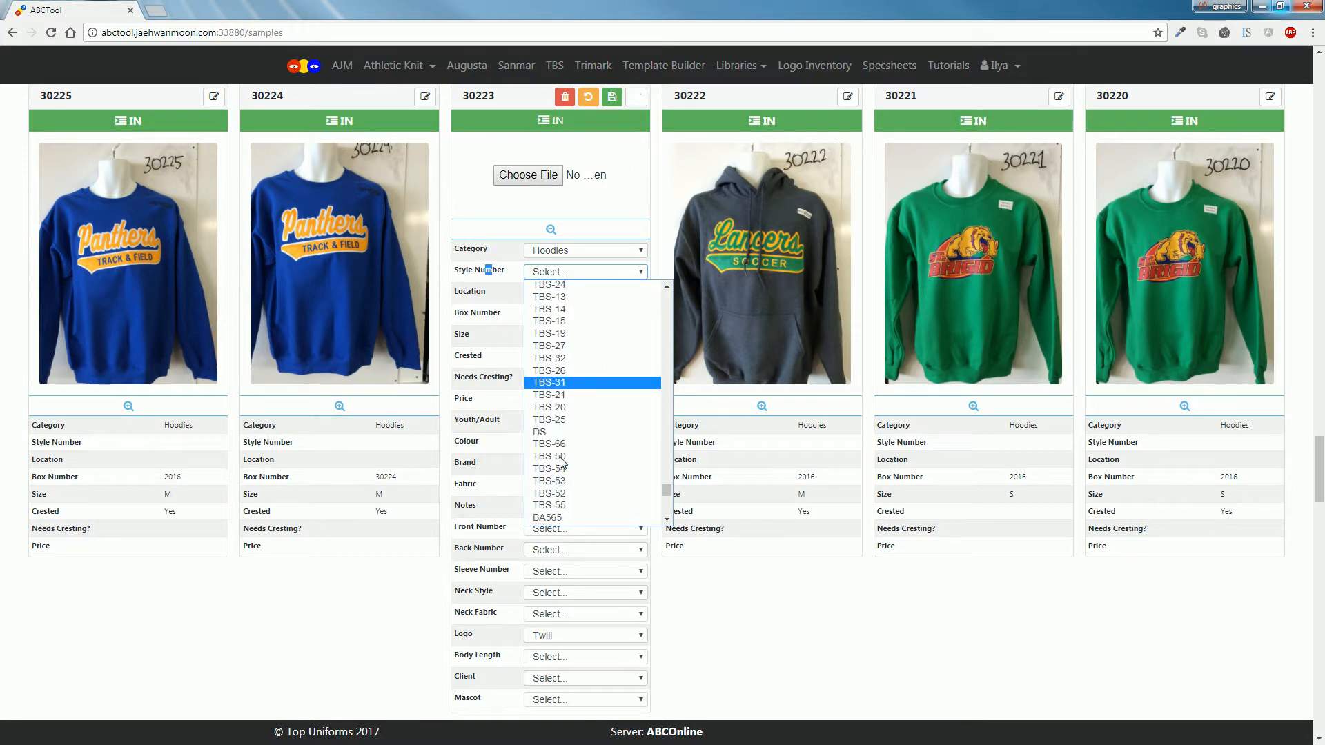
scroll(549, 446, "up", 3)
scroll(545, 428, "up", 5)
scroll(559, 401, "up", 5)
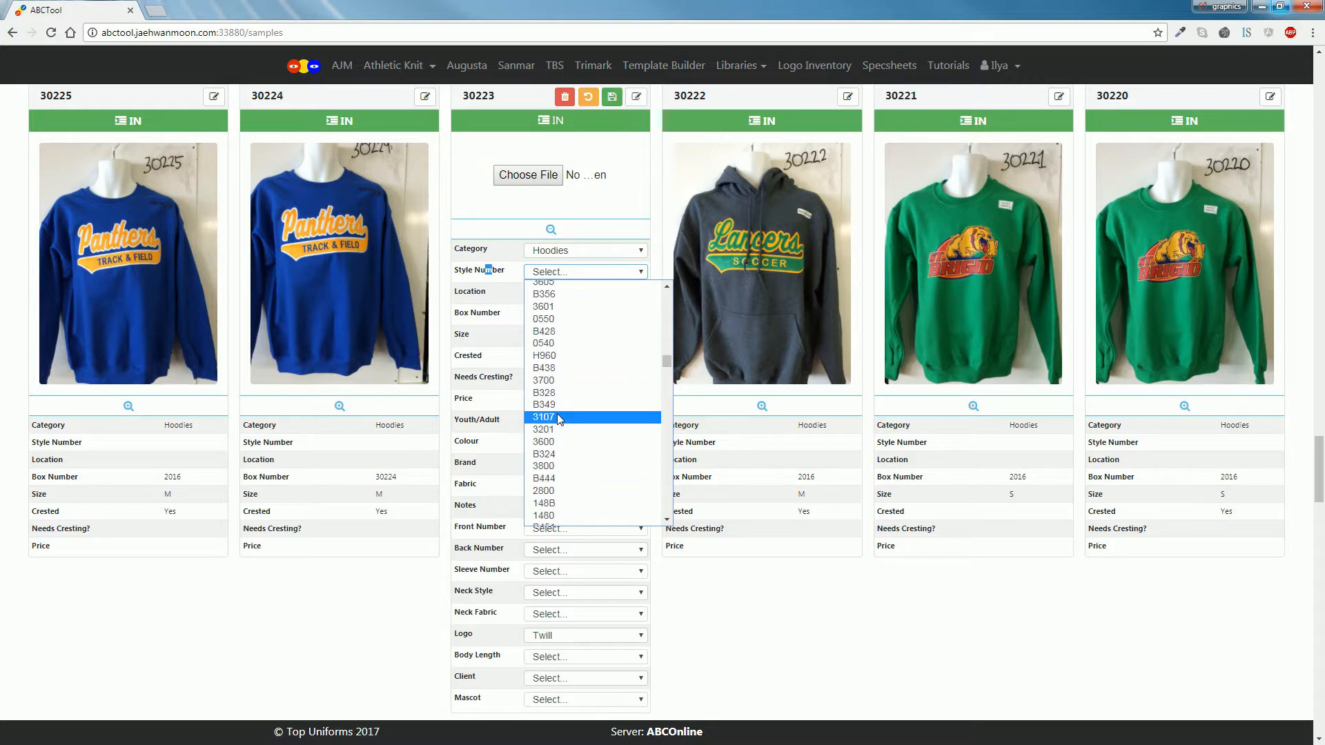
scroll(580, 400, "down", 5)
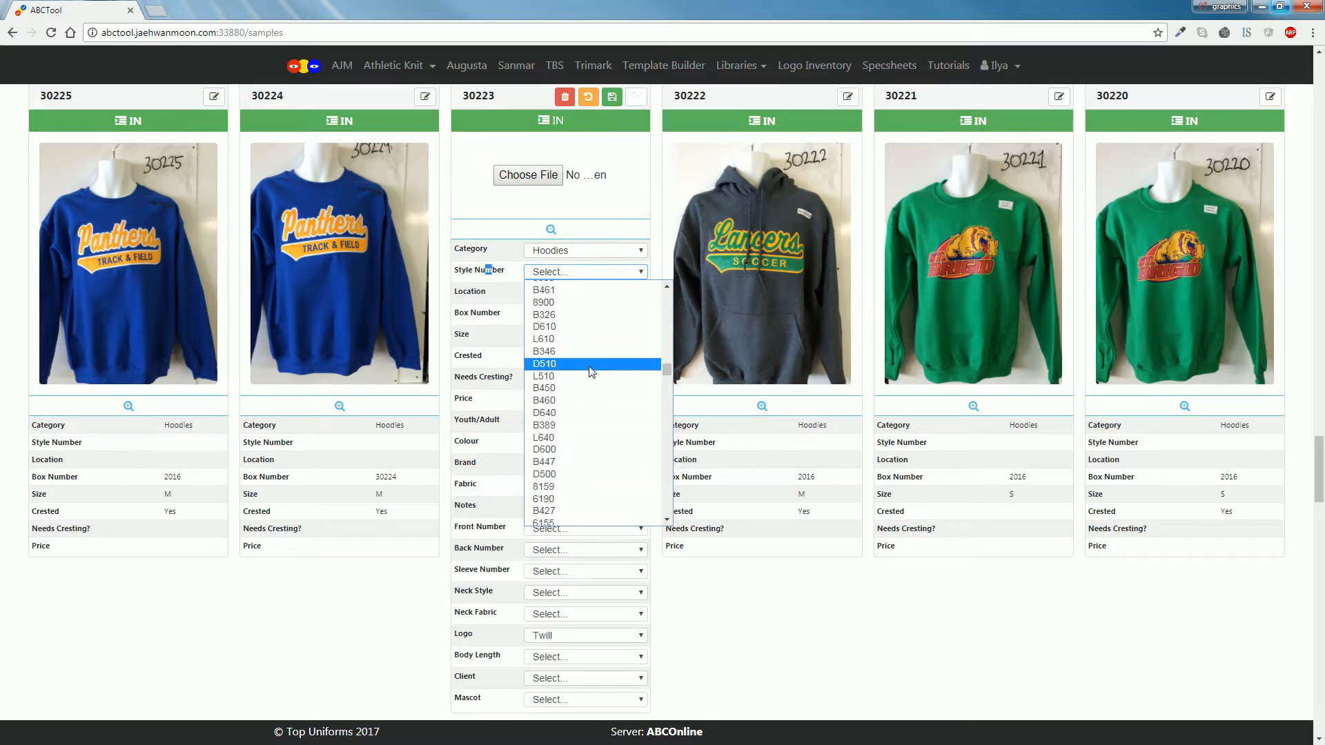
left_click(481, 308)
left_click(493, 298)
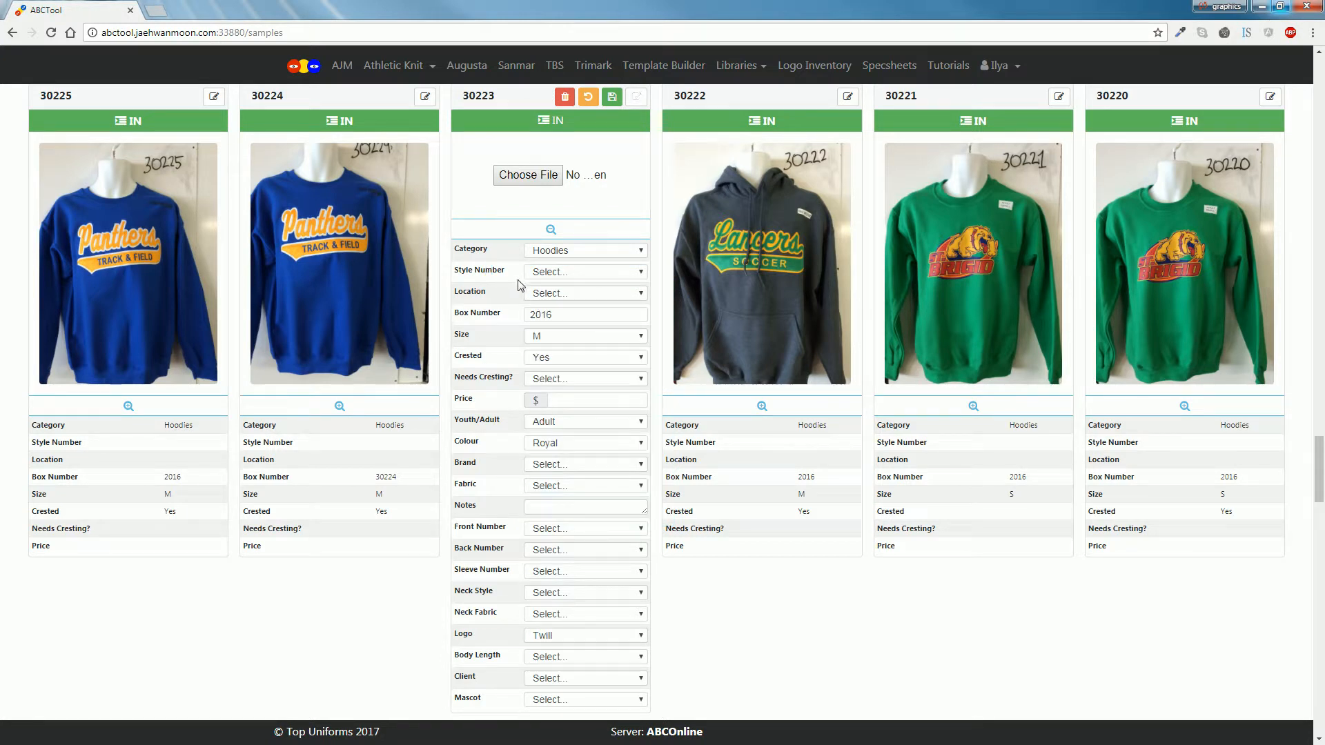
- Look through the available Location options for sample 30223 without choosing one
left_click(550, 294)
left_click(481, 295)
left_click(573, 293)
left_click(513, 372)
left_click(594, 294)
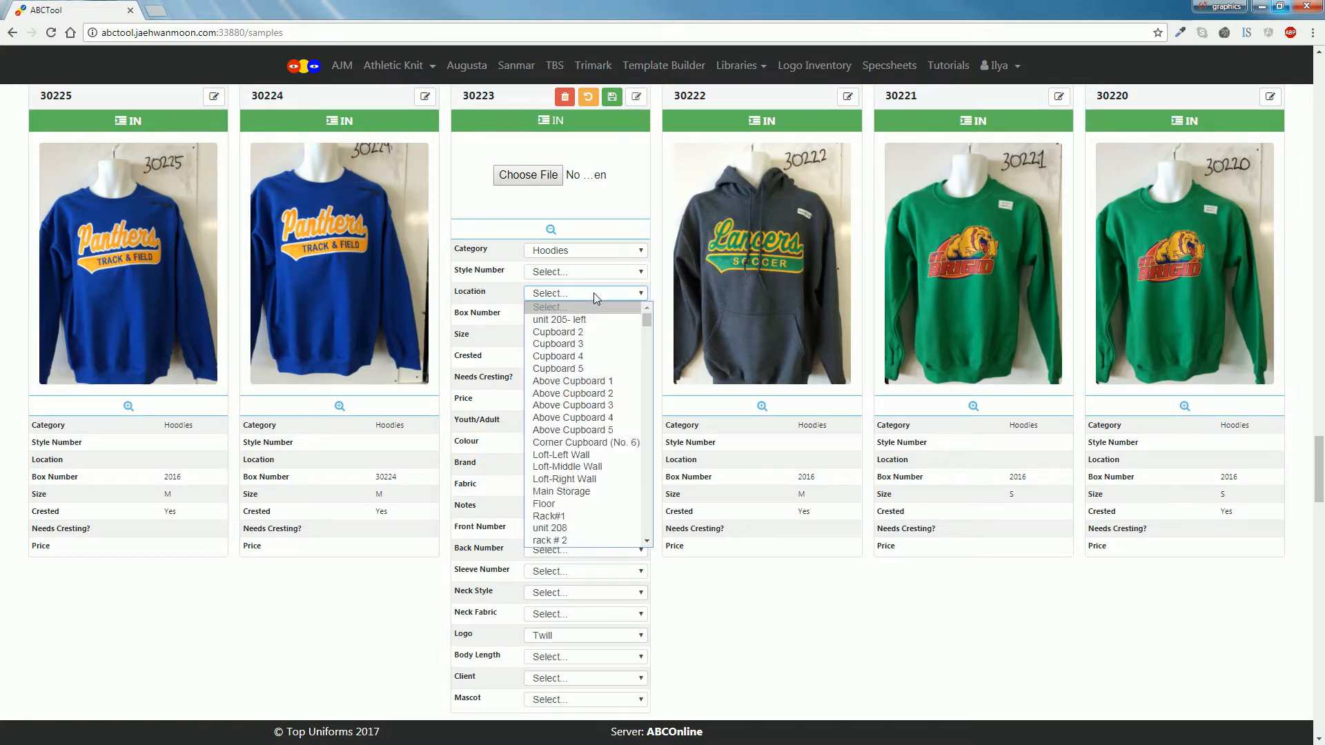
scroll(578, 345, "down", 20)
scroll(578, 345, "up", 20)
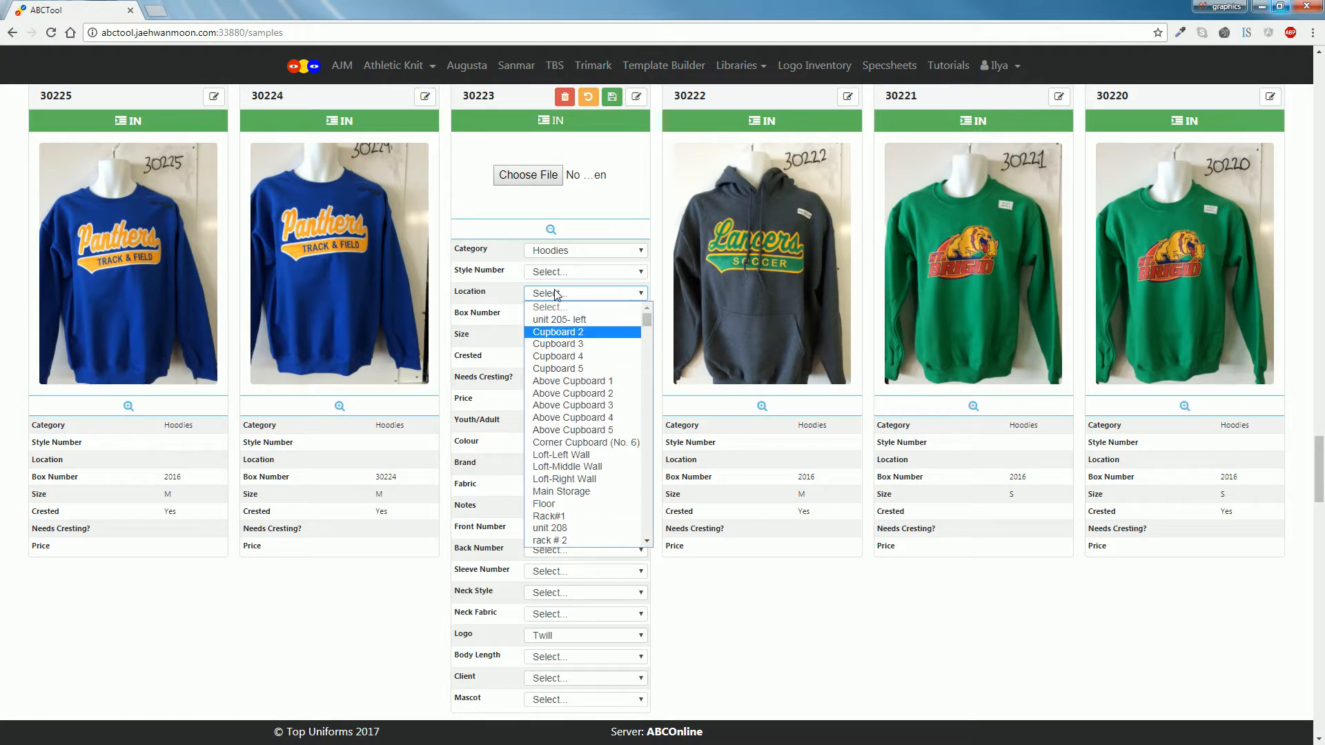
left_click(557, 293)
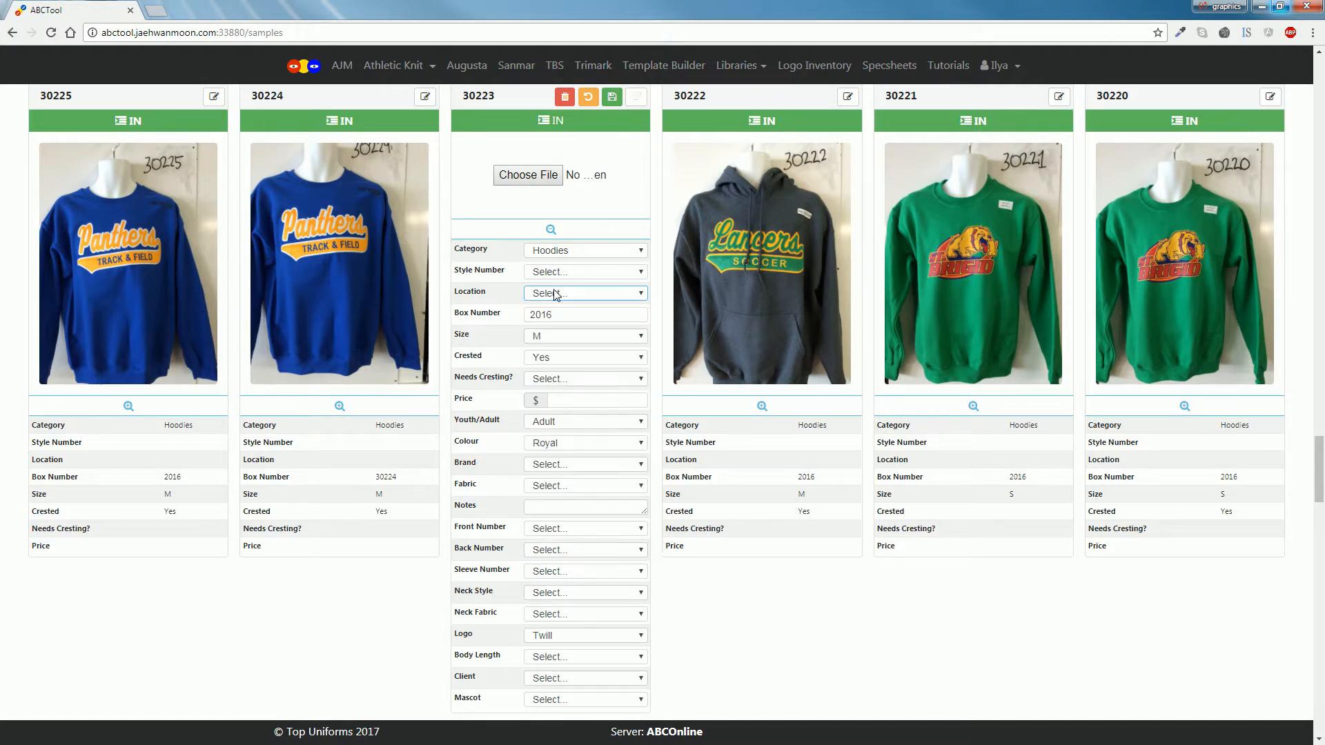
- Review sample 30223's Box Number field and the available Front Number options without changing them
left_click(583, 319)
double_click(484, 312)
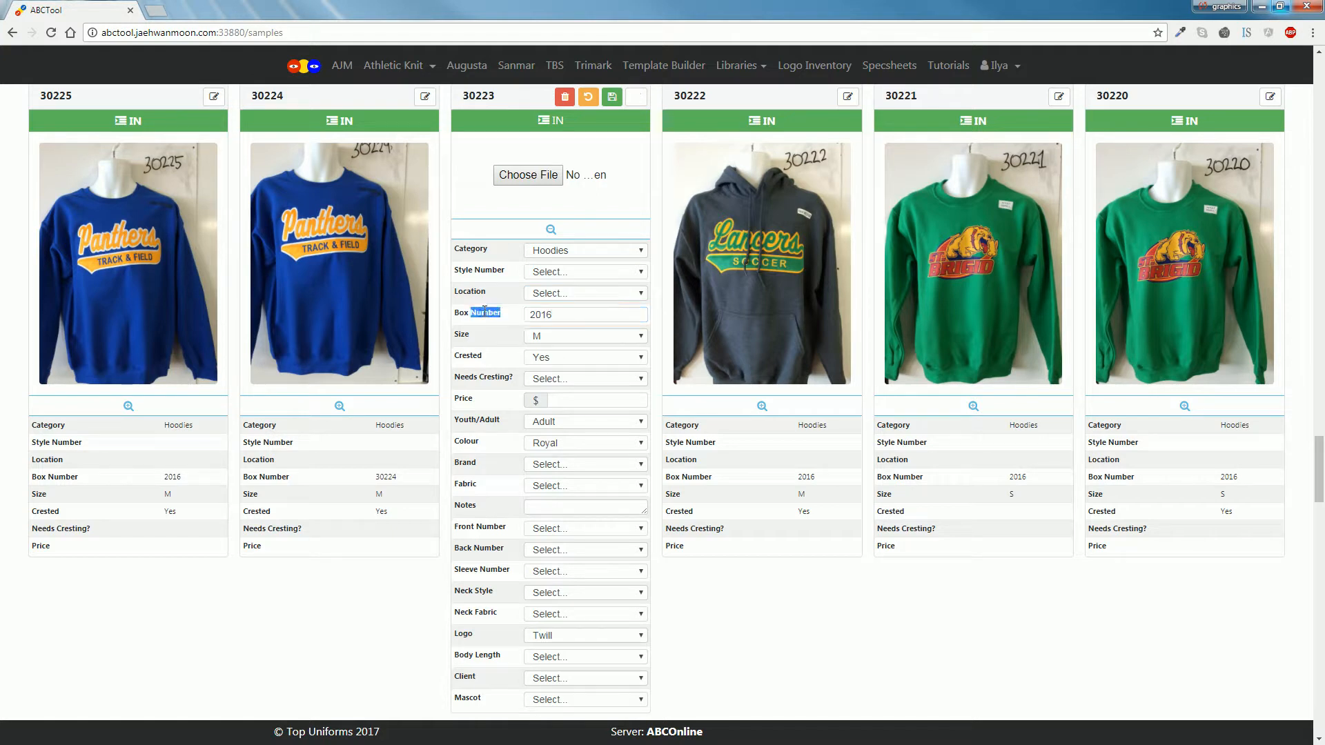
left_click_drag(486, 313, 468, 316)
left_click(494, 321)
scroll(500, 342, "down", 2)
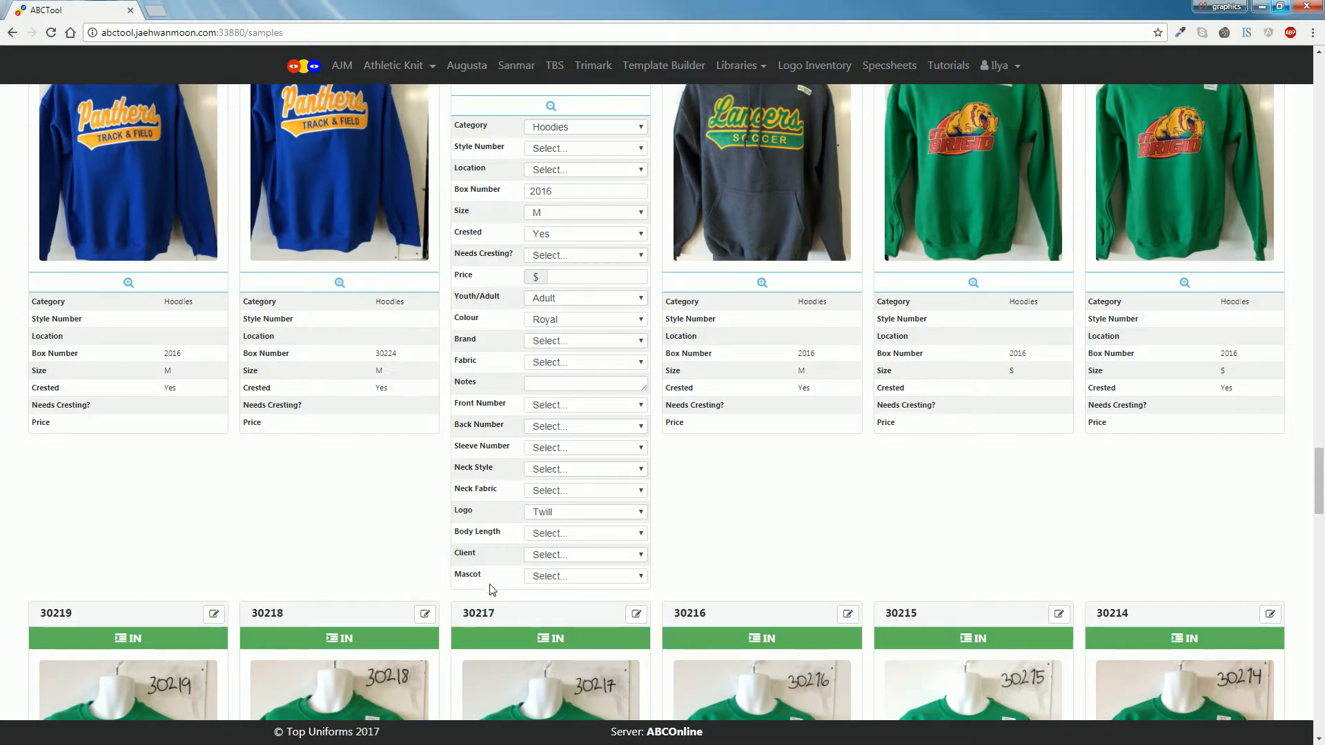
left_click(546, 408)
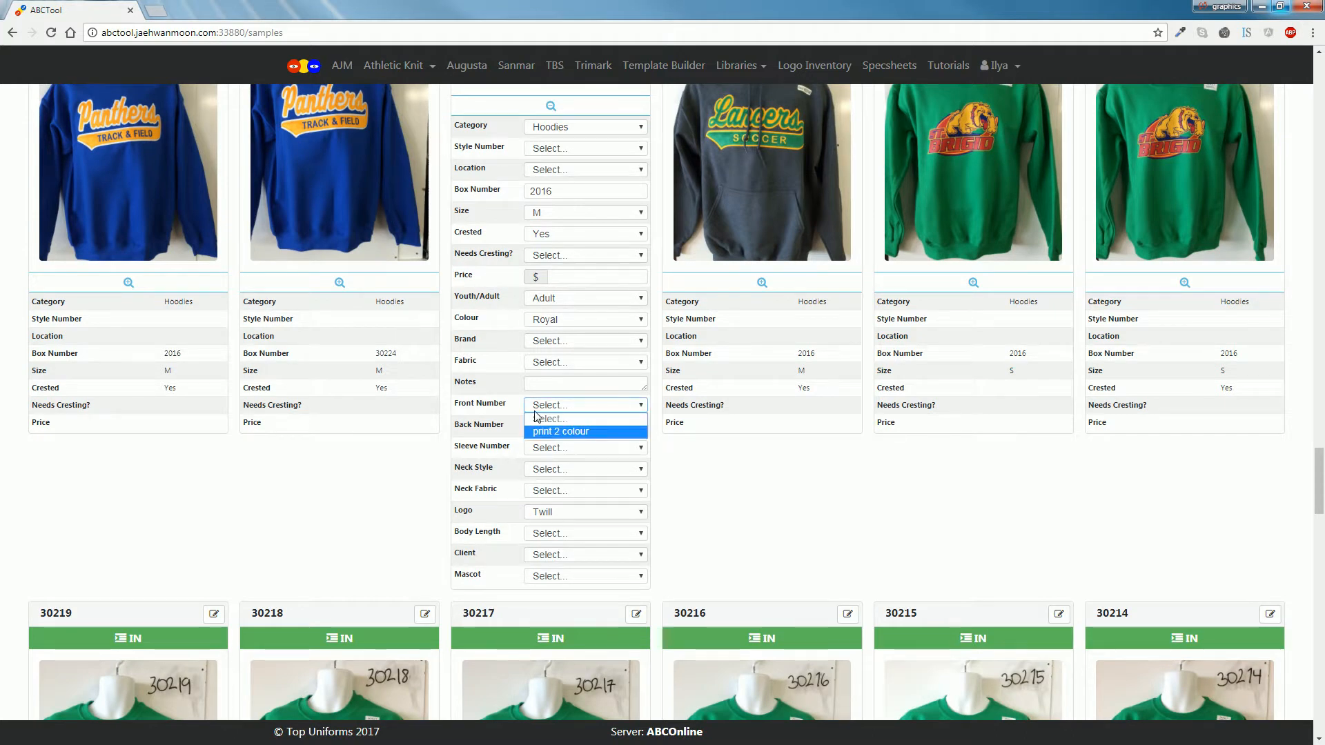
left_click(480, 338)
left_click(519, 438)
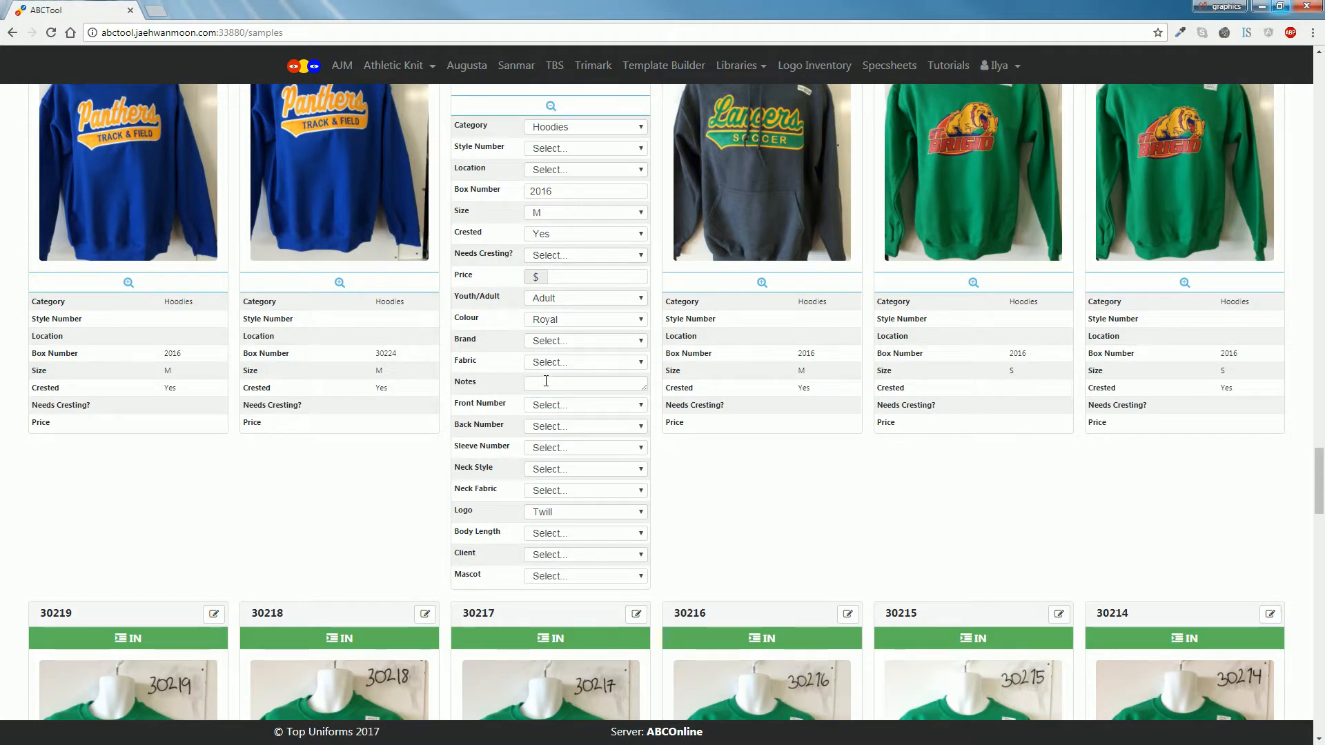
- Look through the available Fabric options for sample 30223 without choosing one
left_click(590, 364)
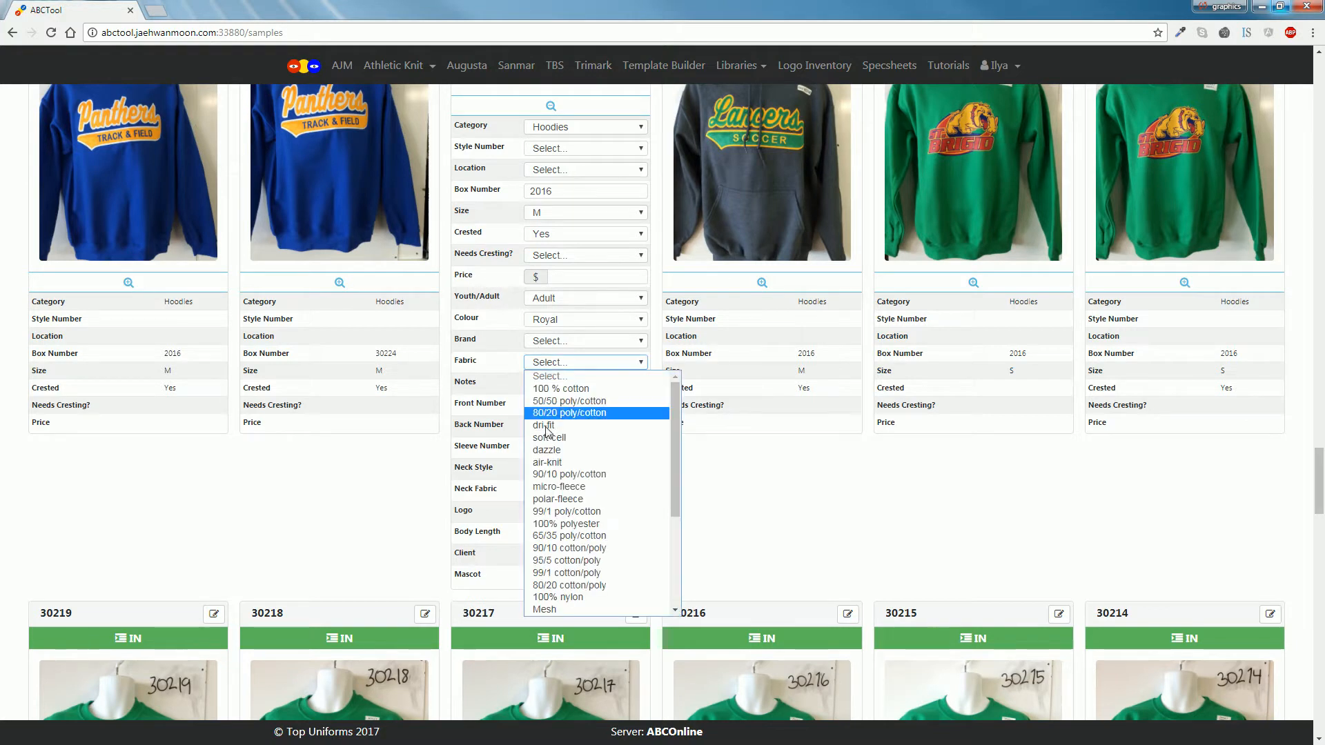
left_click(511, 325)
left_click(513, 324)
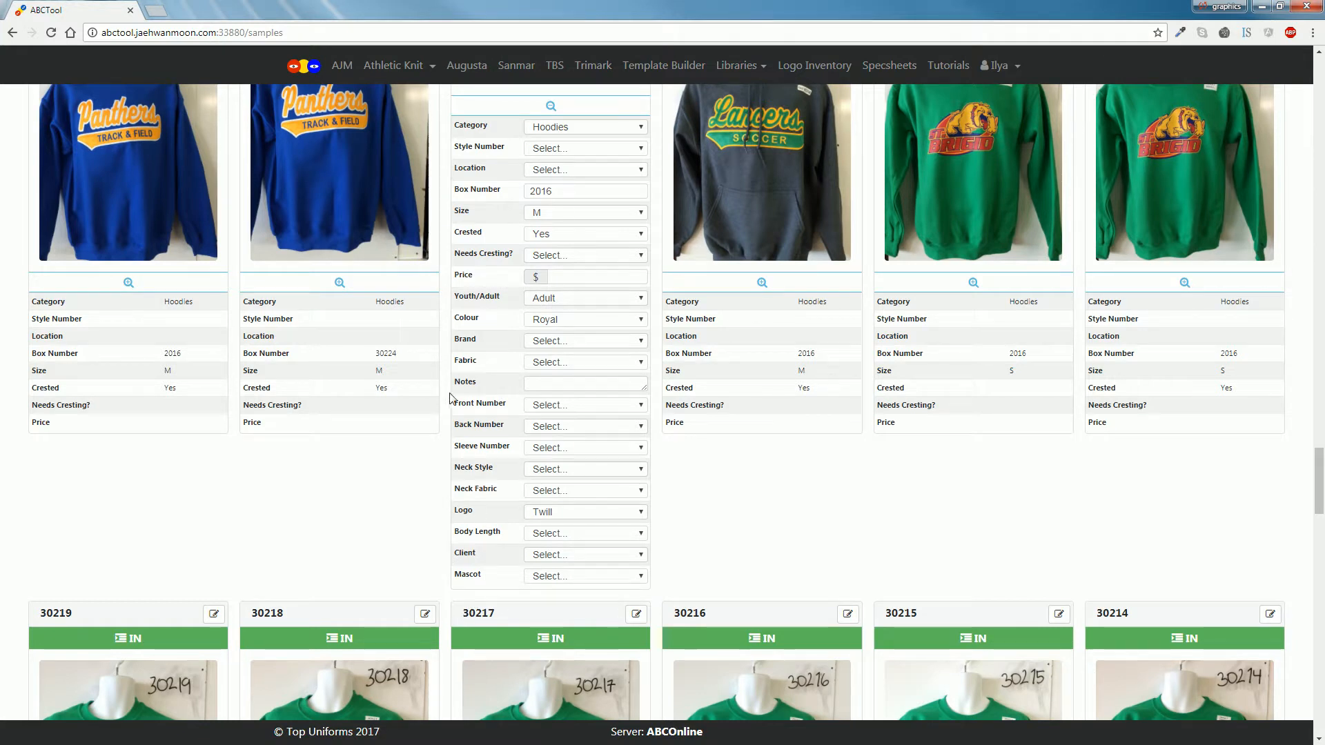
- Collapse the additional detail fields of sample 30223 and expand them again
scroll(474, 271, "up", 2)
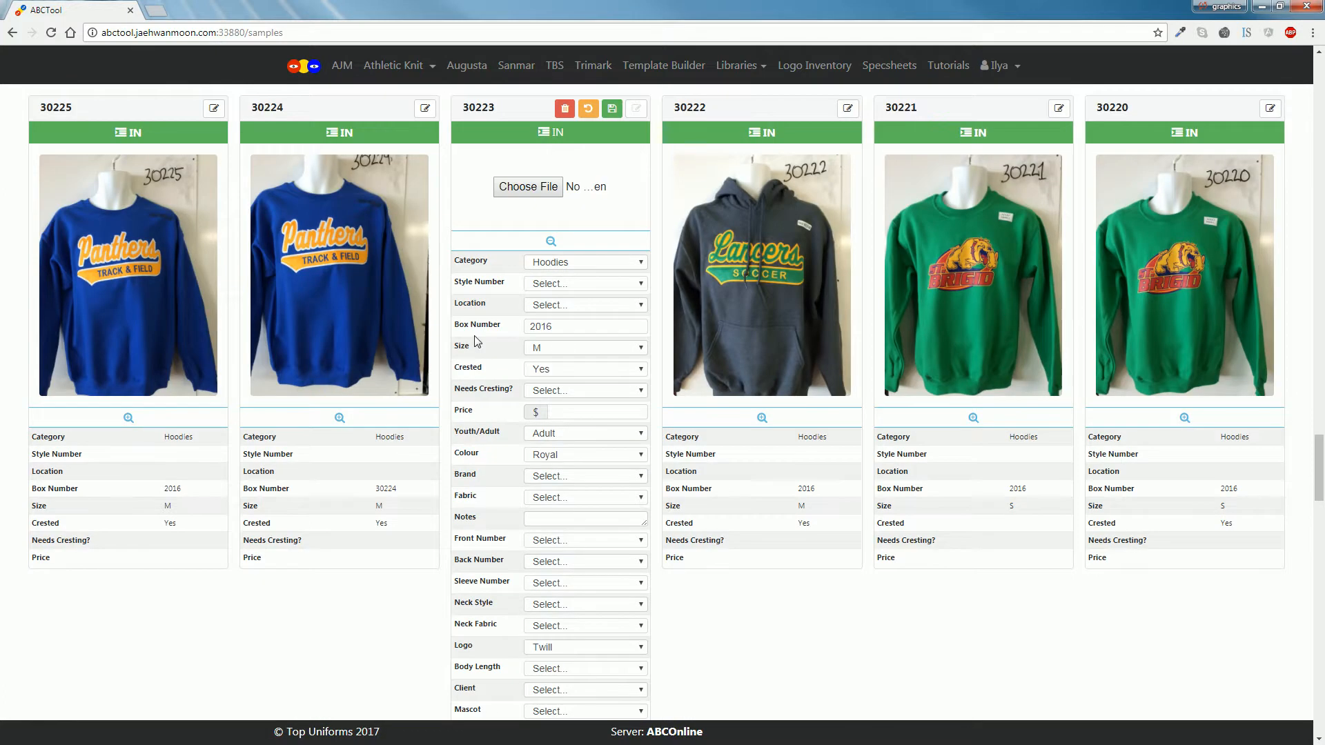
left_click(566, 253)
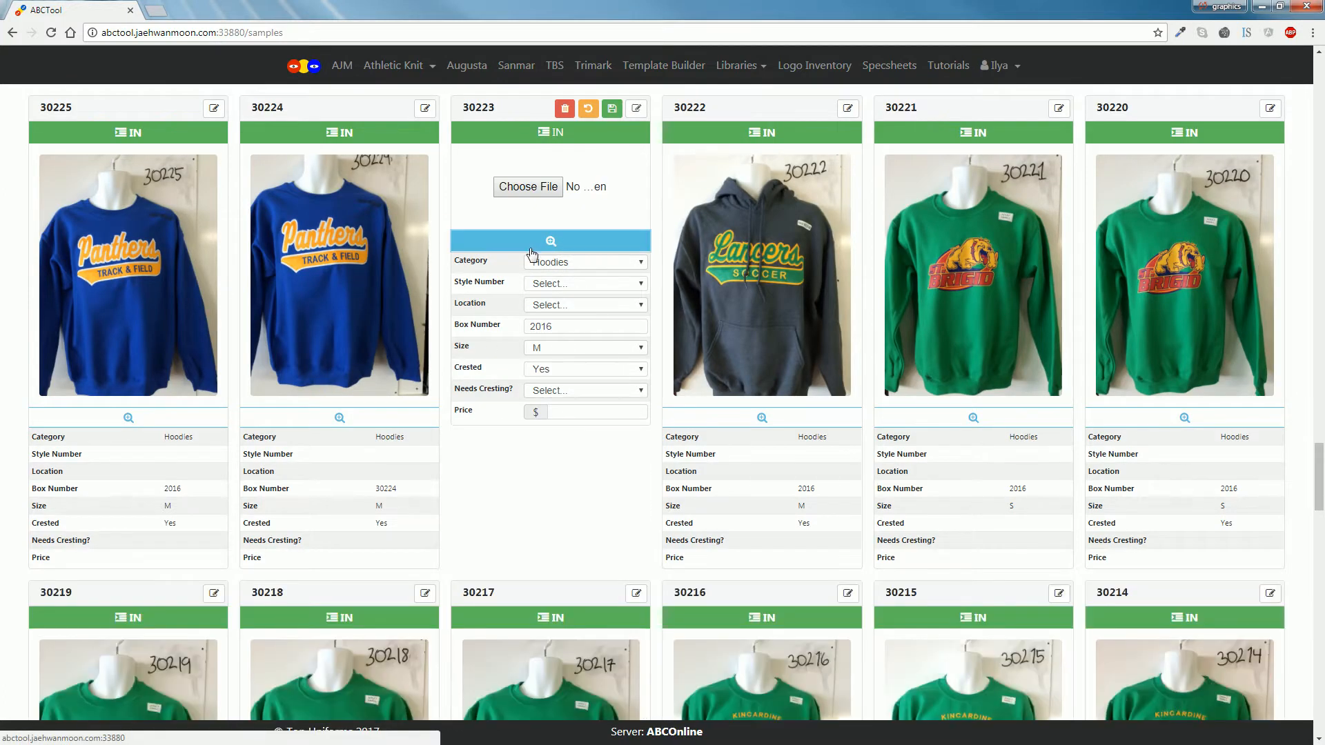
left_click(528, 240)
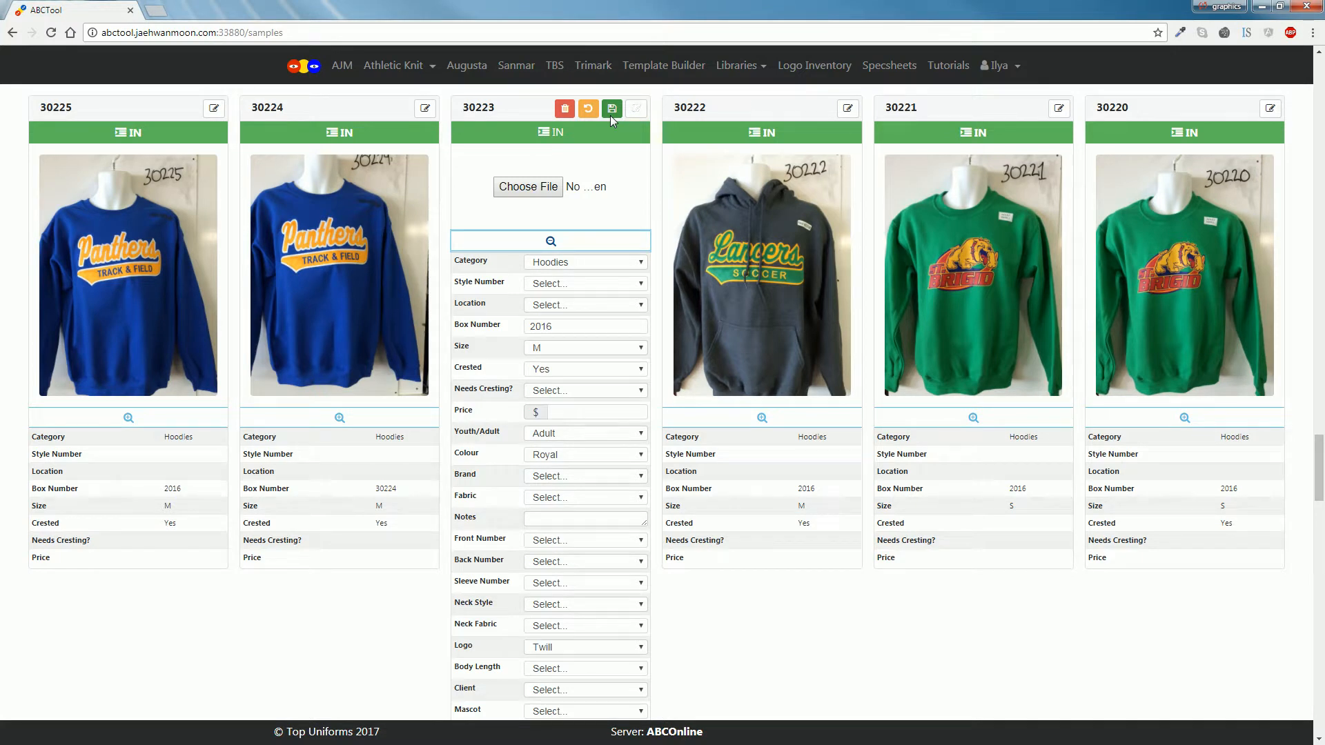
- Save sample 30223 and review its full saved details
left_click(617, 111)
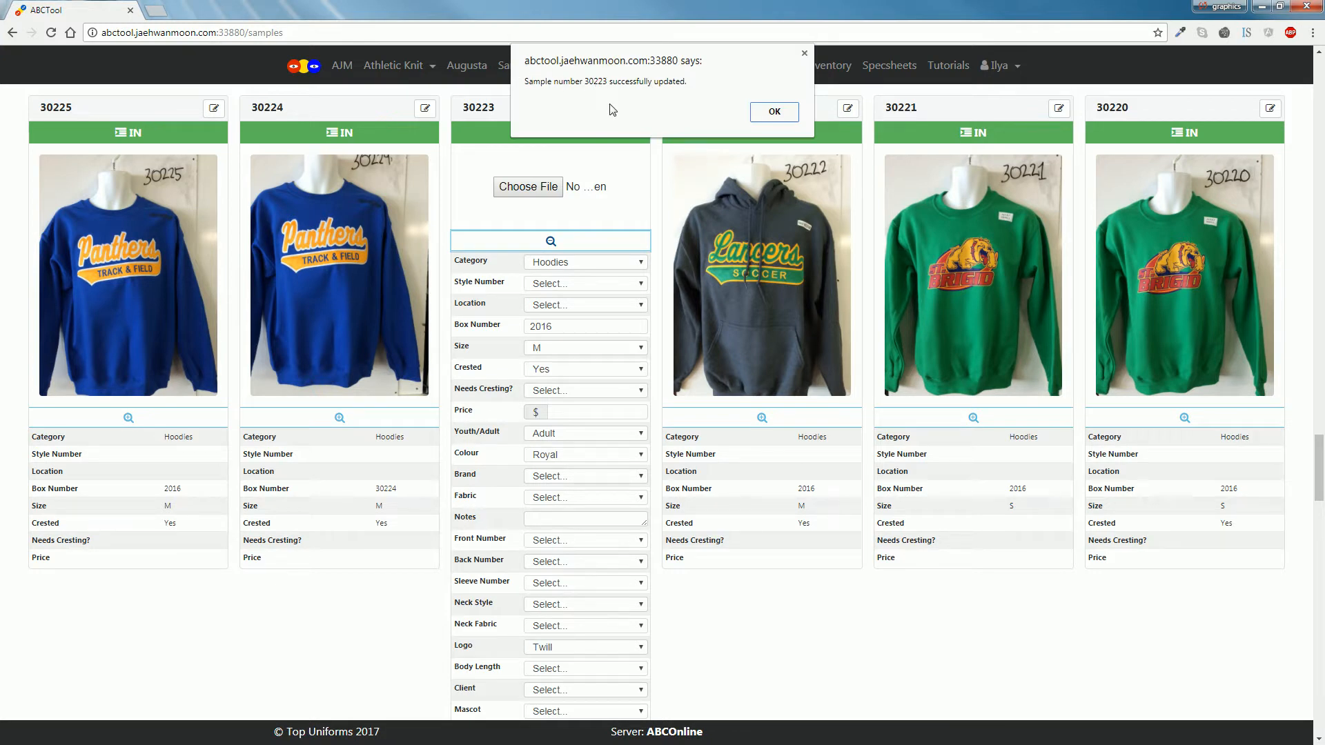
left_click(773, 114)
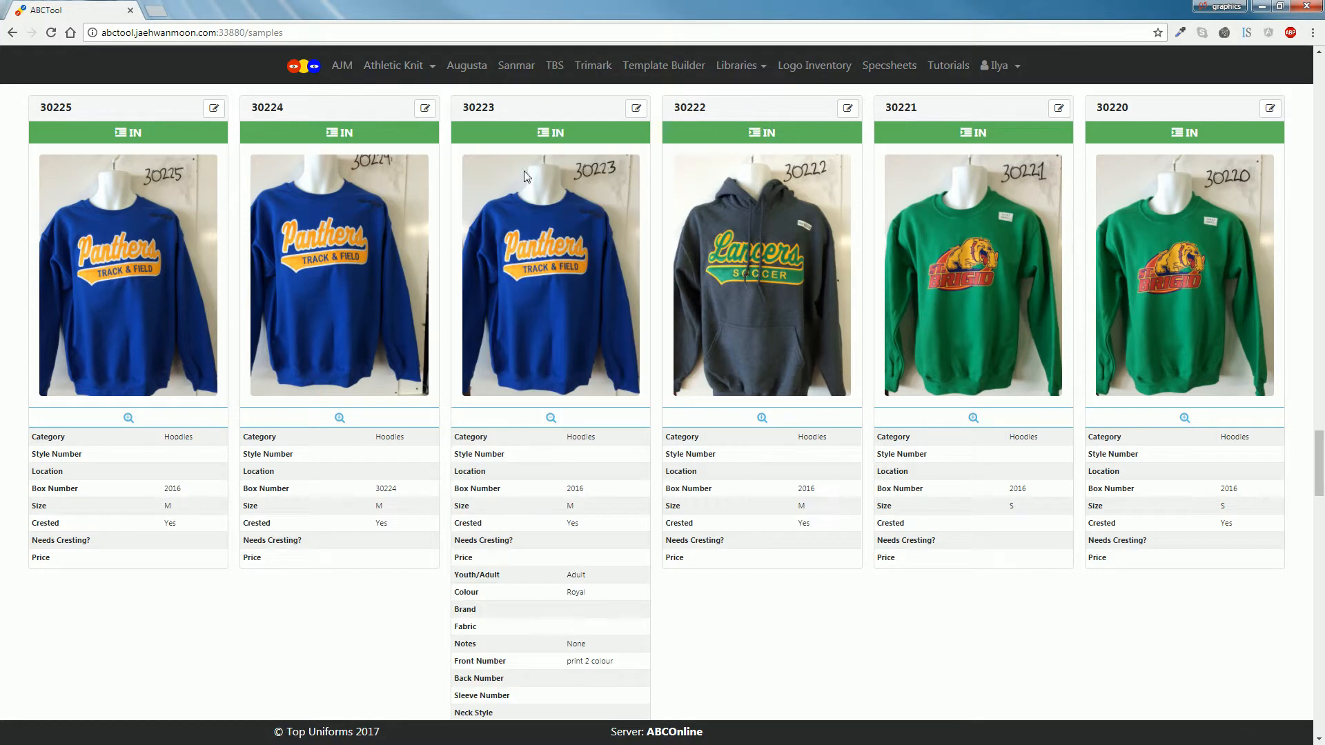
scroll(566, 556, "down", 4)
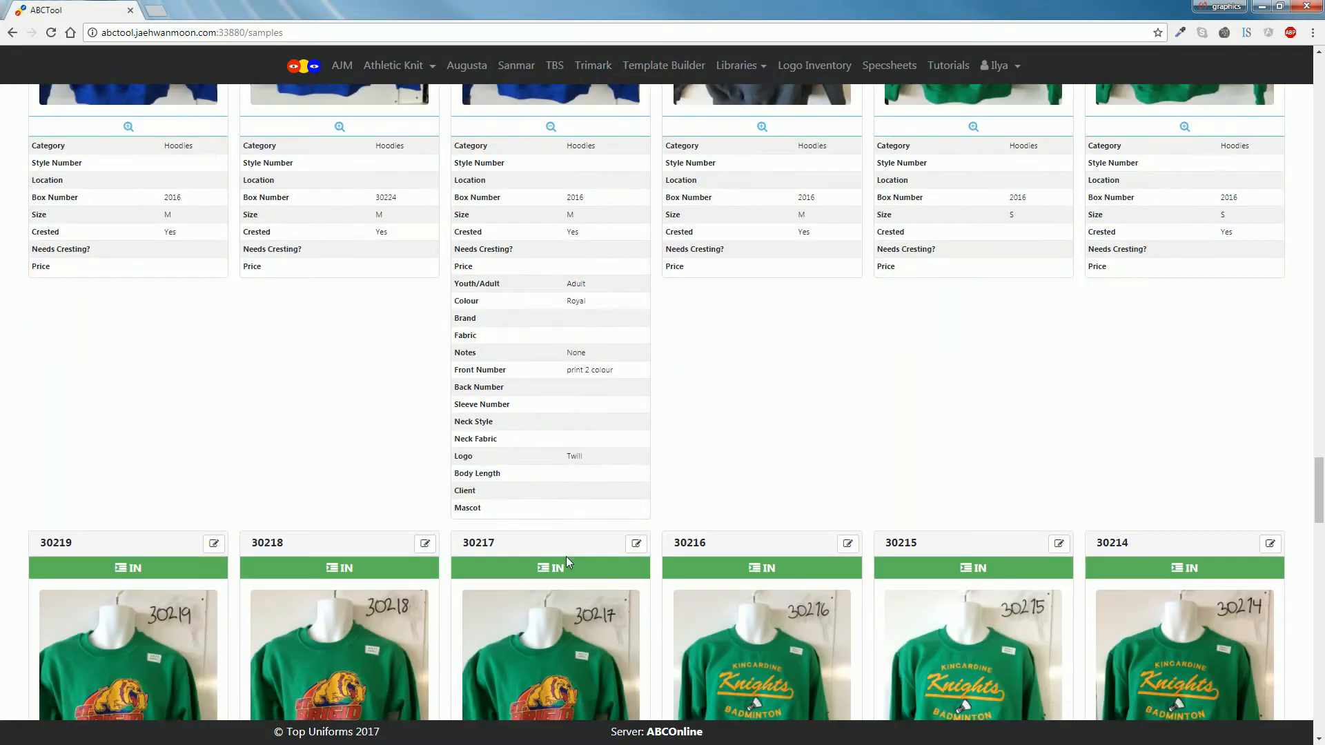
scroll(582, 458, "up", 3)
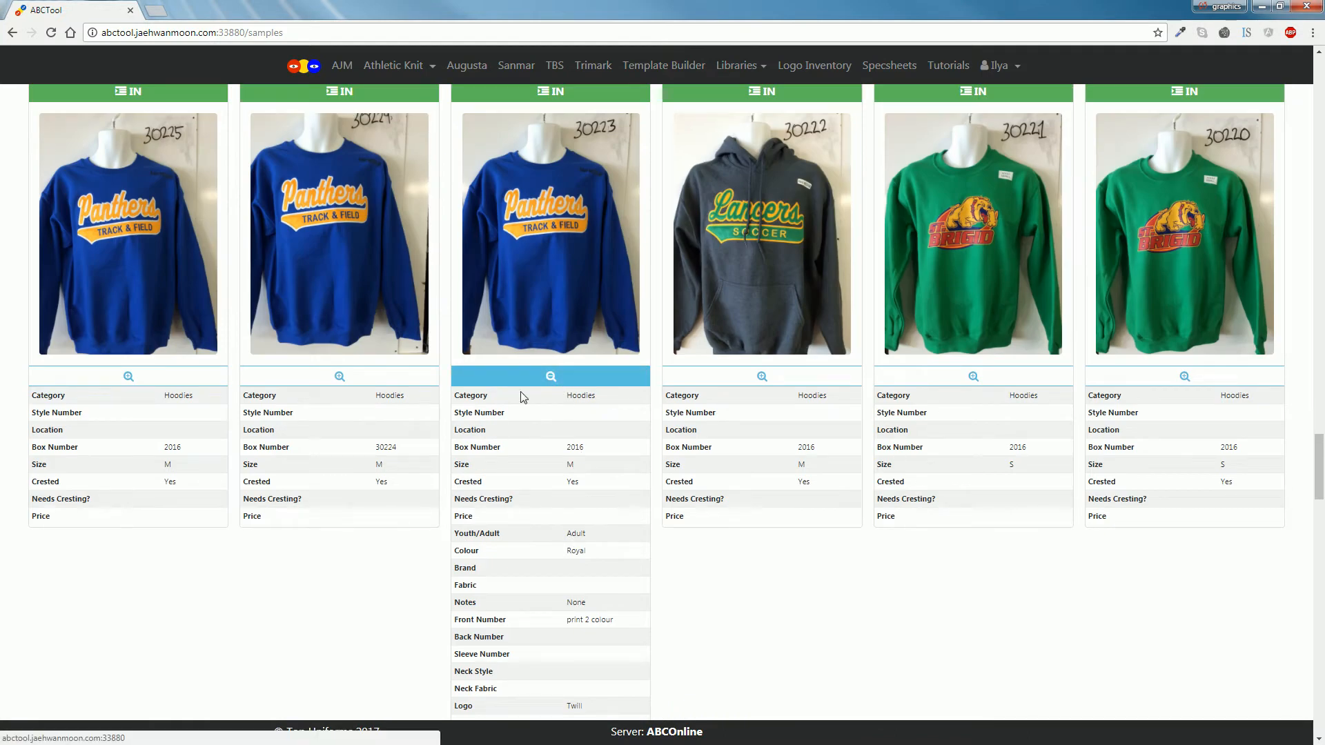
scroll(595, 529, "down", 3)
scroll(548, 508, "up", 4)
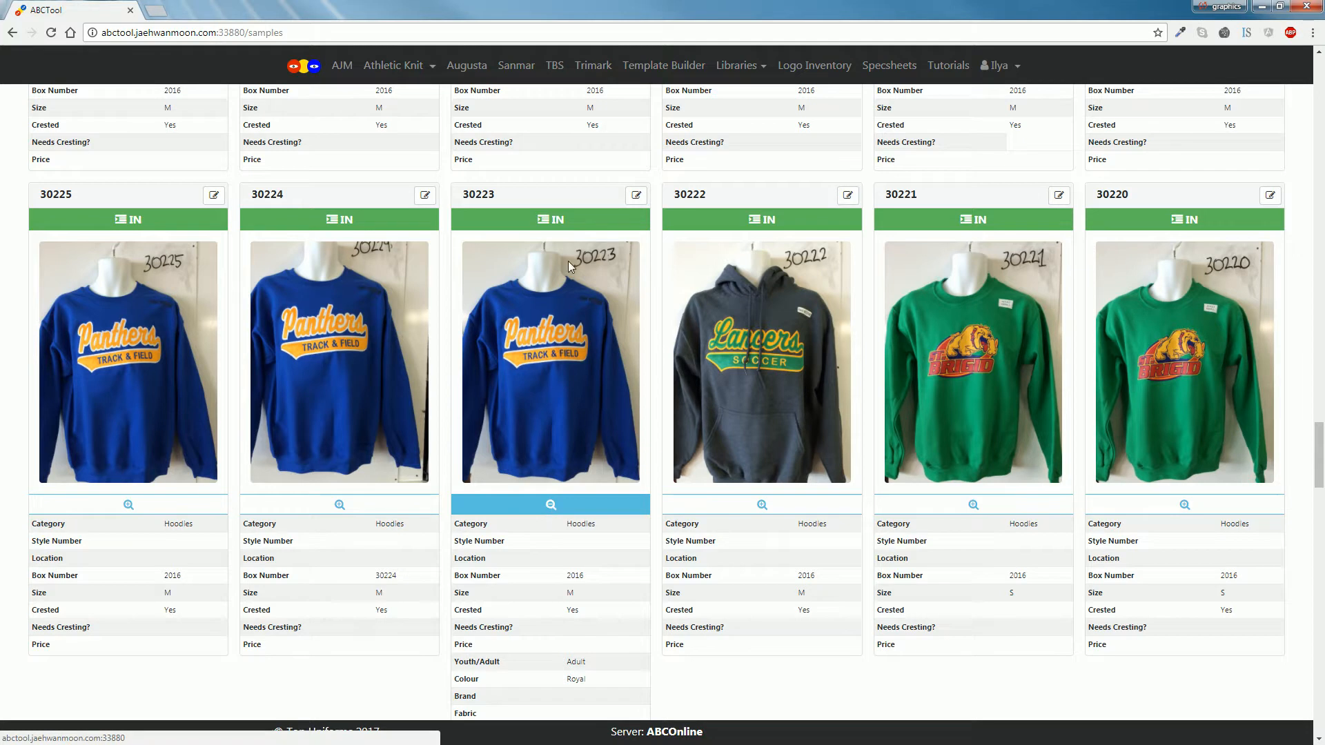
- Reopen sample 30223 for editing and change its Category to WorkWear, leaving Style Number unselected
left_click(636, 195)
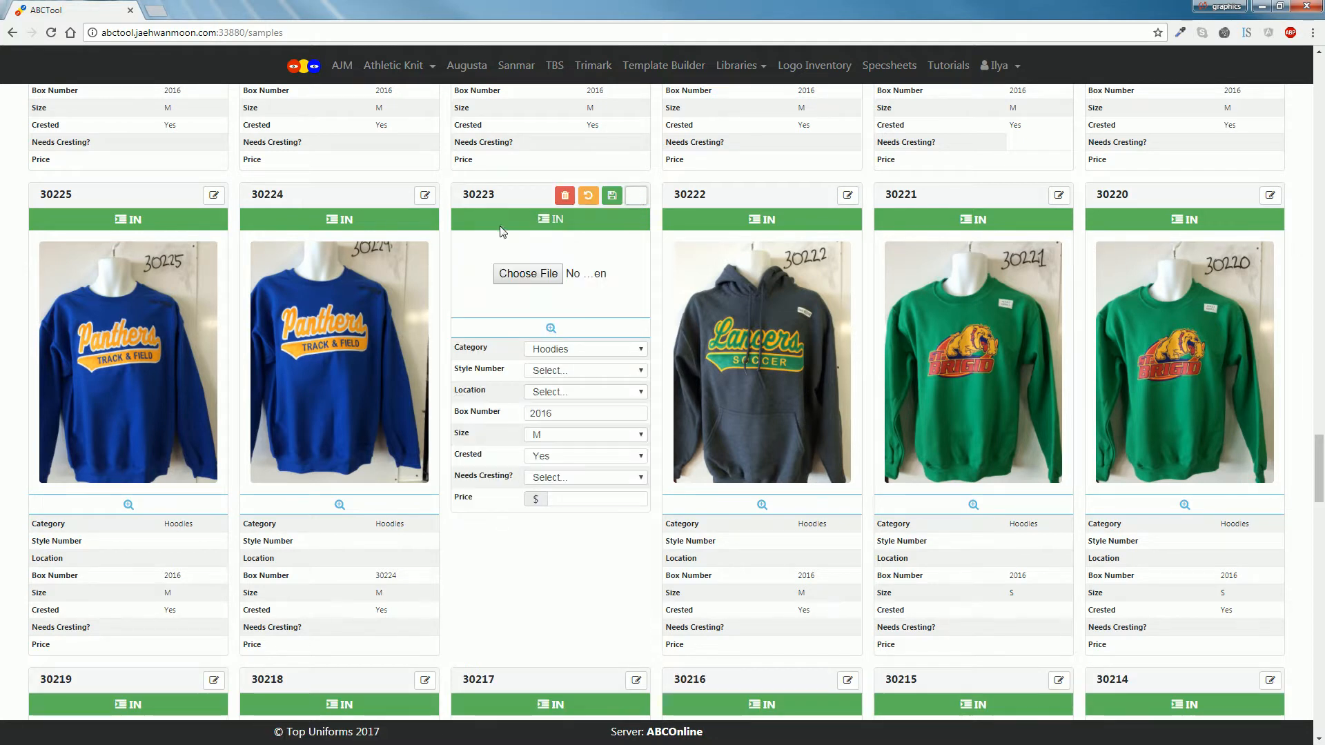
left_click(582, 356)
left_click(564, 512)
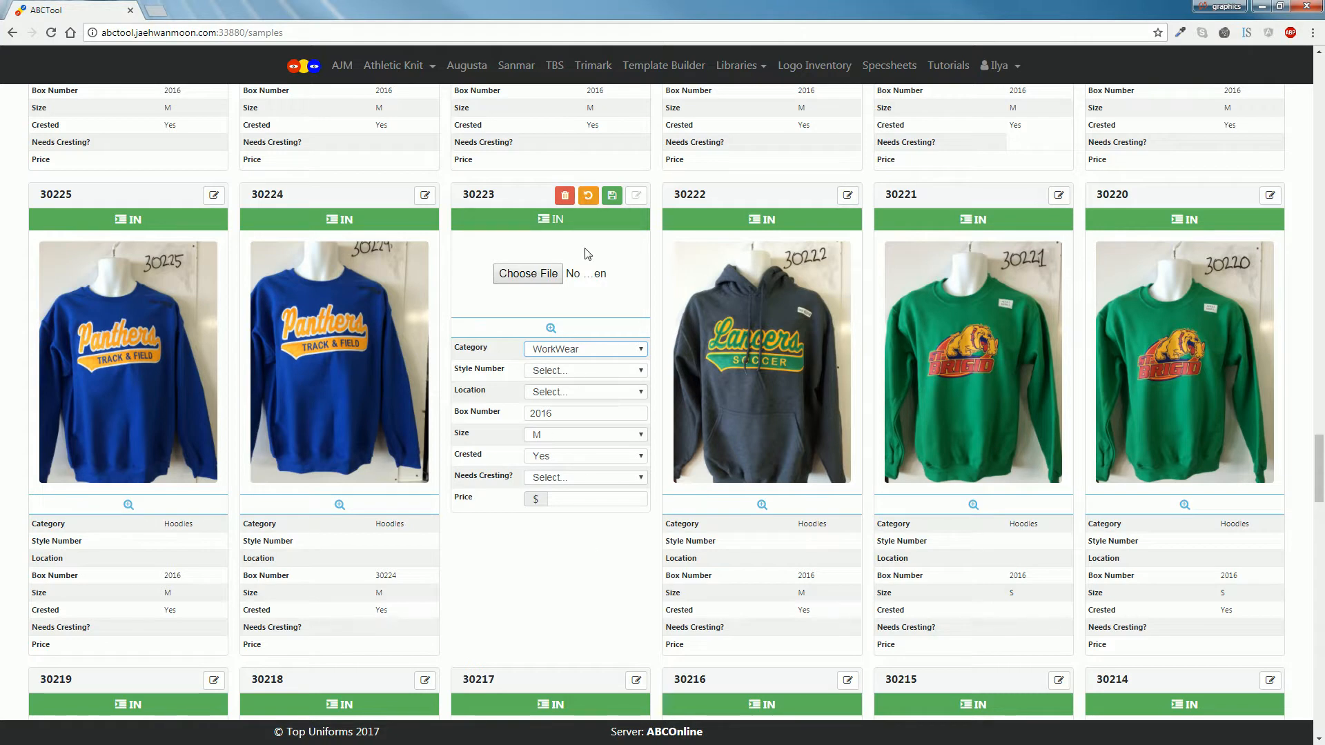
left_click(588, 372)
left_click(485, 366)
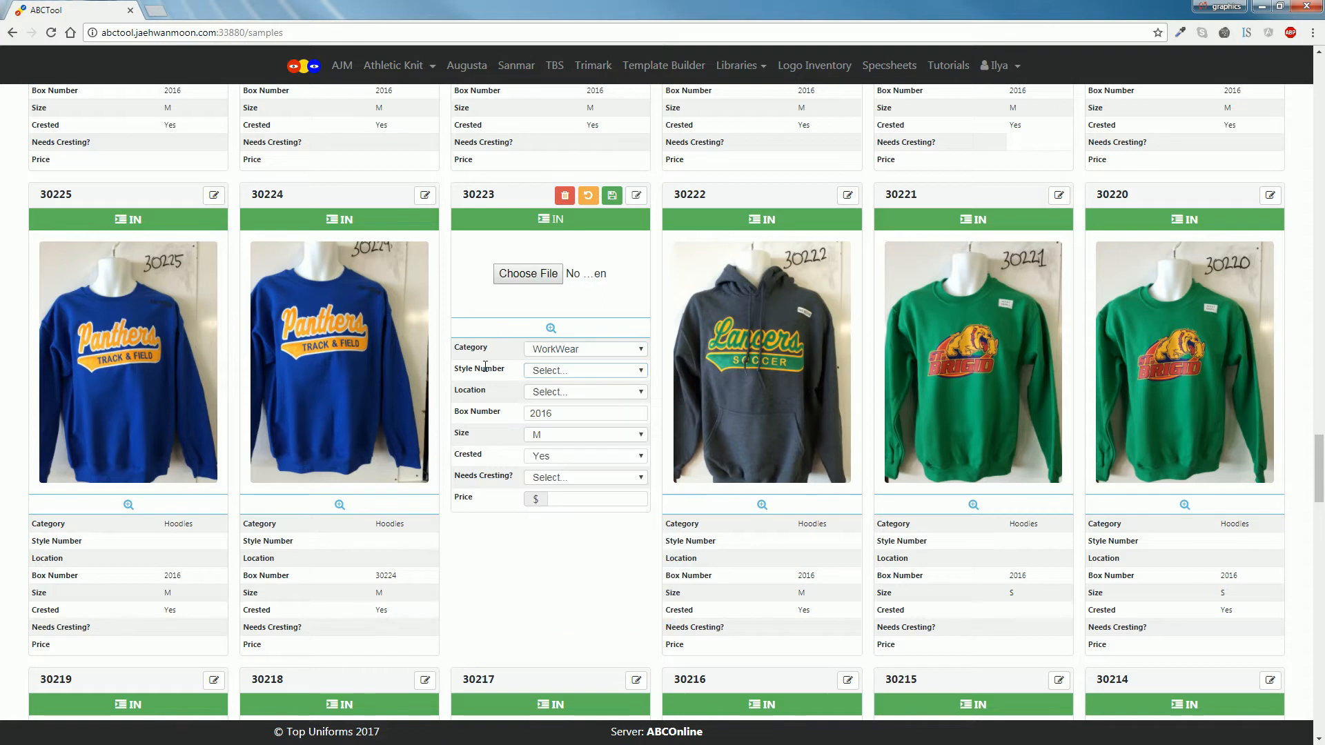
- Reset the unsaved changes to sample 30223 and check its Category value
left_click(588, 196)
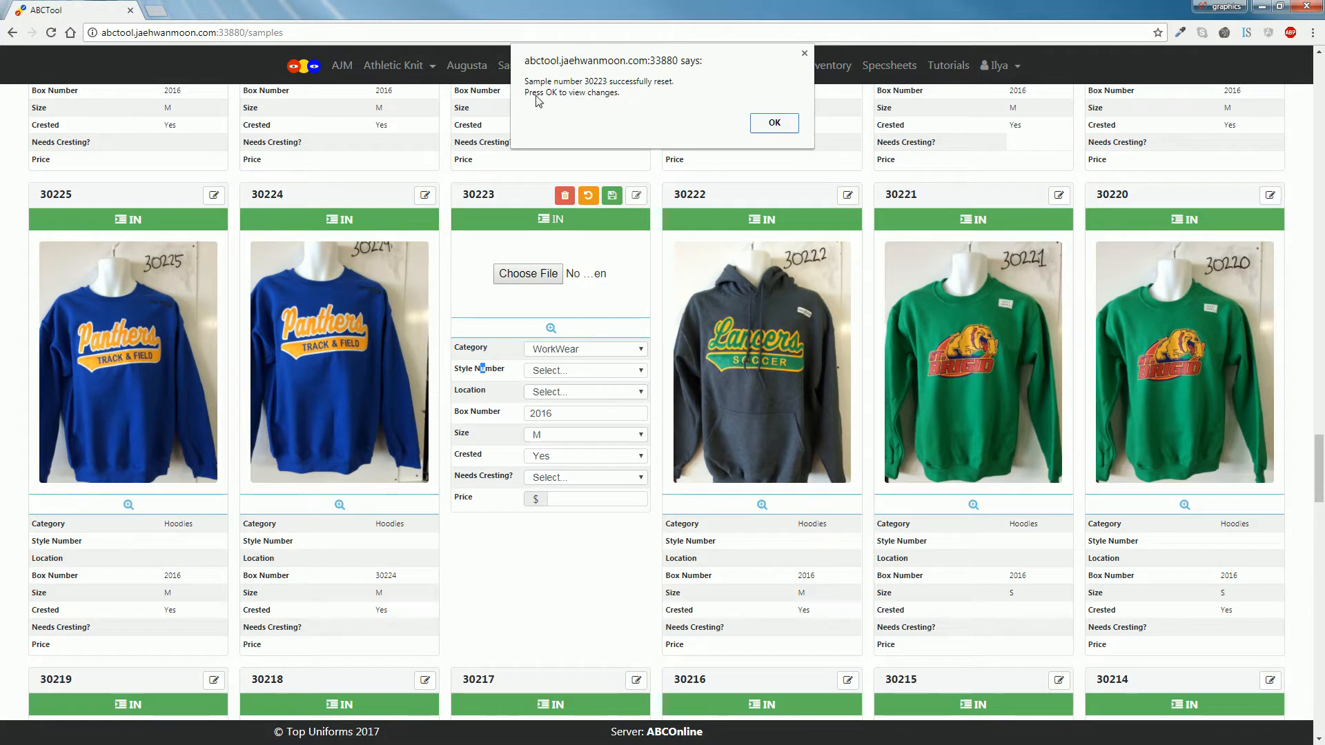
left_click(772, 124)
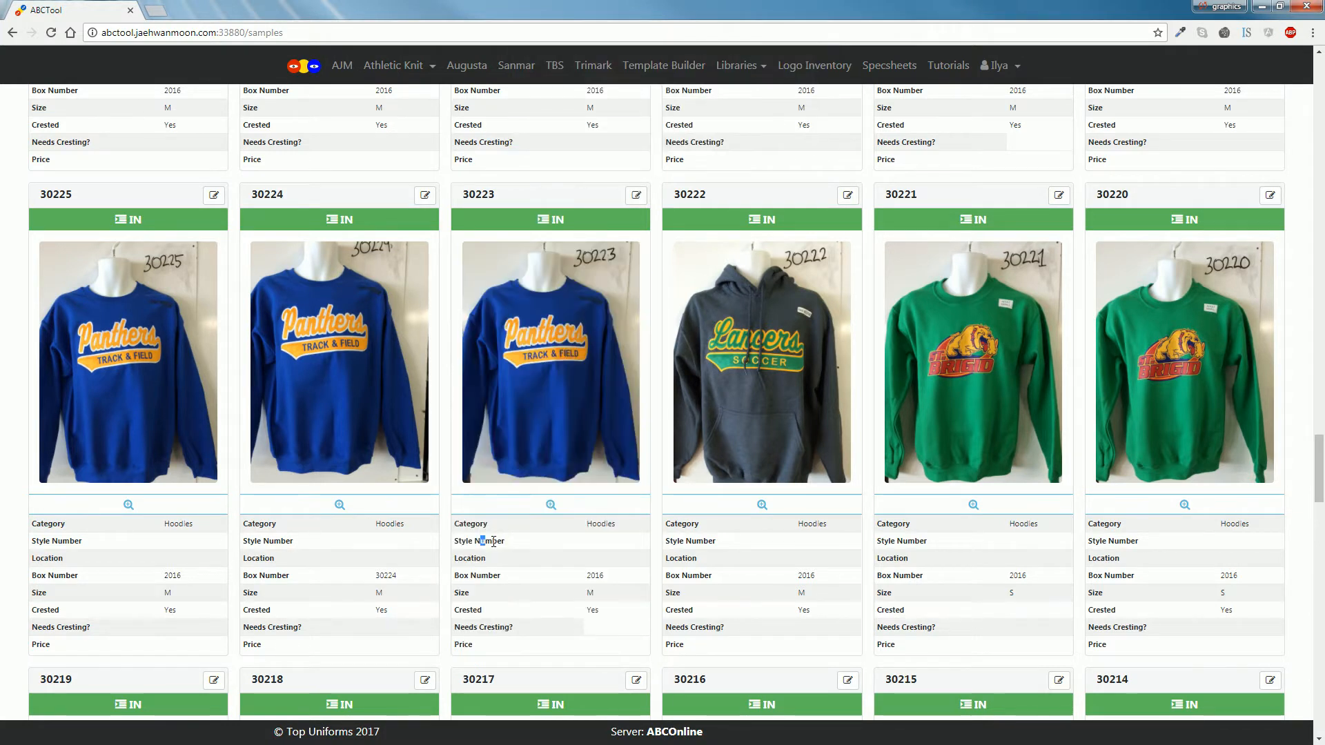
left_click(501, 573)
double_click(604, 524)
left_click(591, 530)
left_click_drag(588, 526, 648, 525)
left_click(609, 526)
double_click(609, 526)
- Edit sample 30223, switch its status to OUT and save the sample
left_click(635, 196)
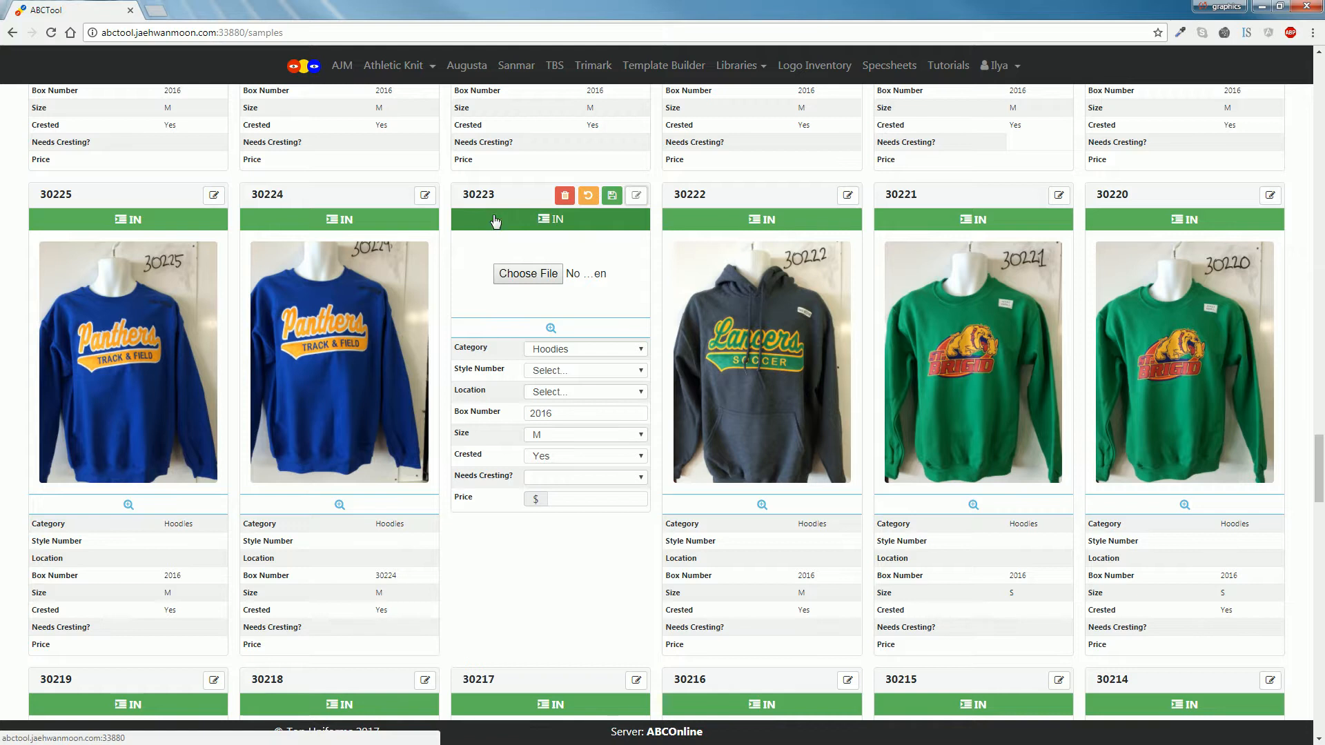
left_click(535, 226)
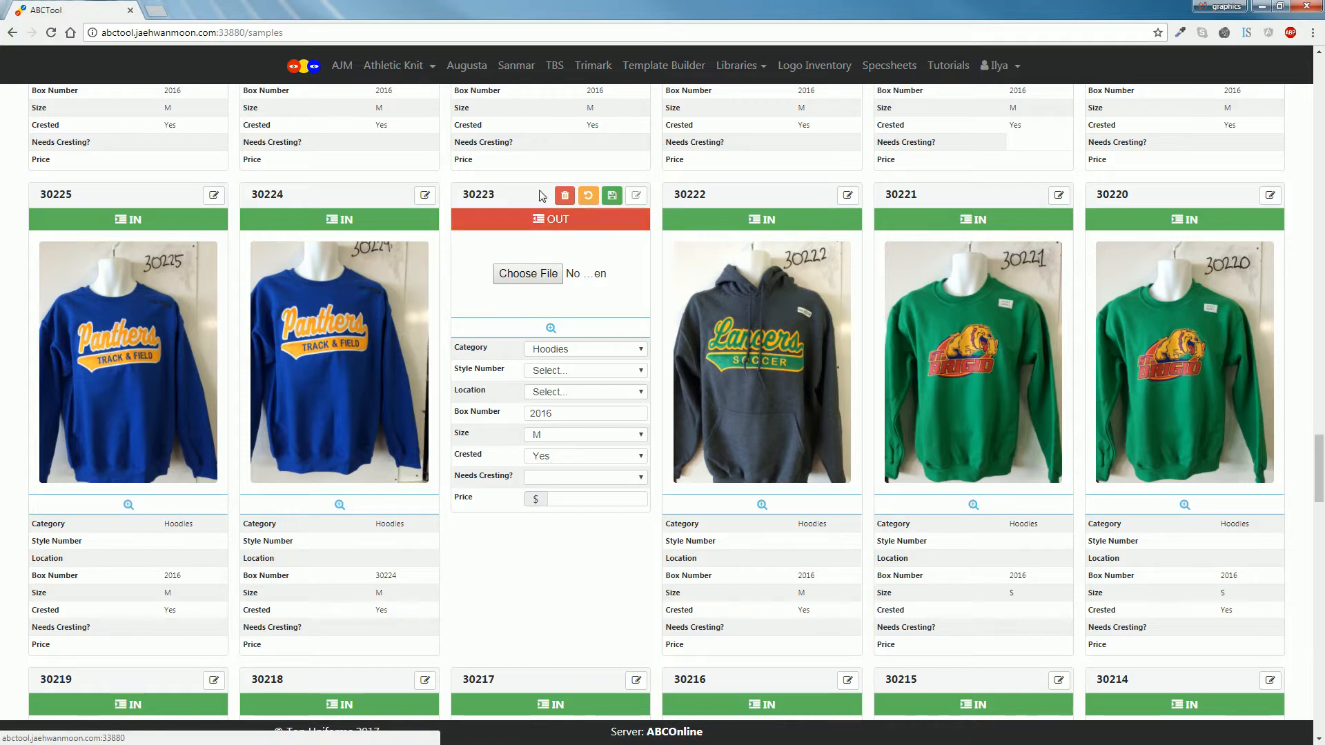
left_click(610, 198)
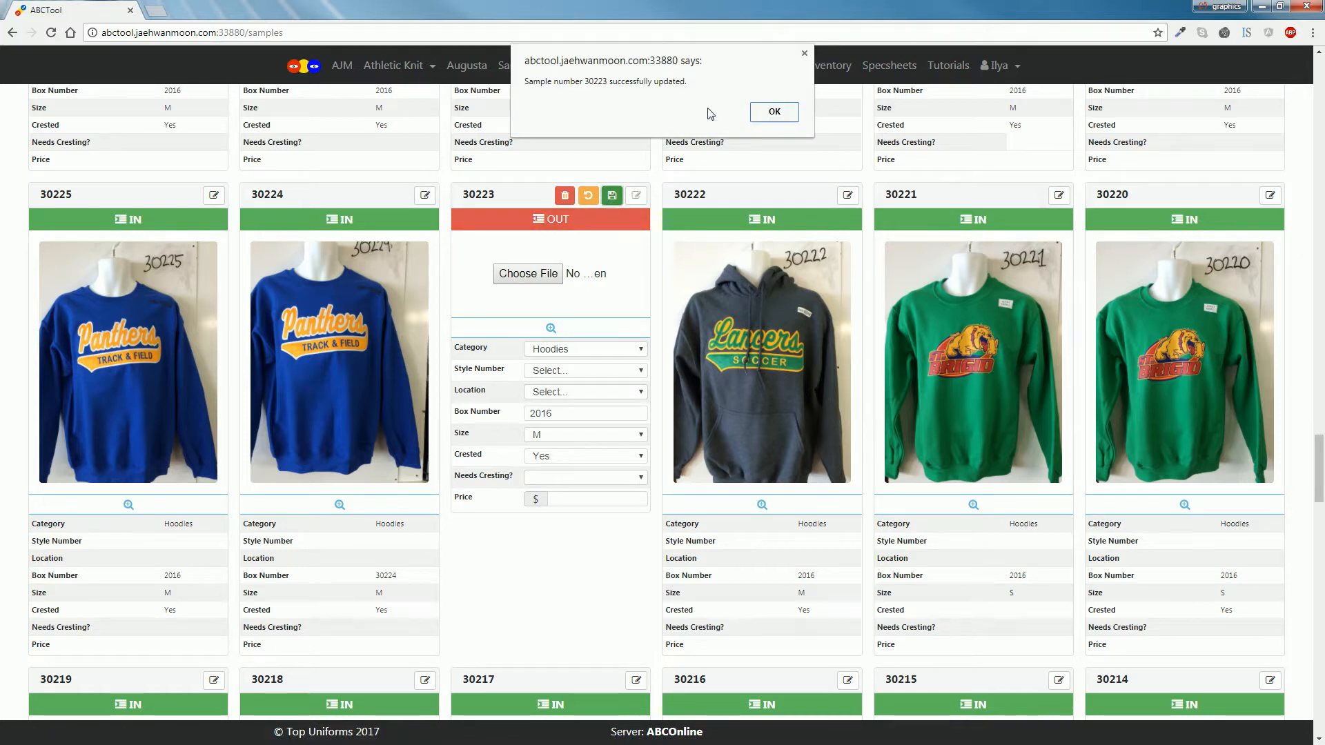
left_click(773, 112)
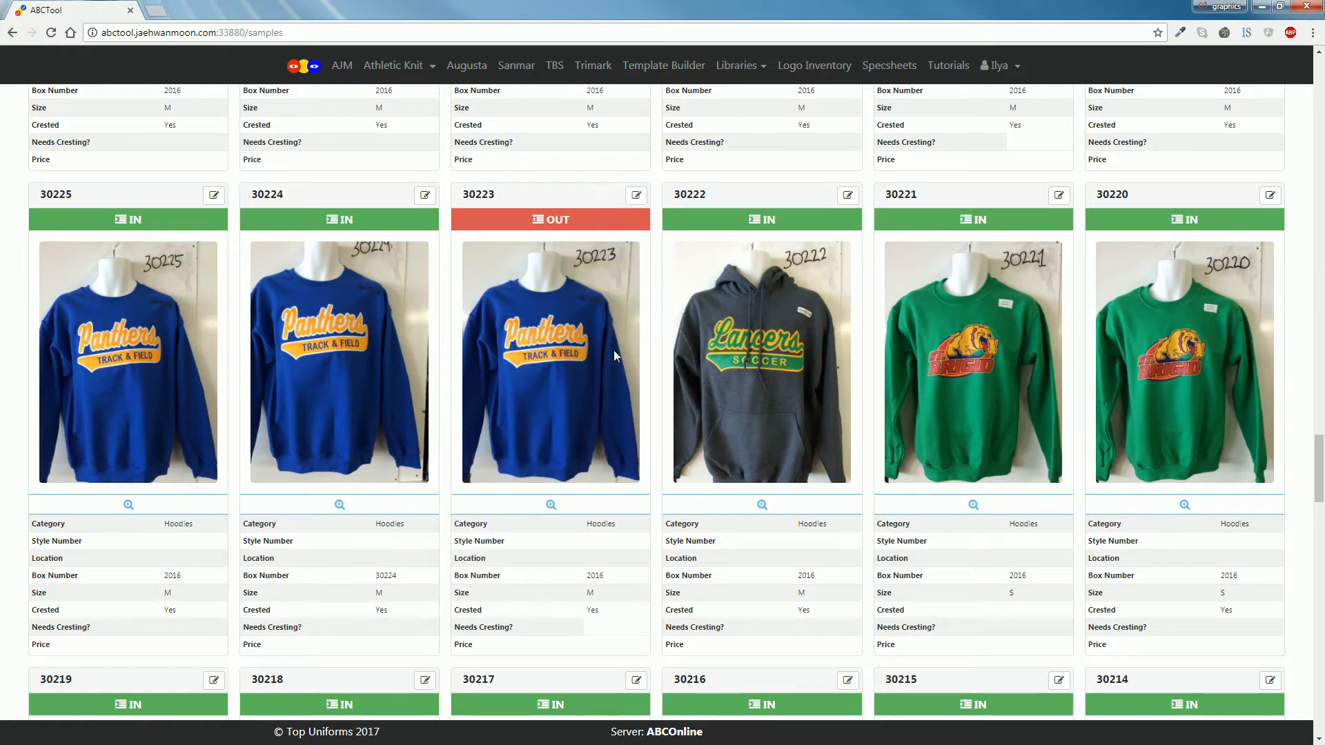
- Edit sample 30223 again, switch its status back to IN and save the sample
double_click(577, 218)
left_click(636, 196)
left_click(577, 220)
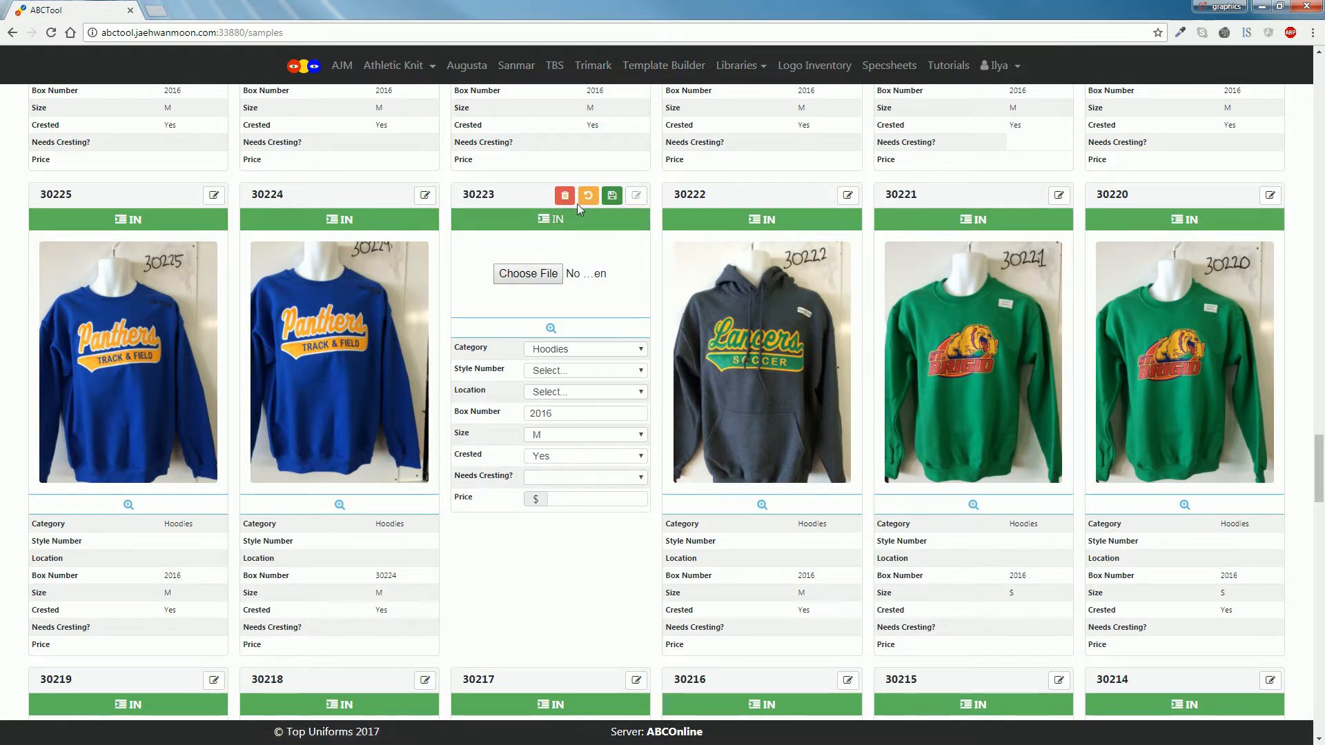
left_click(612, 197)
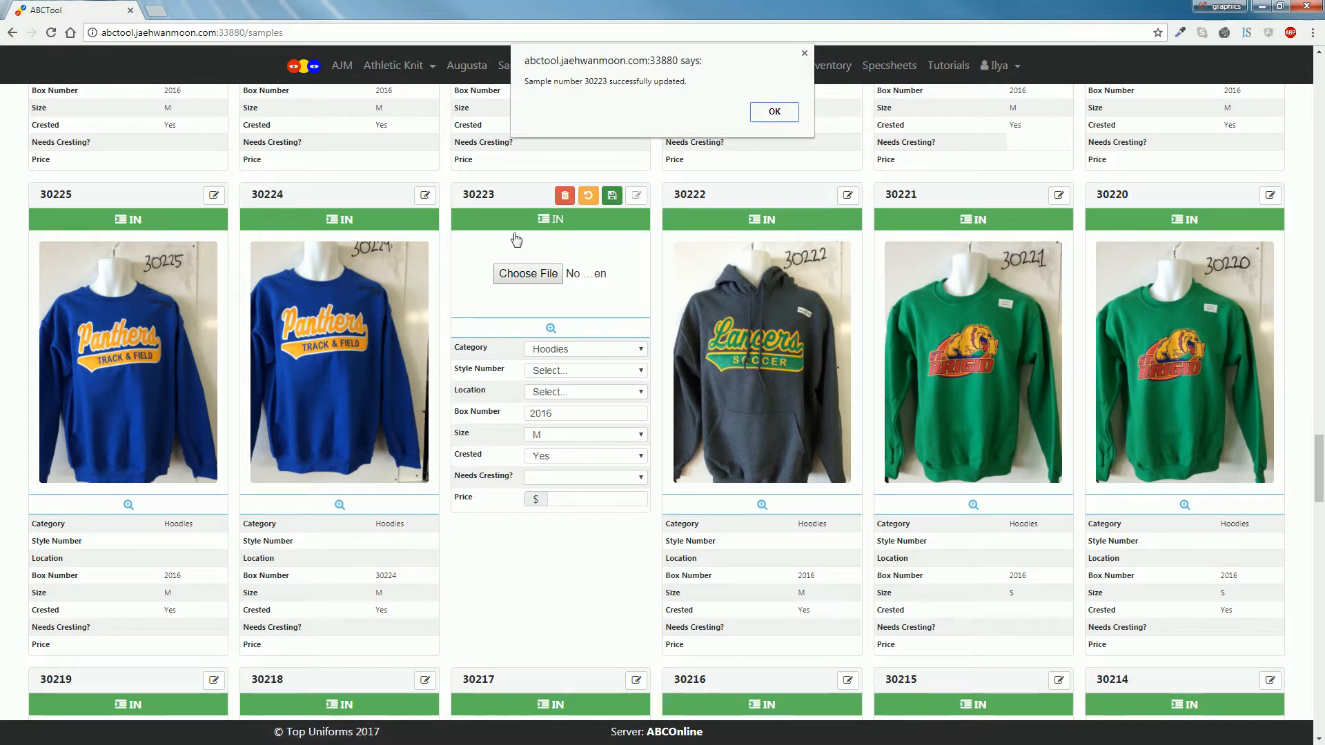
left_click(773, 112)
- Open the sample search form and filter the samples by the Basketball category
scroll(484, 276, "up", 20)
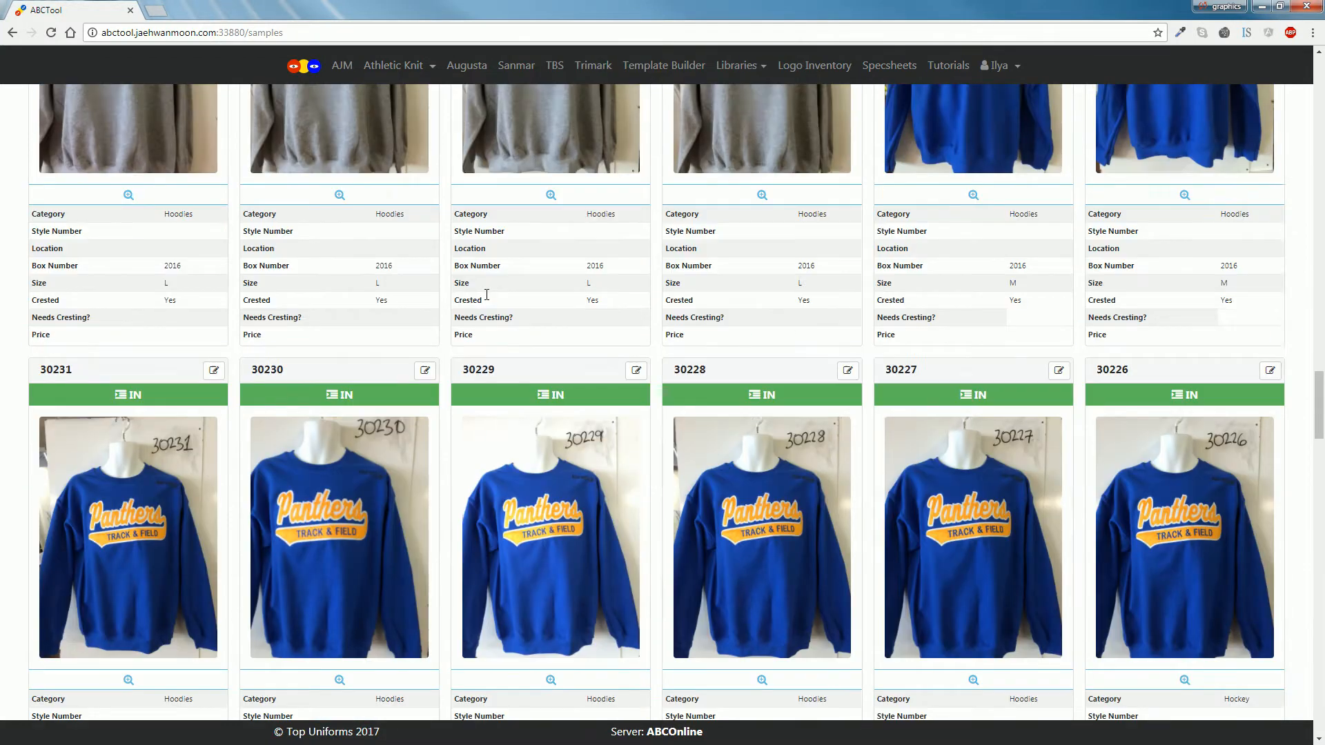
scroll(486, 295, "up", 15)
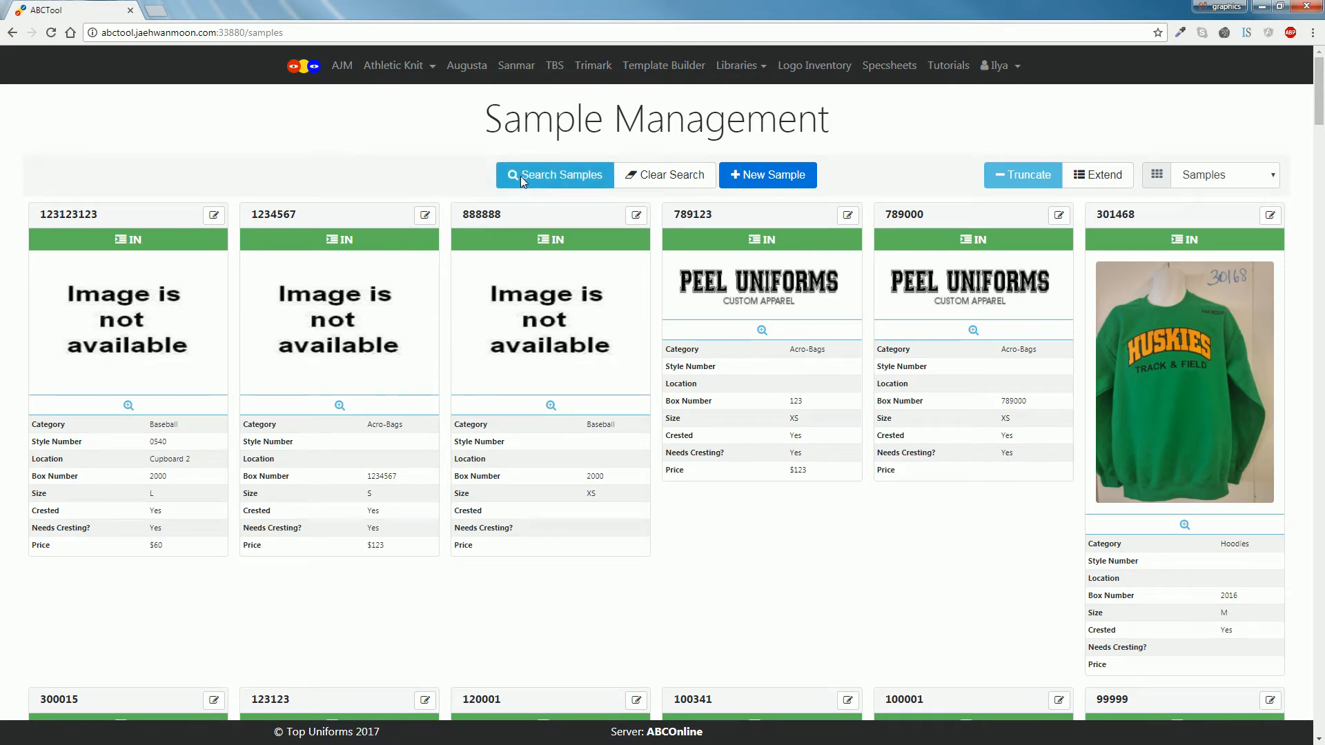
left_click(552, 177)
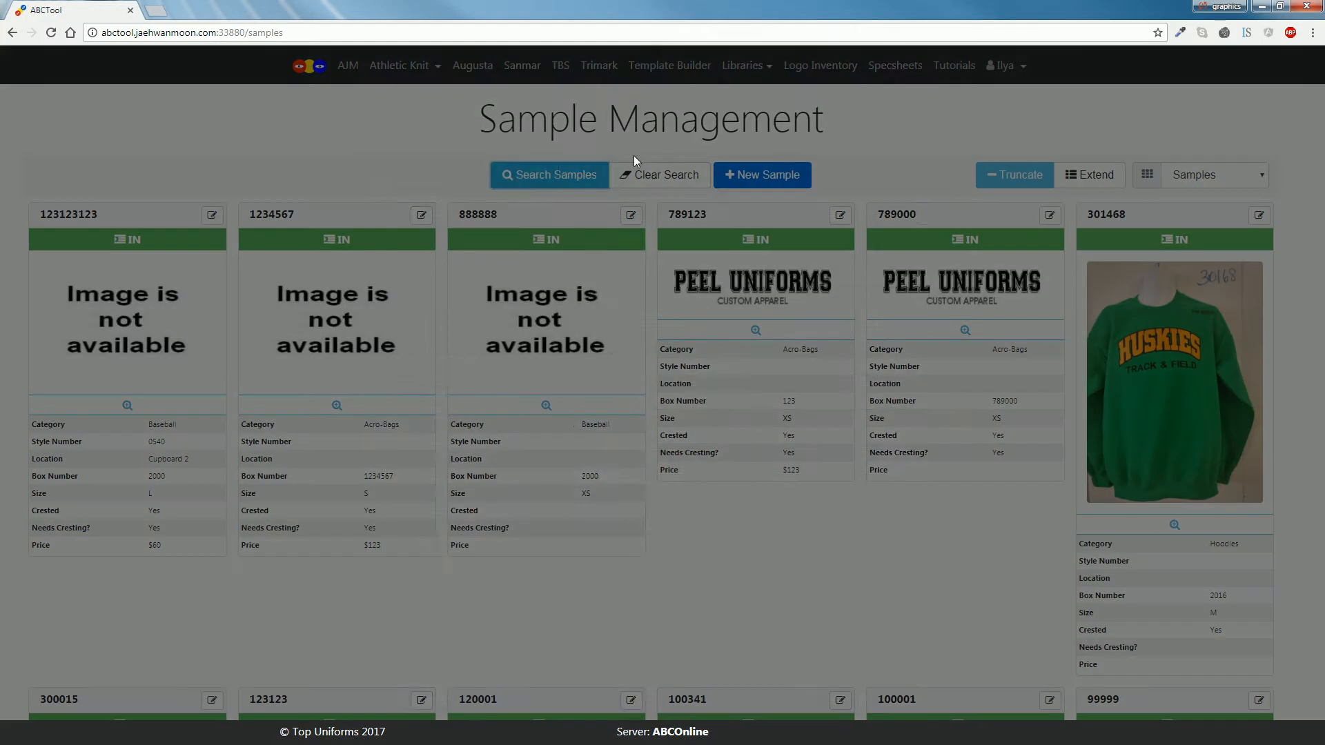
scroll(538, 207, "down", 3)
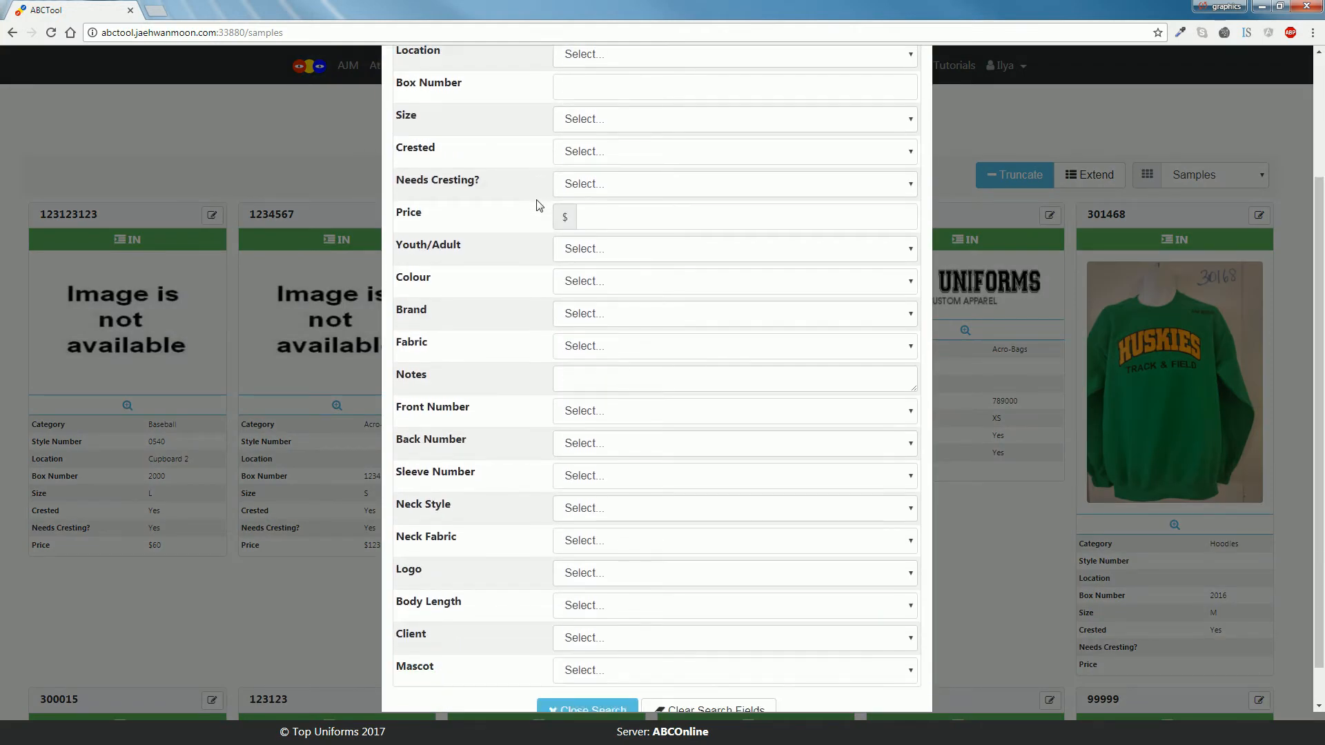
scroll(573, 276, "up", 3)
left_click(583, 152)
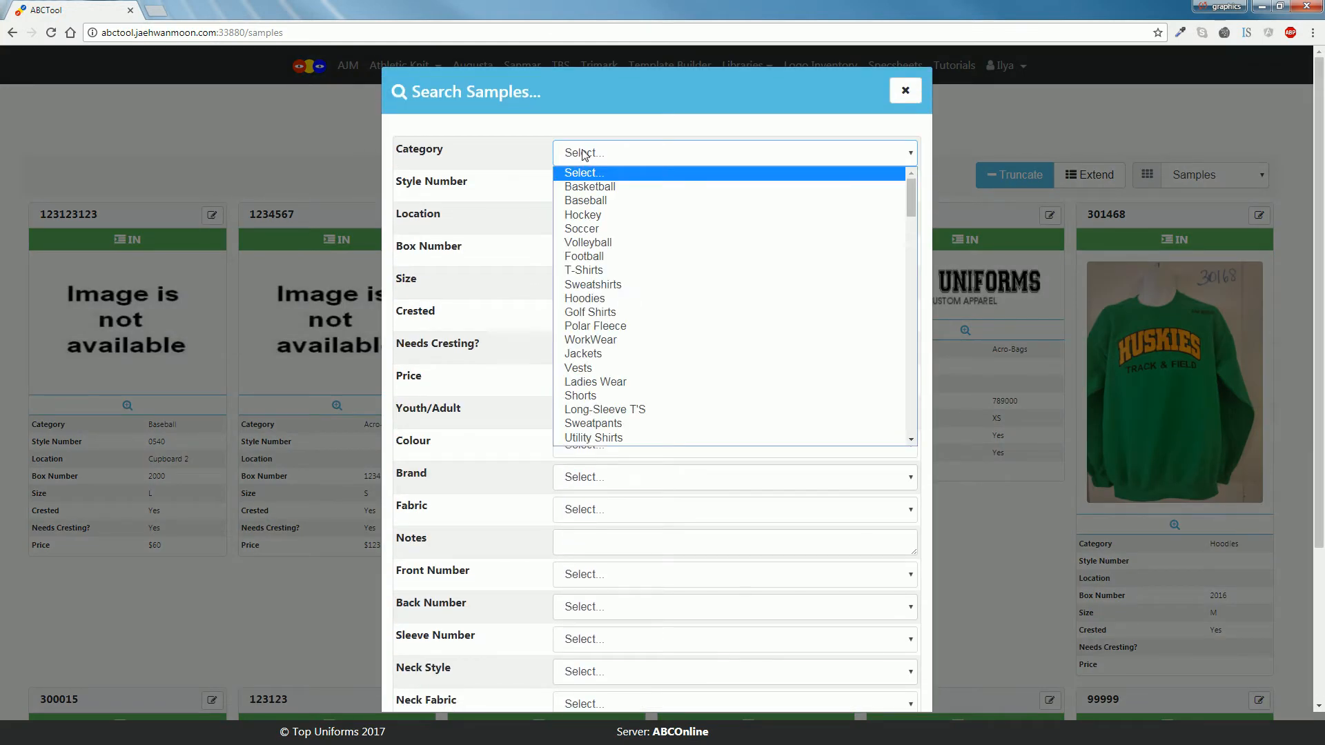
left_click(592, 188)
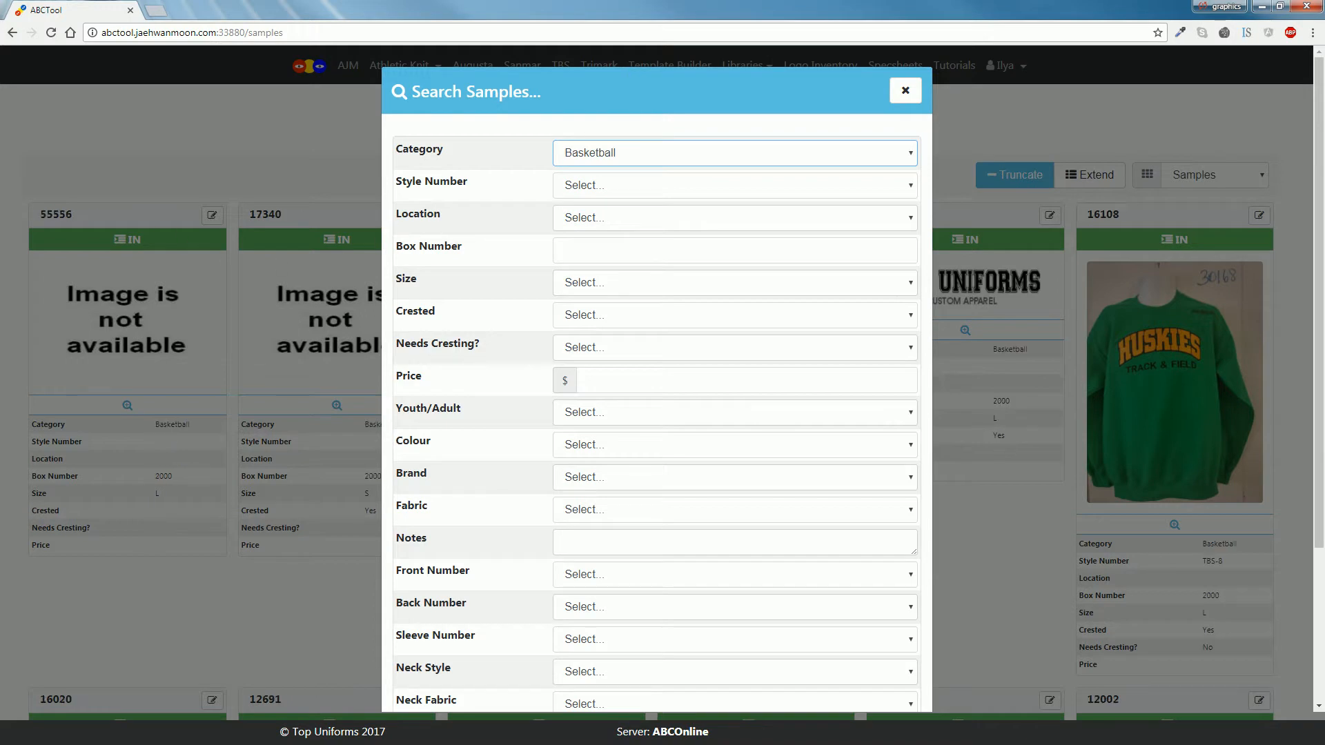
- Close the search form and browse the filtered Basketball samples
left_click(984, 97)
scroll(542, 300, "down", 8)
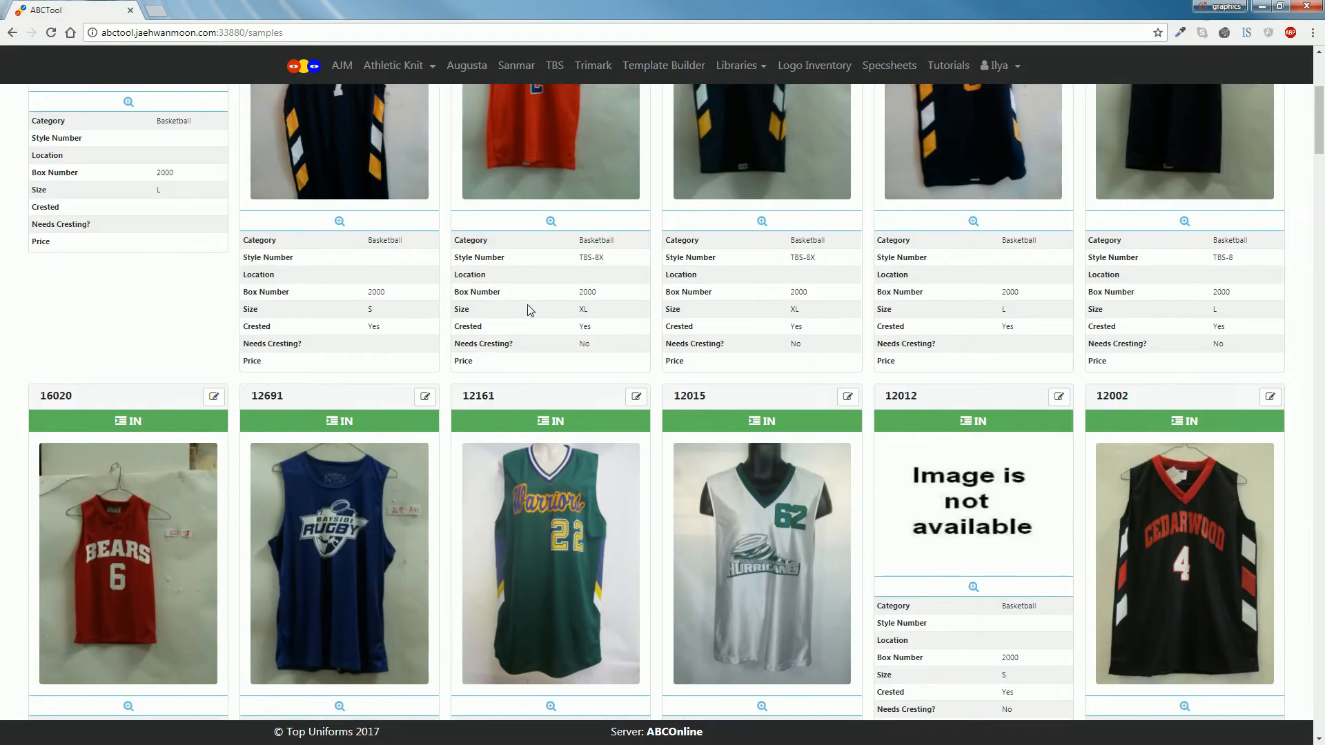
scroll(528, 310, "down", 13)
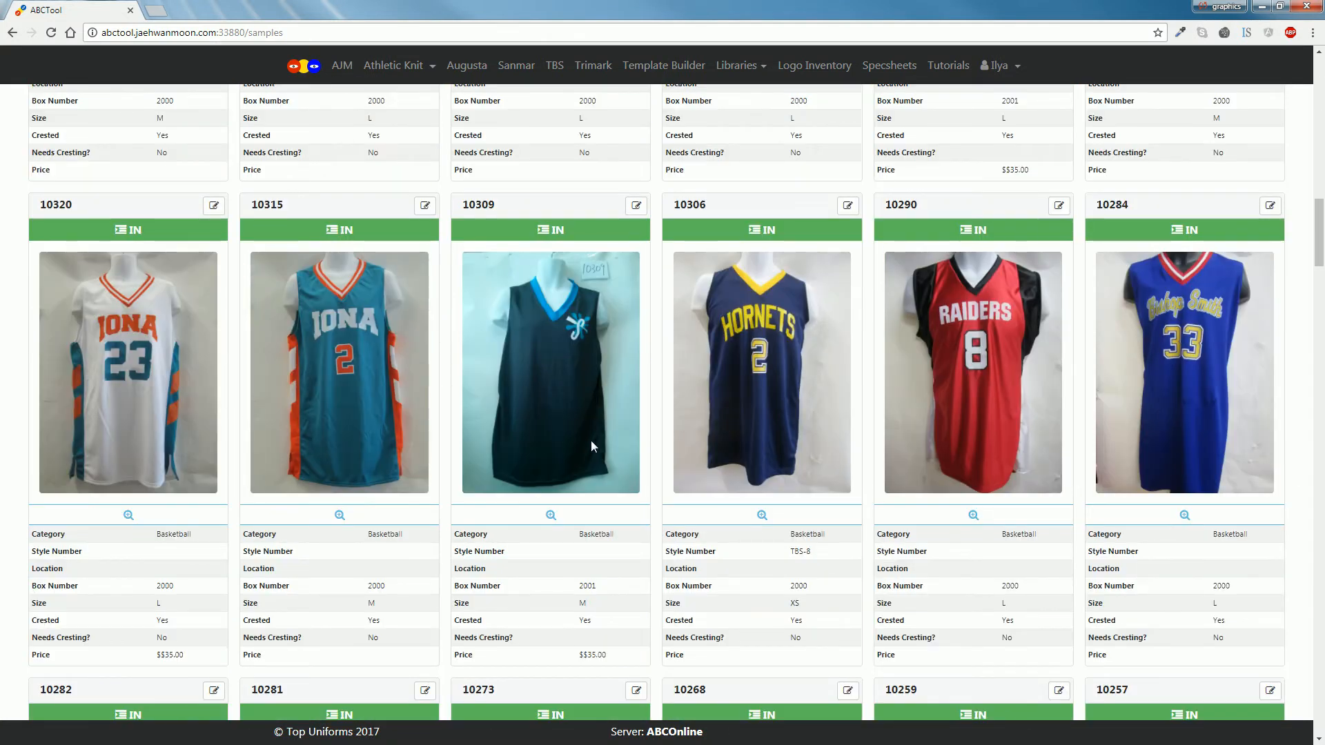
scroll(585, 428, "down", 6)
scroll(596, 446, "down", 2)
scroll(599, 455, "up", 20)
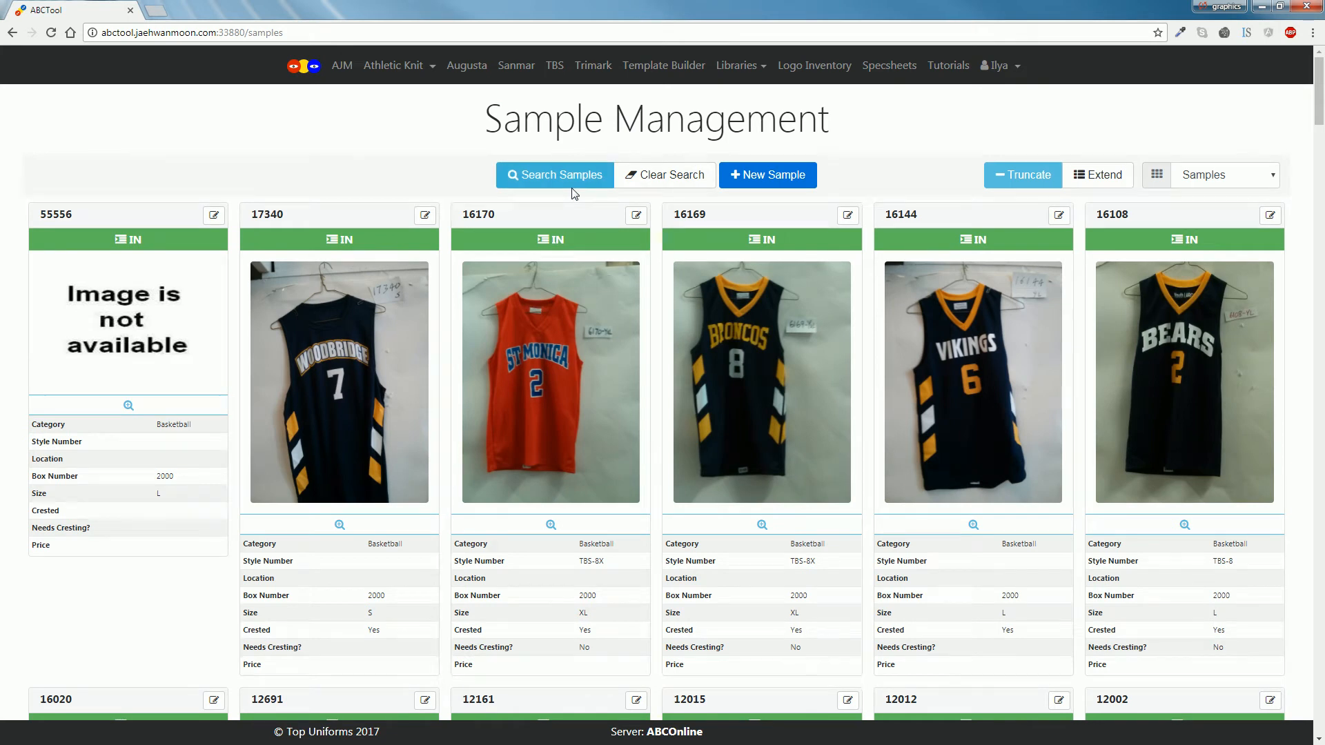
- Reopen the sample search, keep Basketball as Category, set Crested to Yes, and close the form to view the matches
left_click(556, 174)
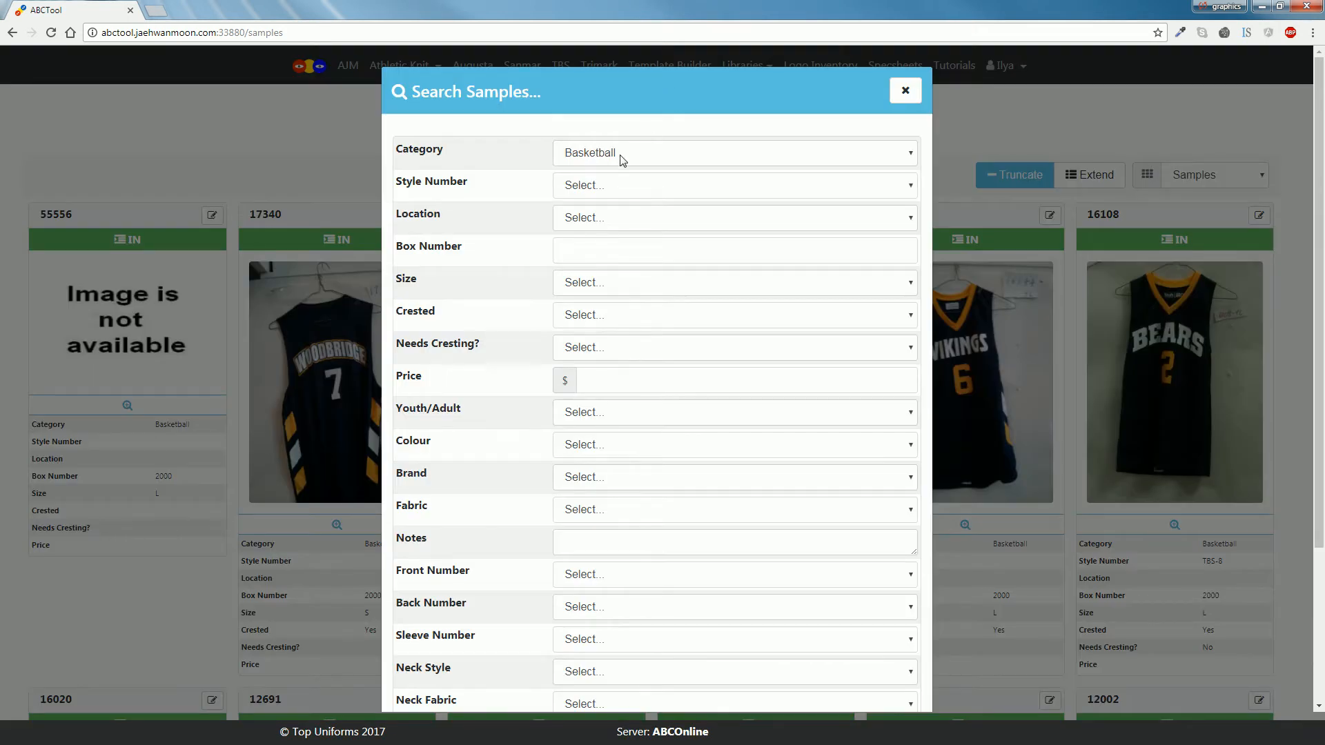
left_click(601, 148)
left_click(590, 149)
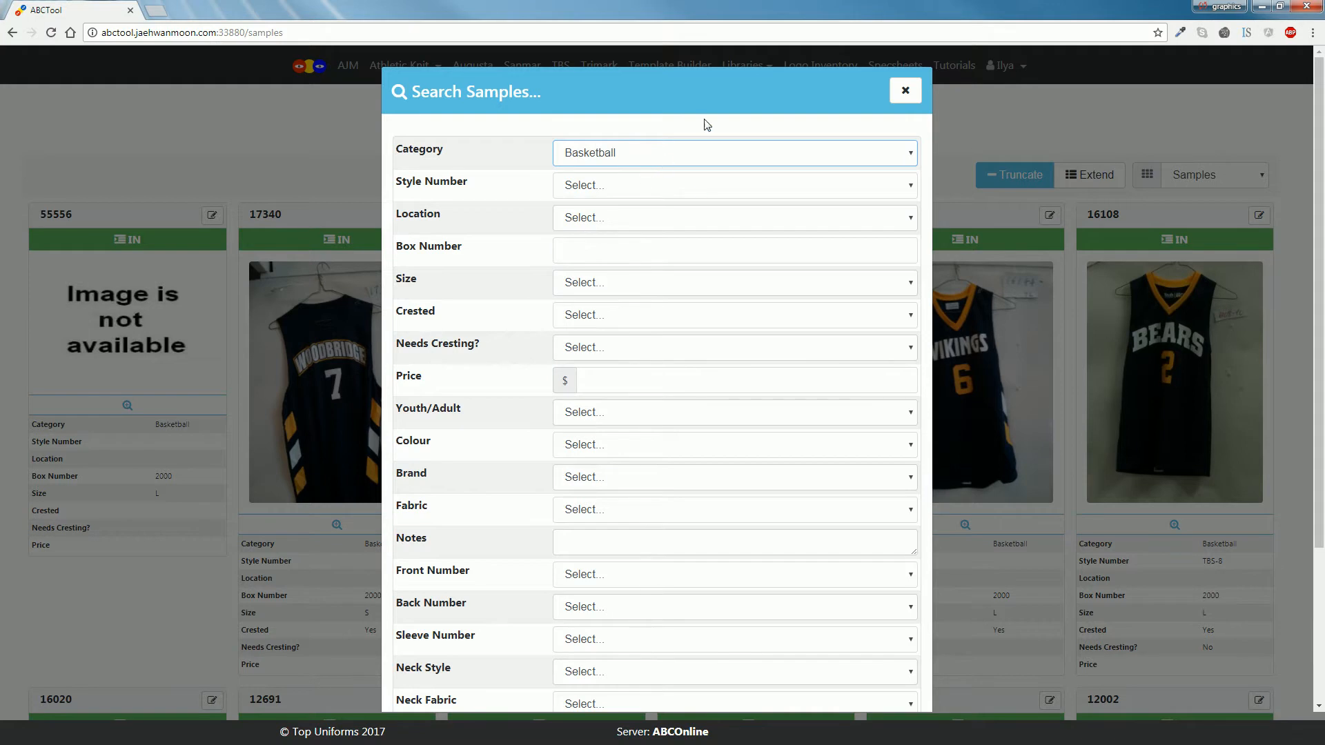
left_click(602, 318)
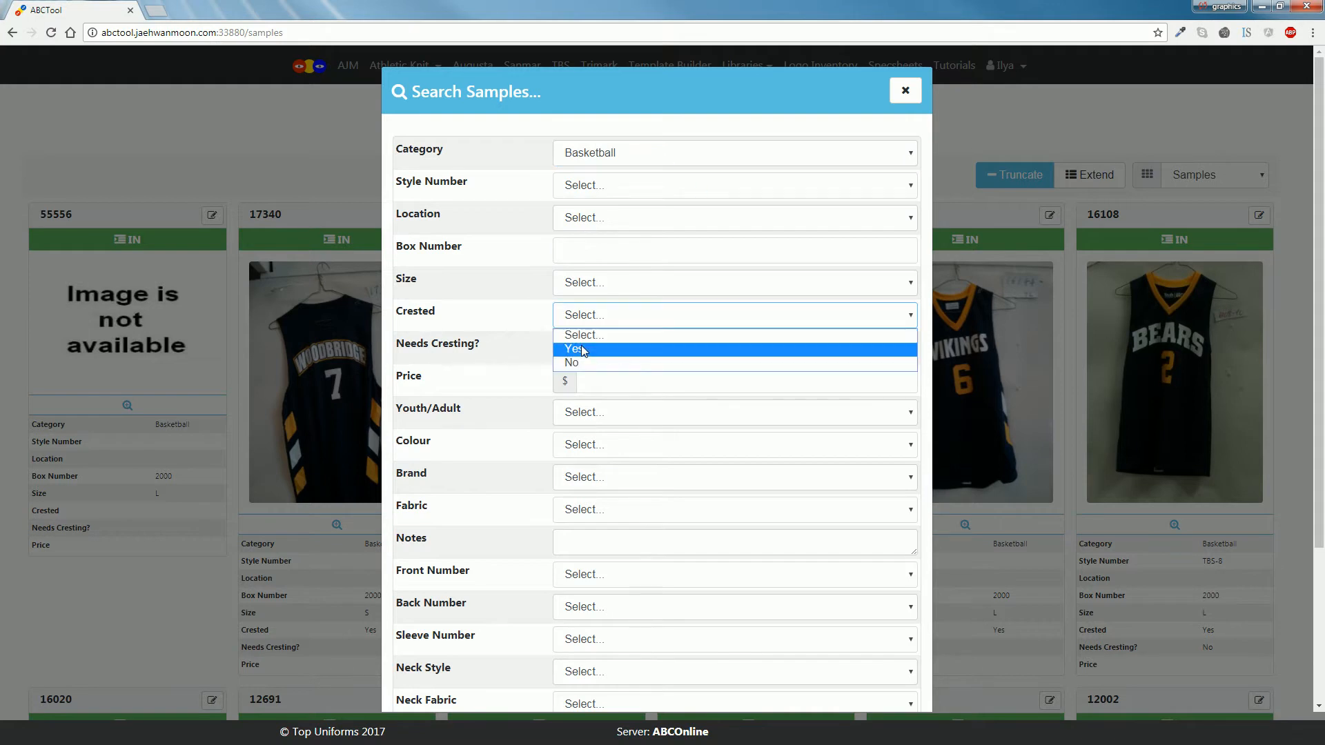
left_click(580, 348)
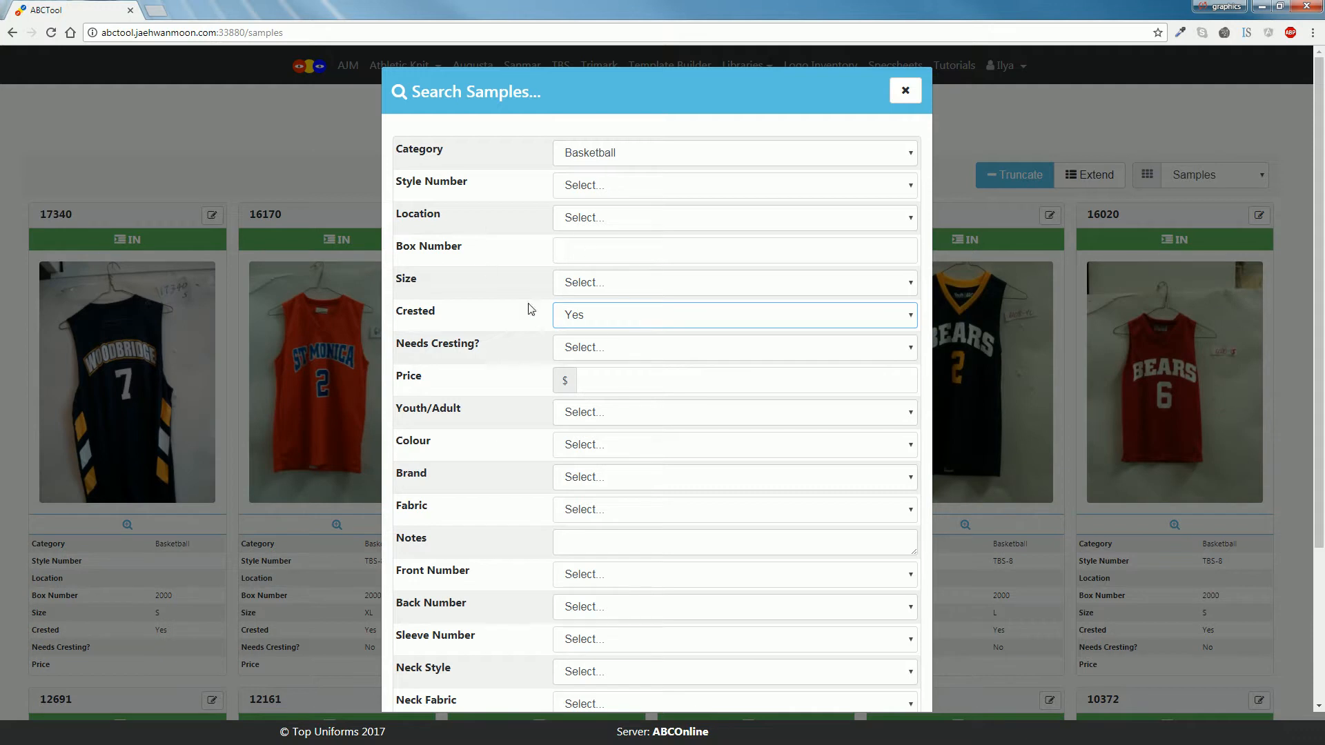
left_click(305, 109)
scroll(459, 180, "down", 10)
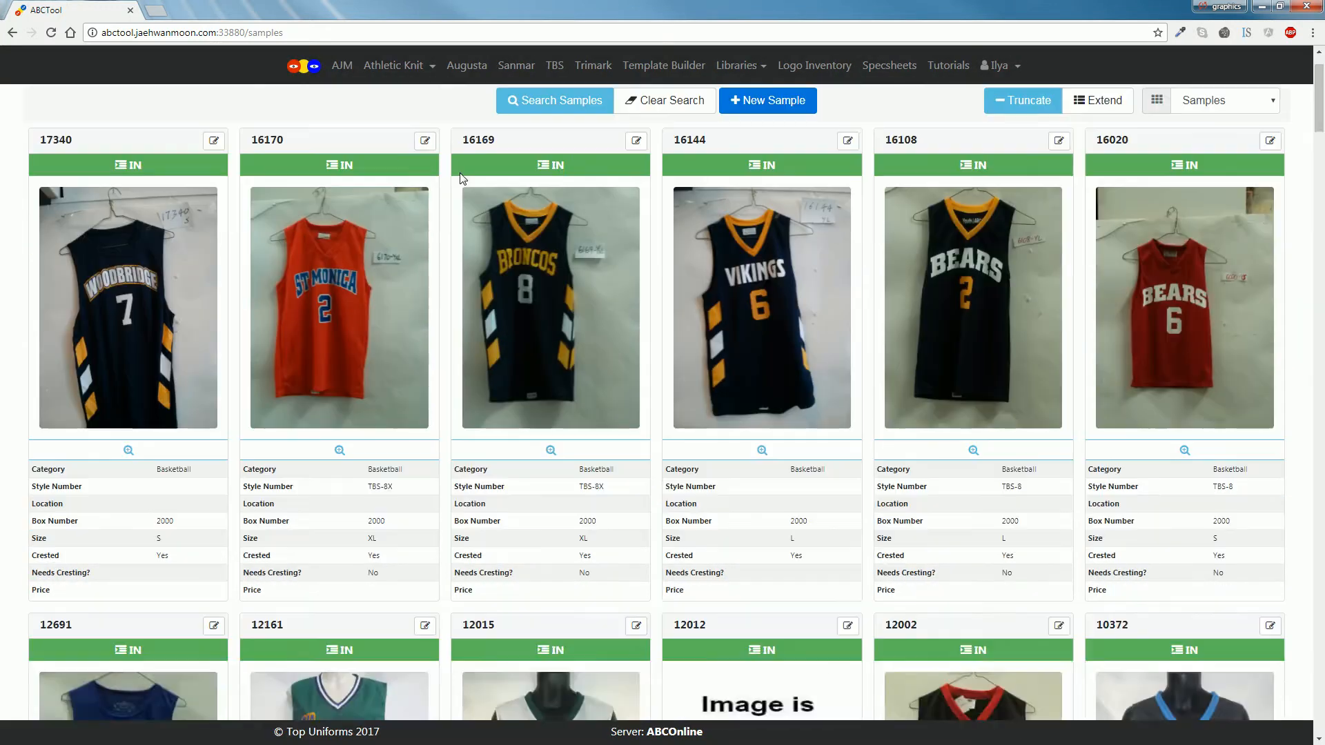
- Check the Crested values of the filtered Basketball samples and clear the search
scroll(459, 179, "down", 5)
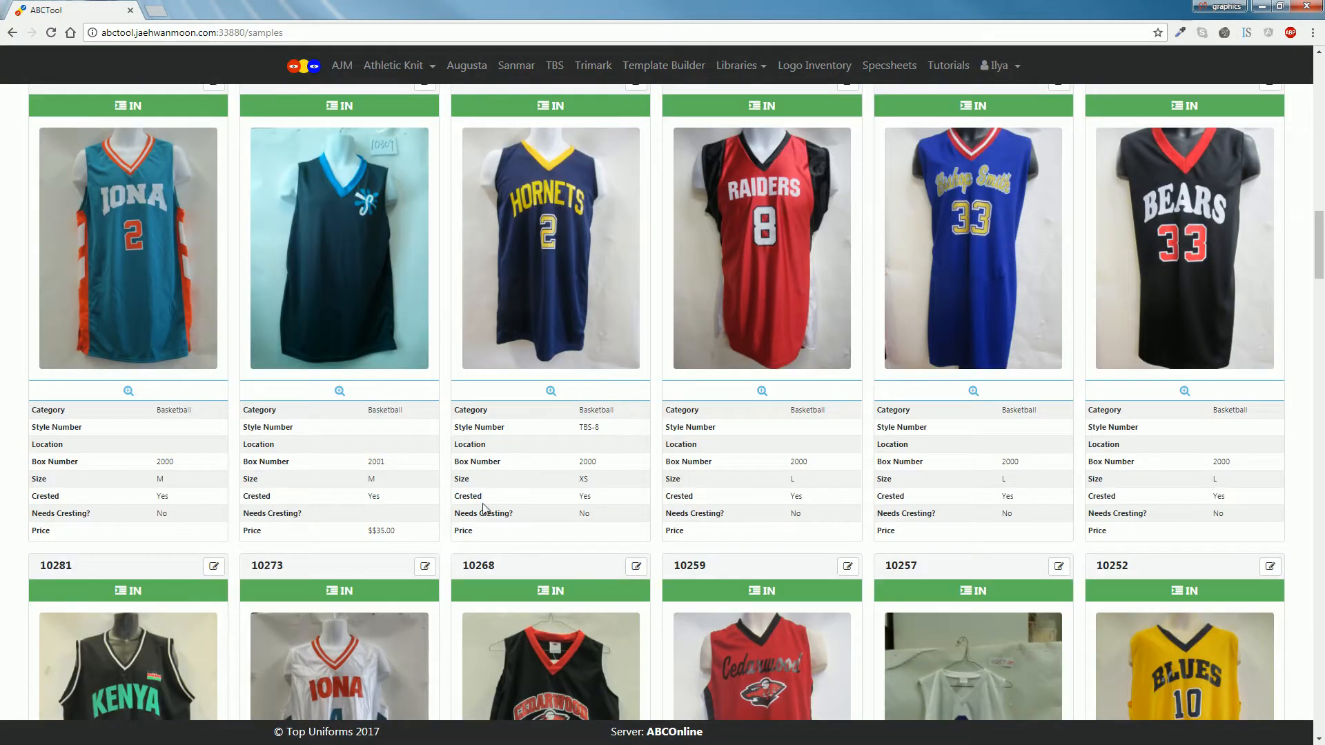
double_click(583, 495)
scroll(605, 470, "up", 15)
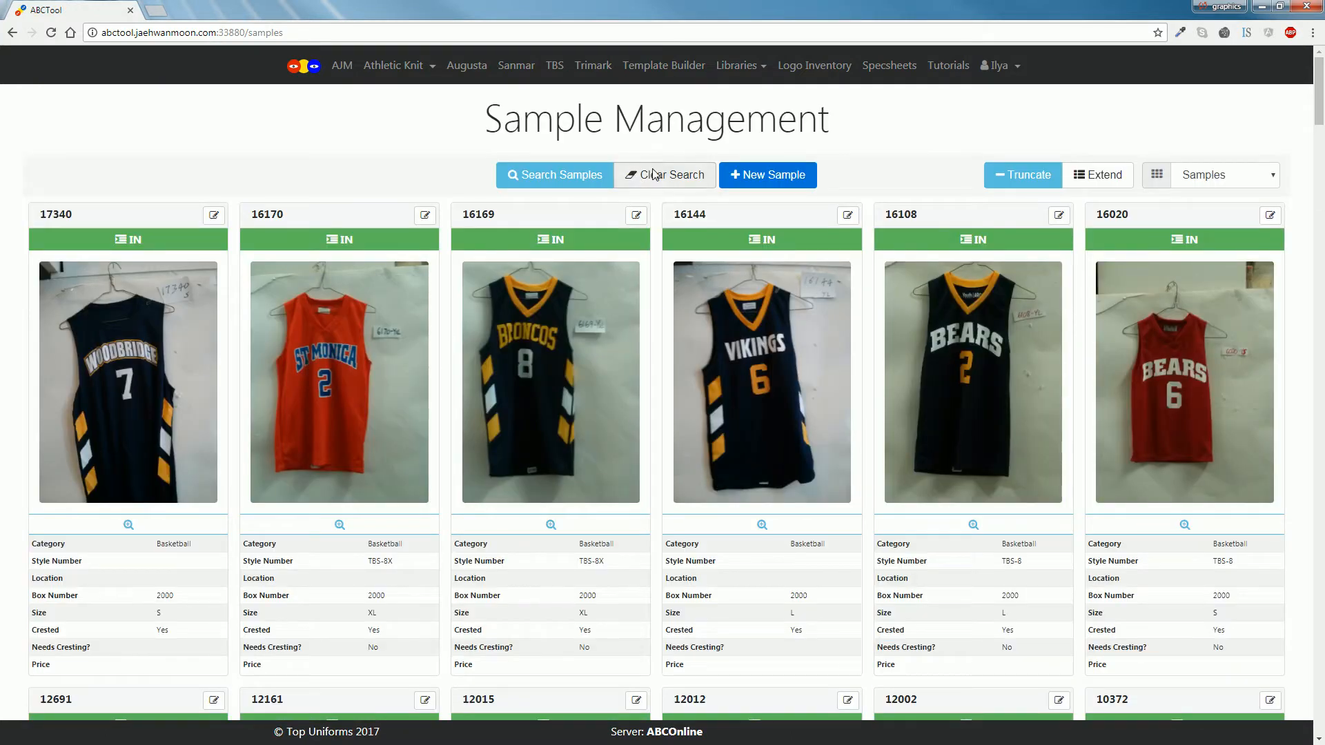
left_click(655, 174)
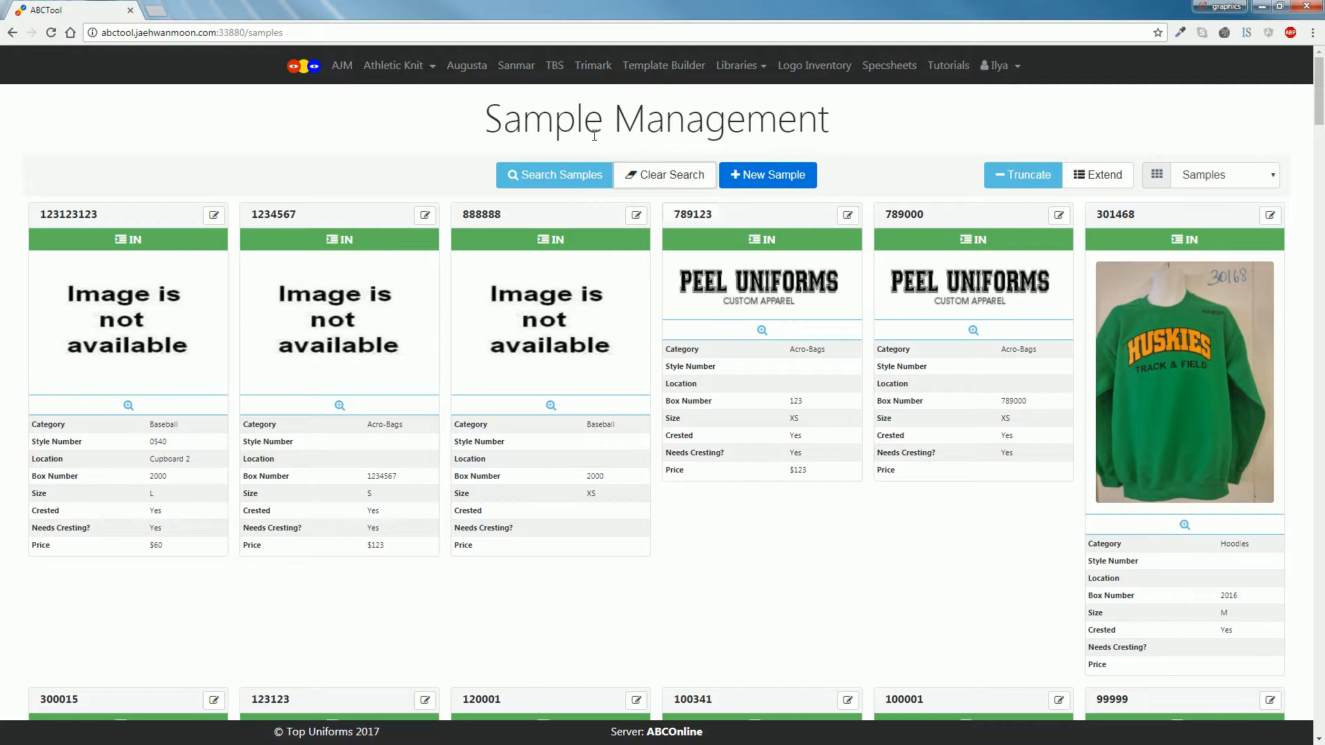
- Open the sample search form, look through all its filter fields and close it
left_click(576, 174)
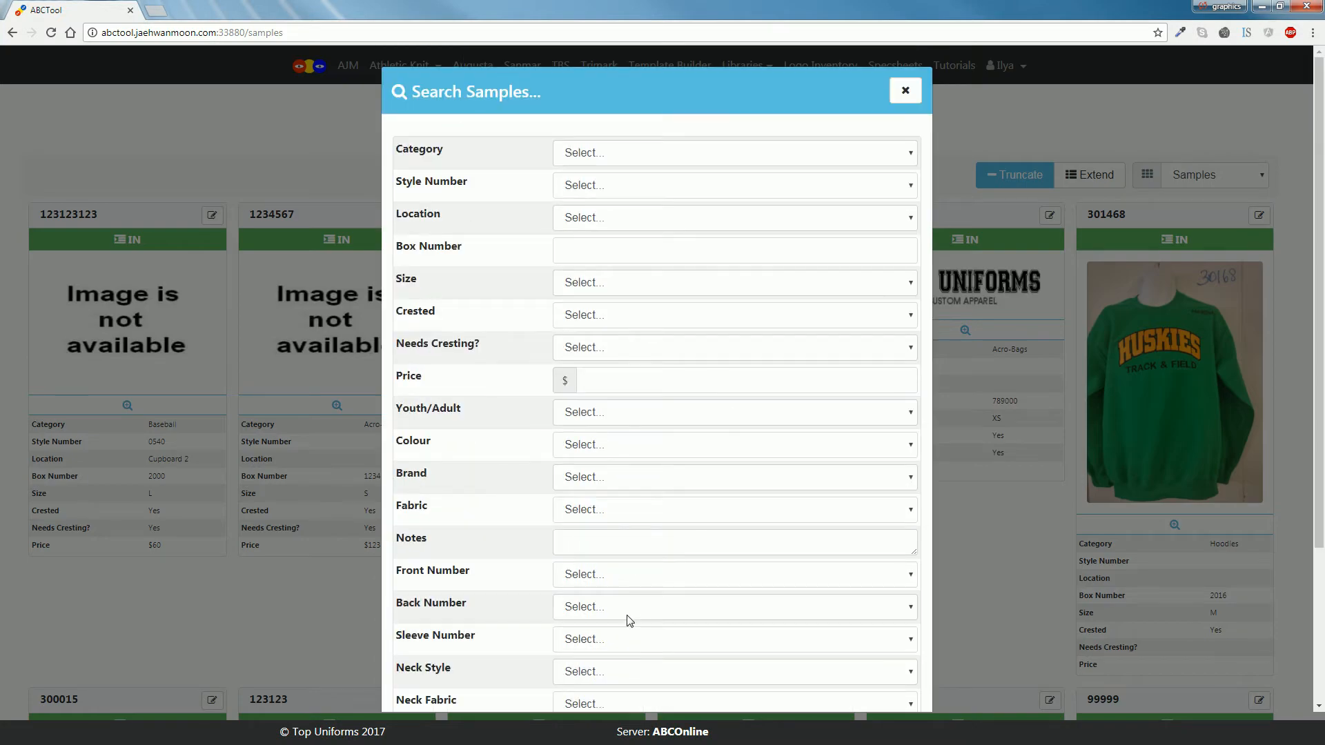
scroll(442, 371, "down", 3)
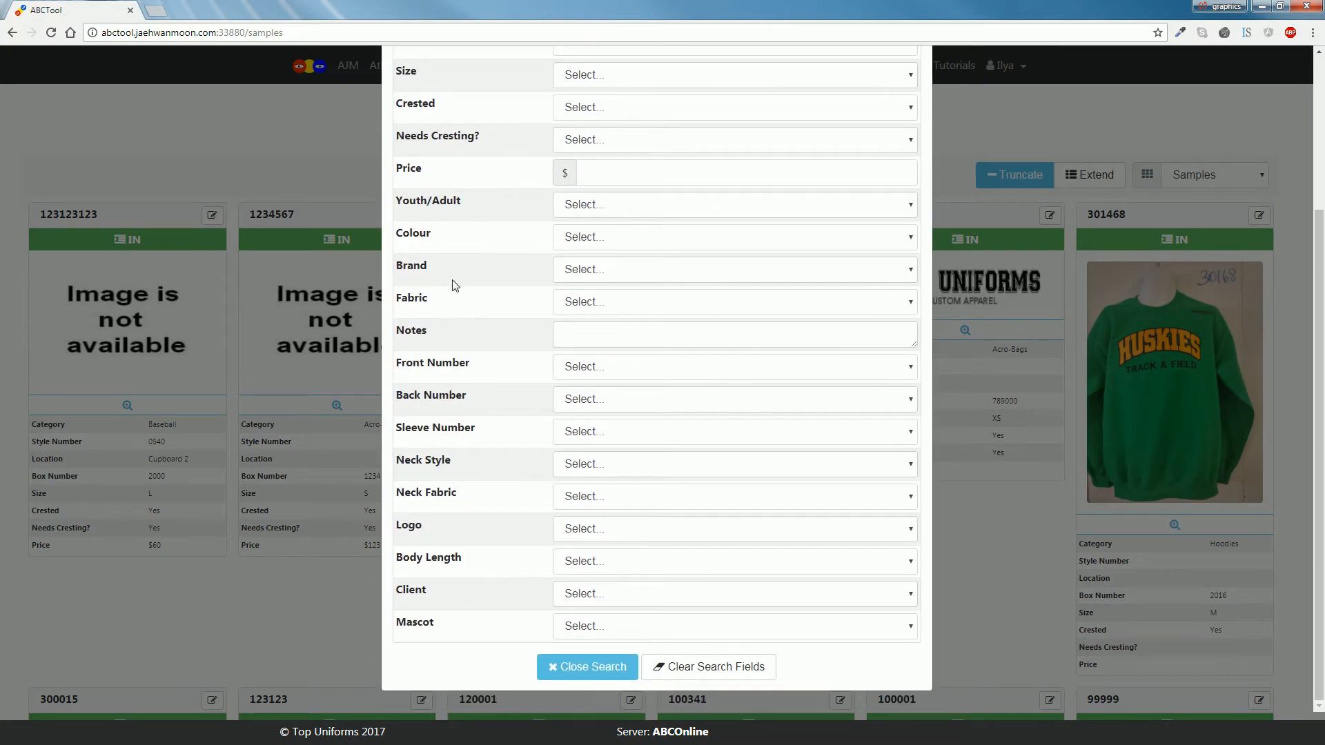
scroll(512, 632, "up", 3)
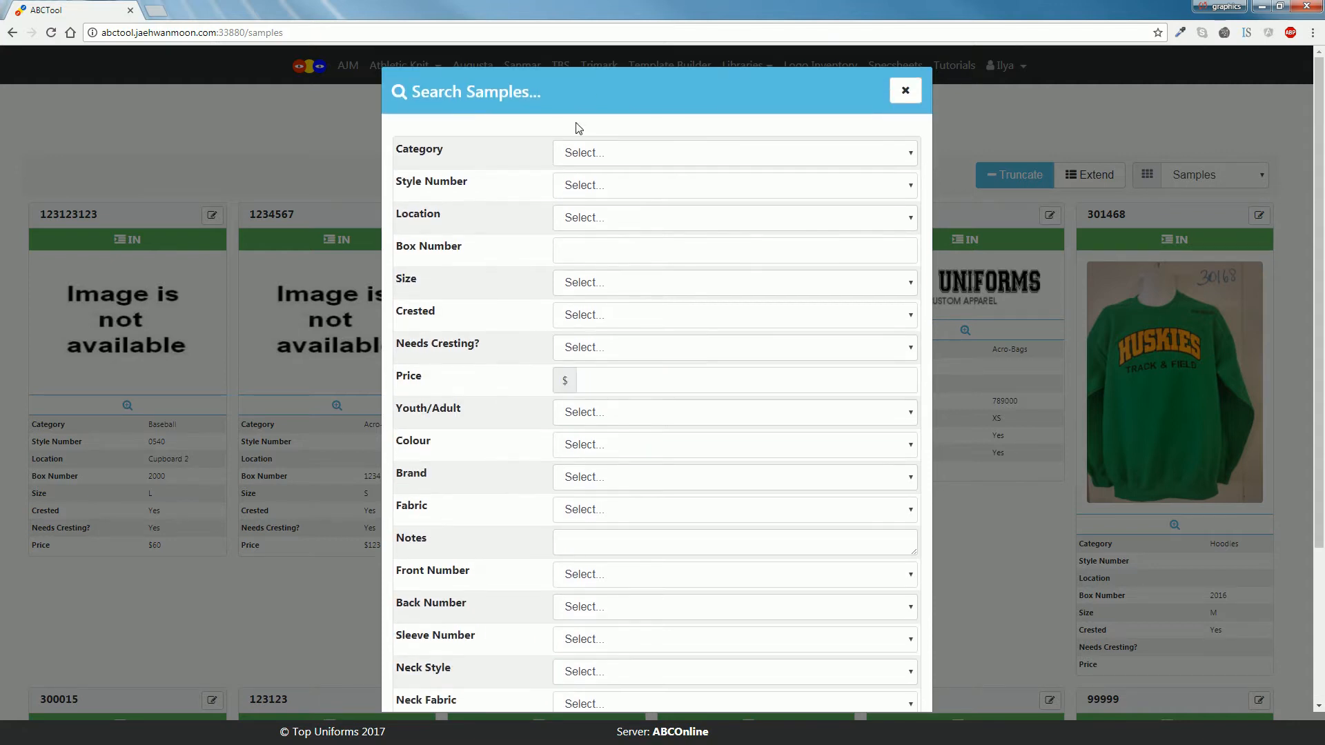
left_click_drag(394, 82, 578, 115)
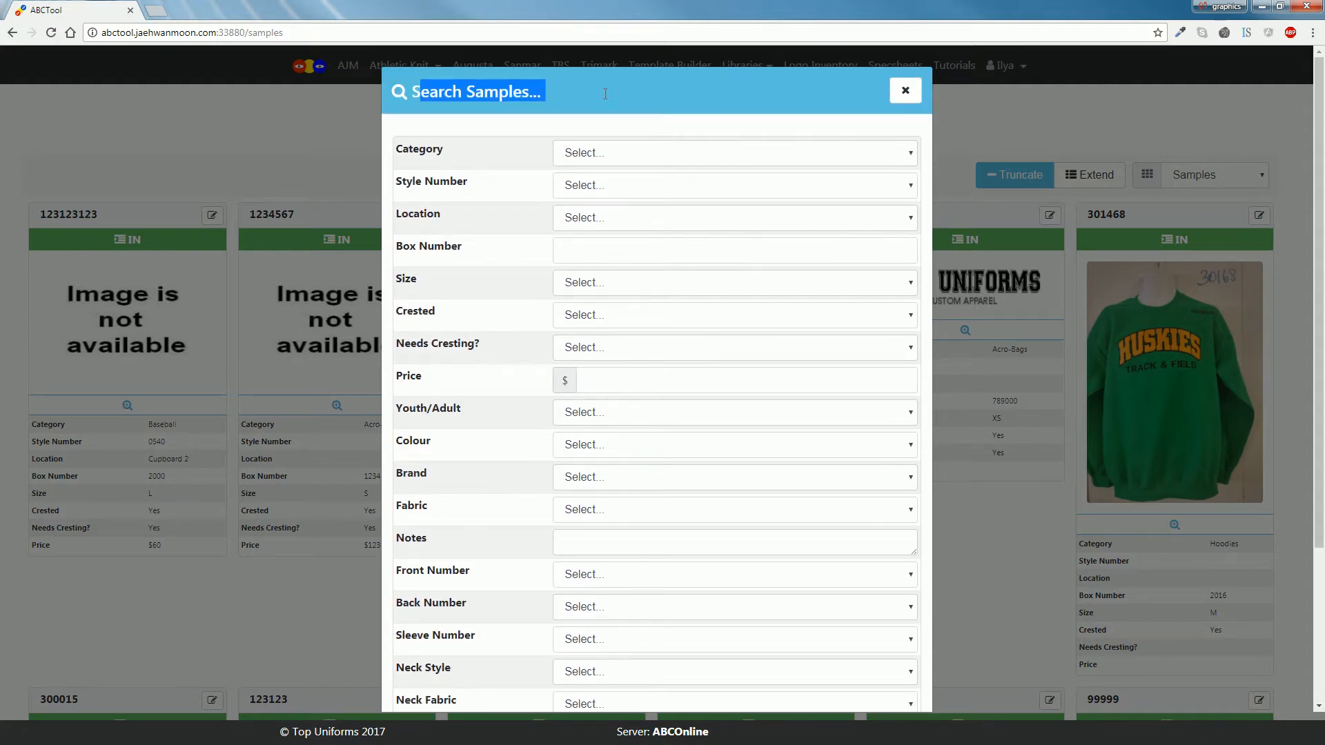
left_click(658, 142)
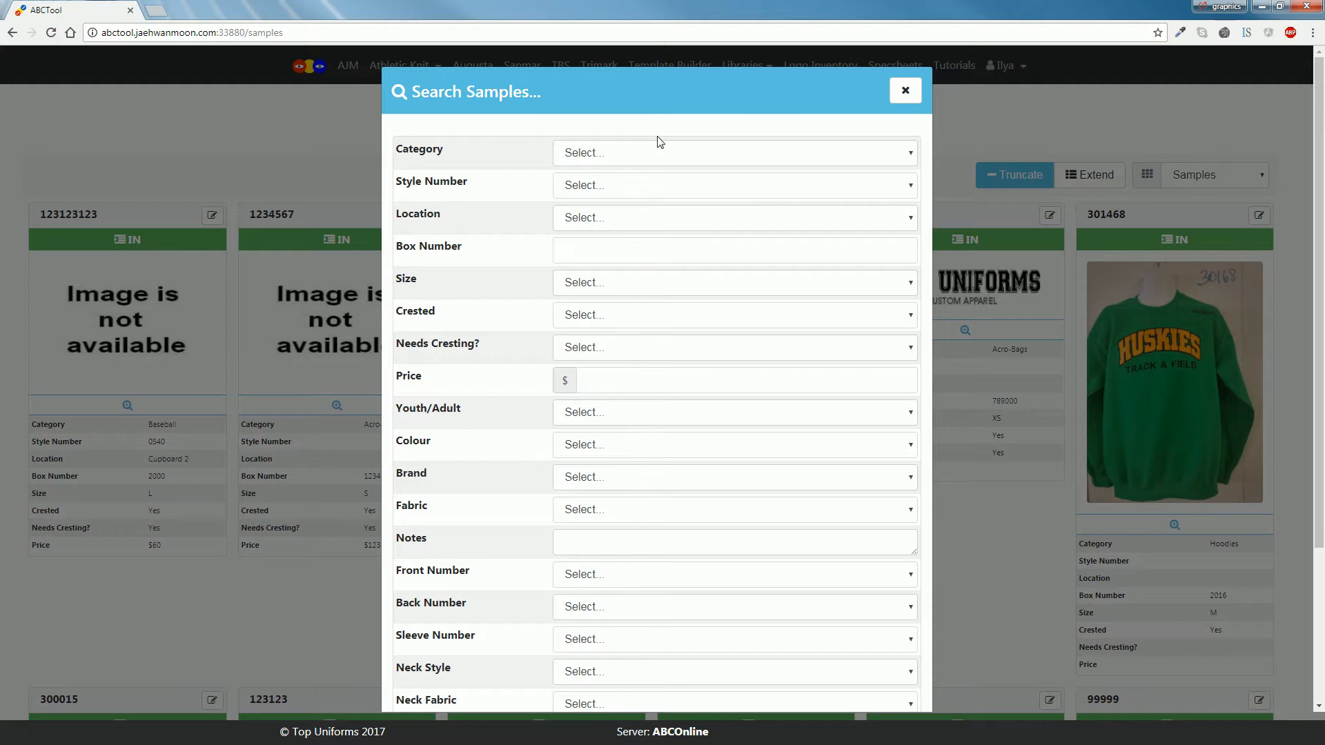
key("Escape")
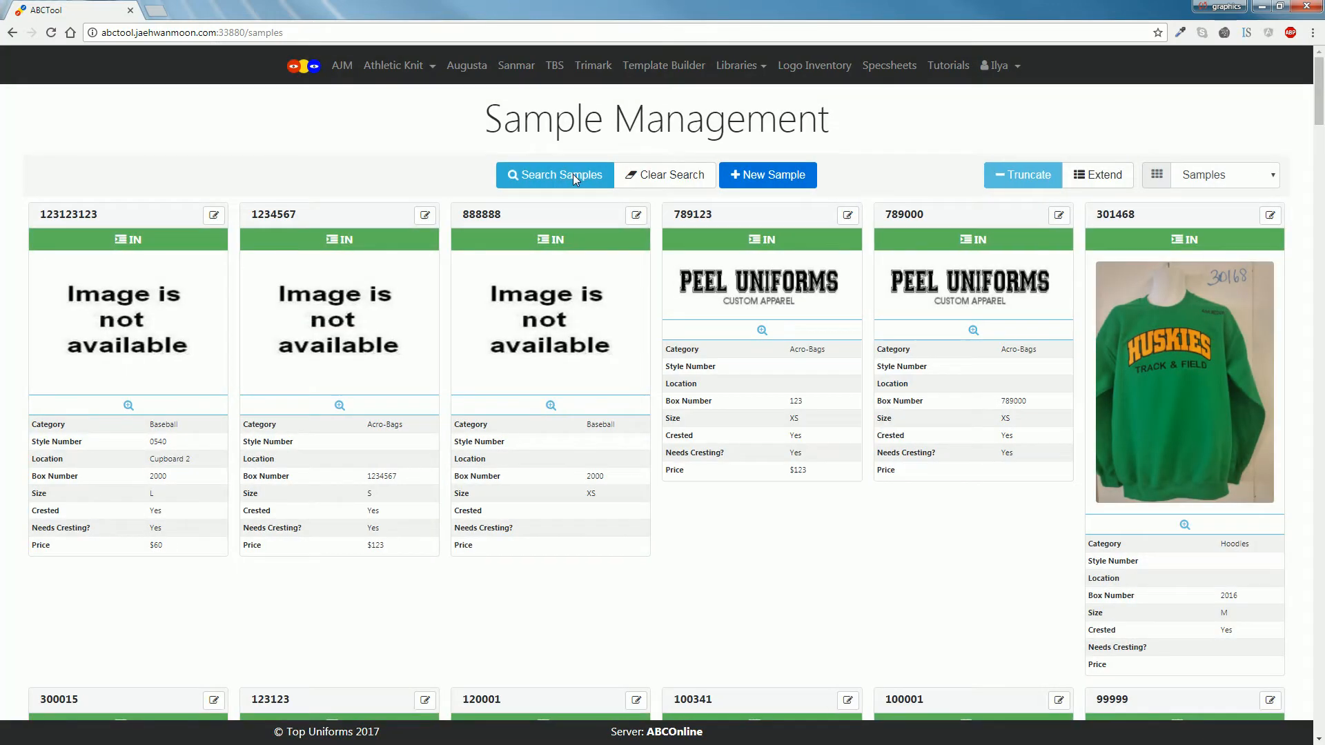
- Reopen the sample search form and close it from the end of its field list without setting any filter
left_click(573, 176)
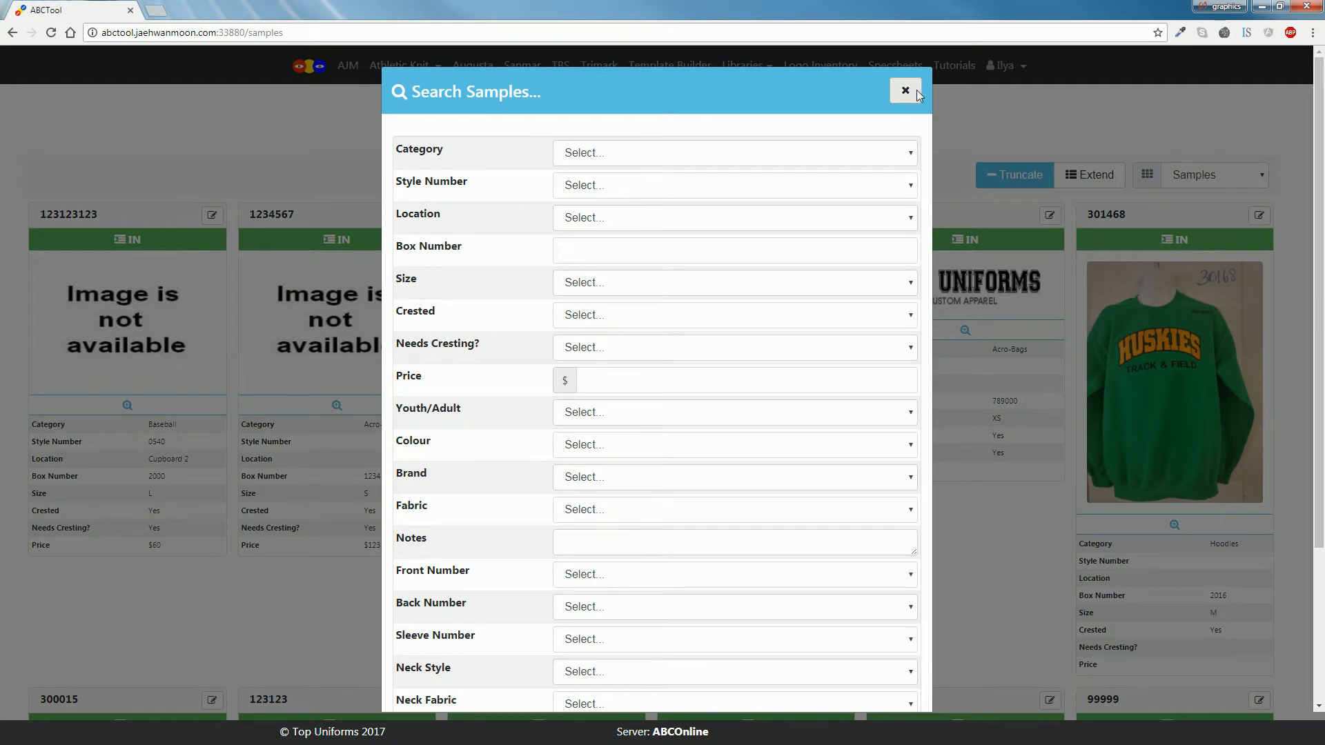
scroll(822, 154, "down", 3)
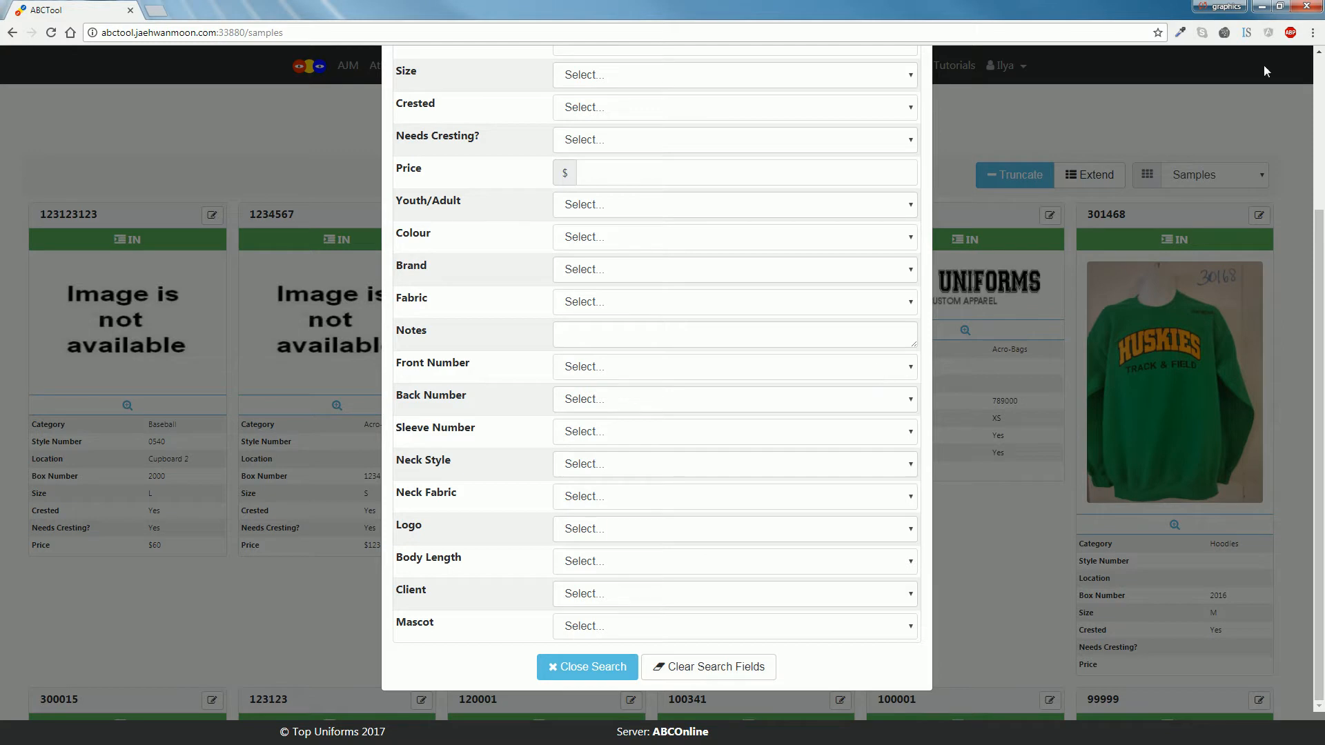
left_click(592, 667)
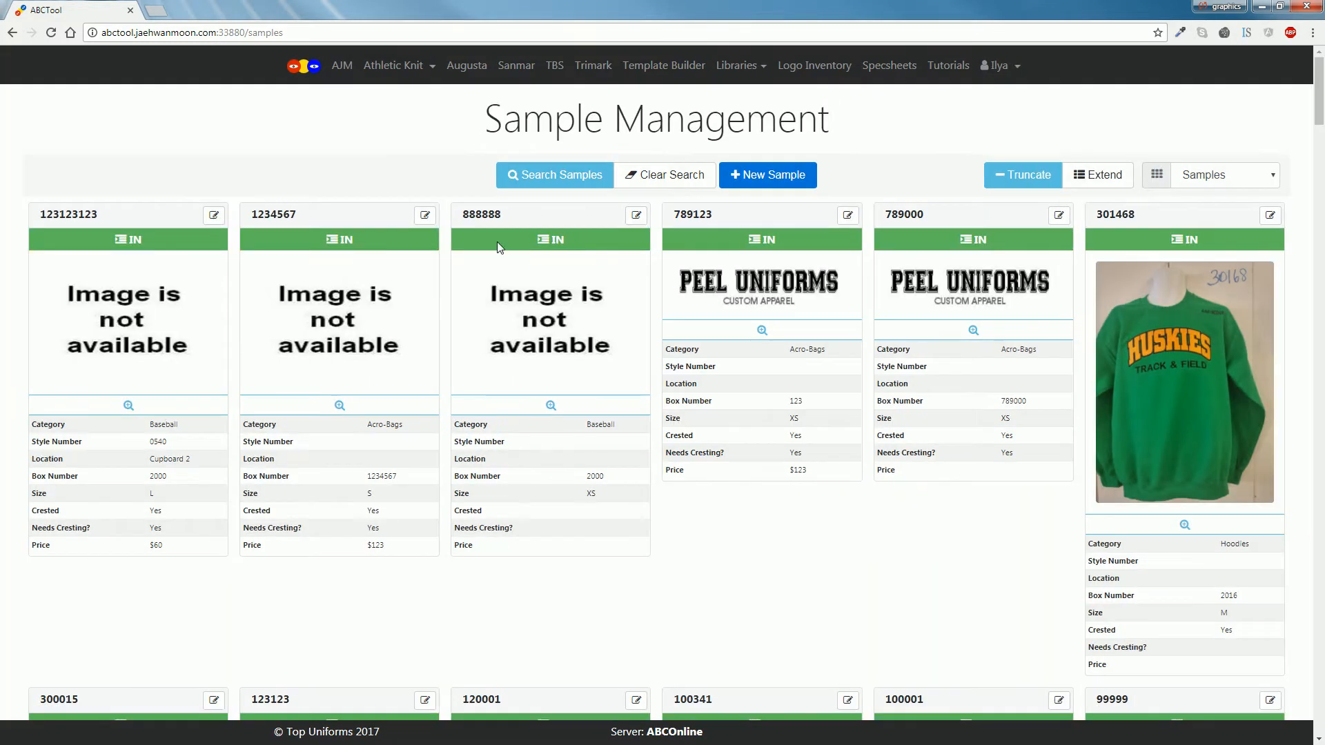
- Add a new sample and review its number, image and blank detail fields
left_click(757, 177)
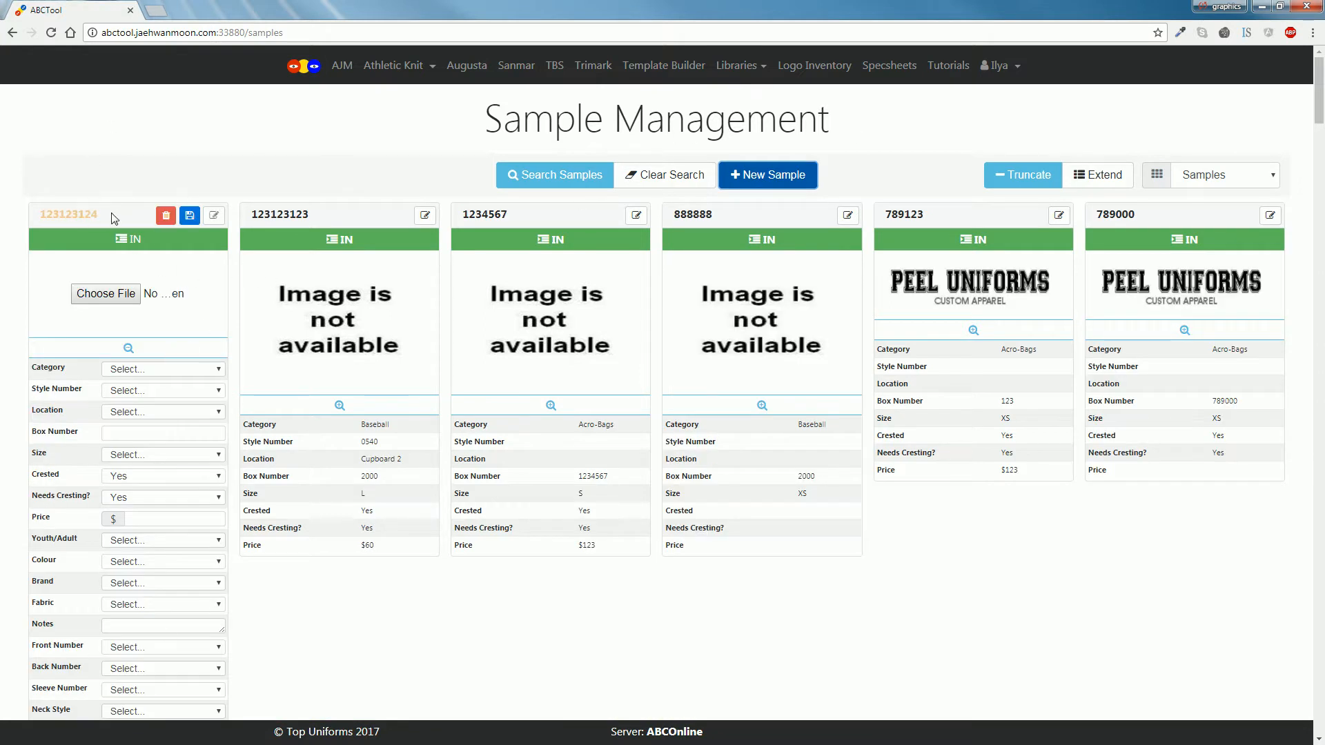
double_click(80, 218)
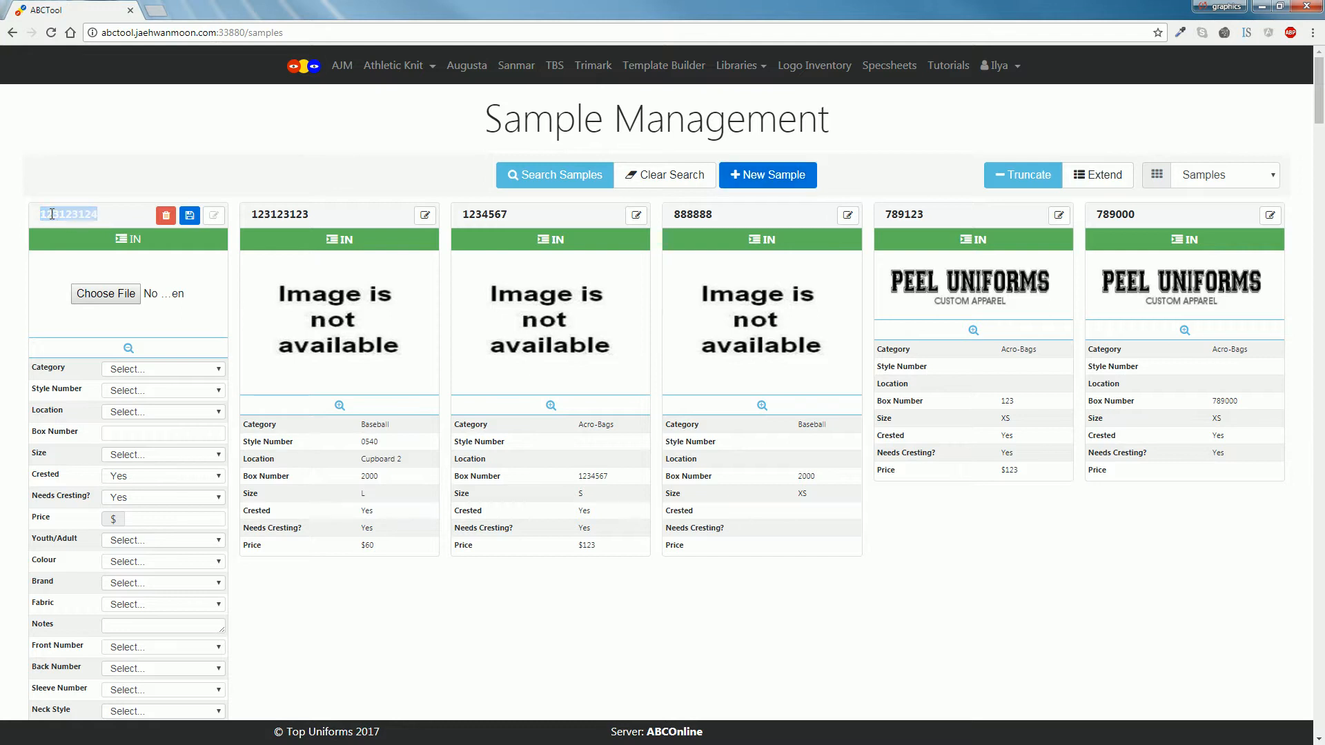
scroll(126, 214, "down", 2)
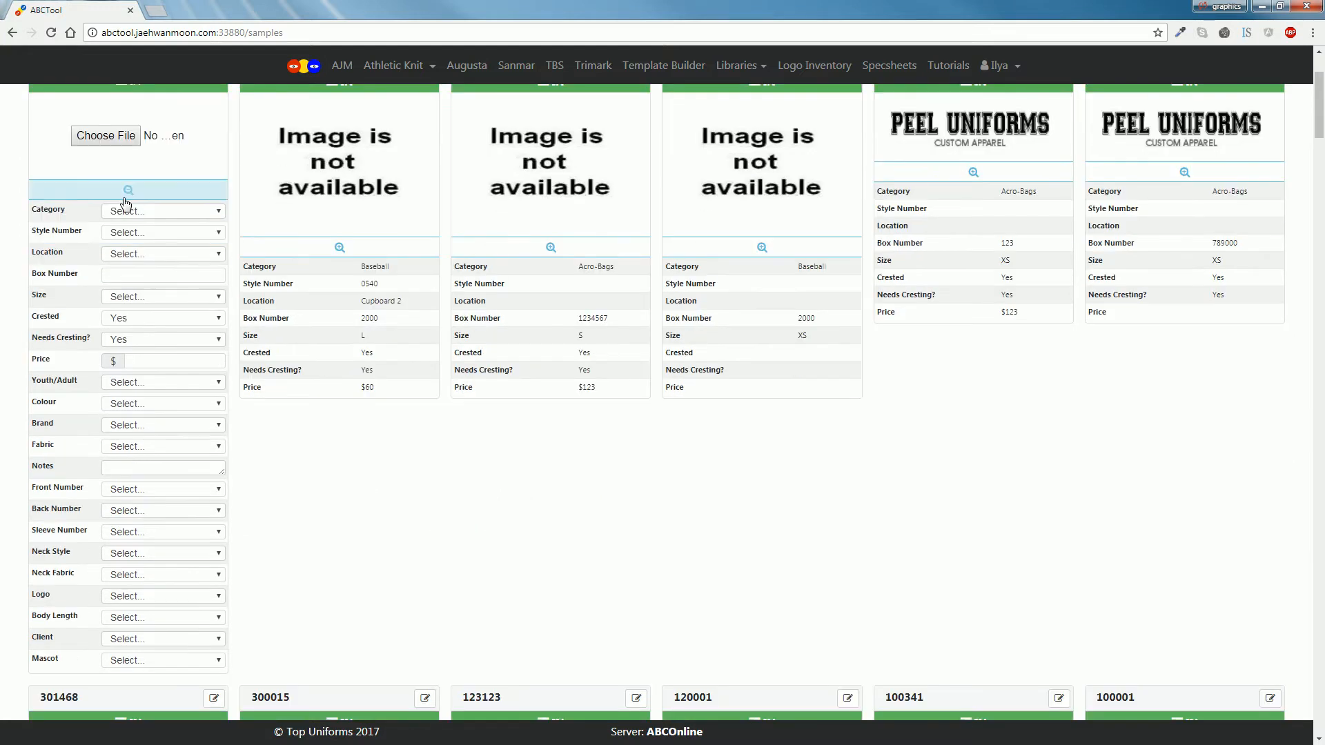
scroll(126, 214, "up", 1)
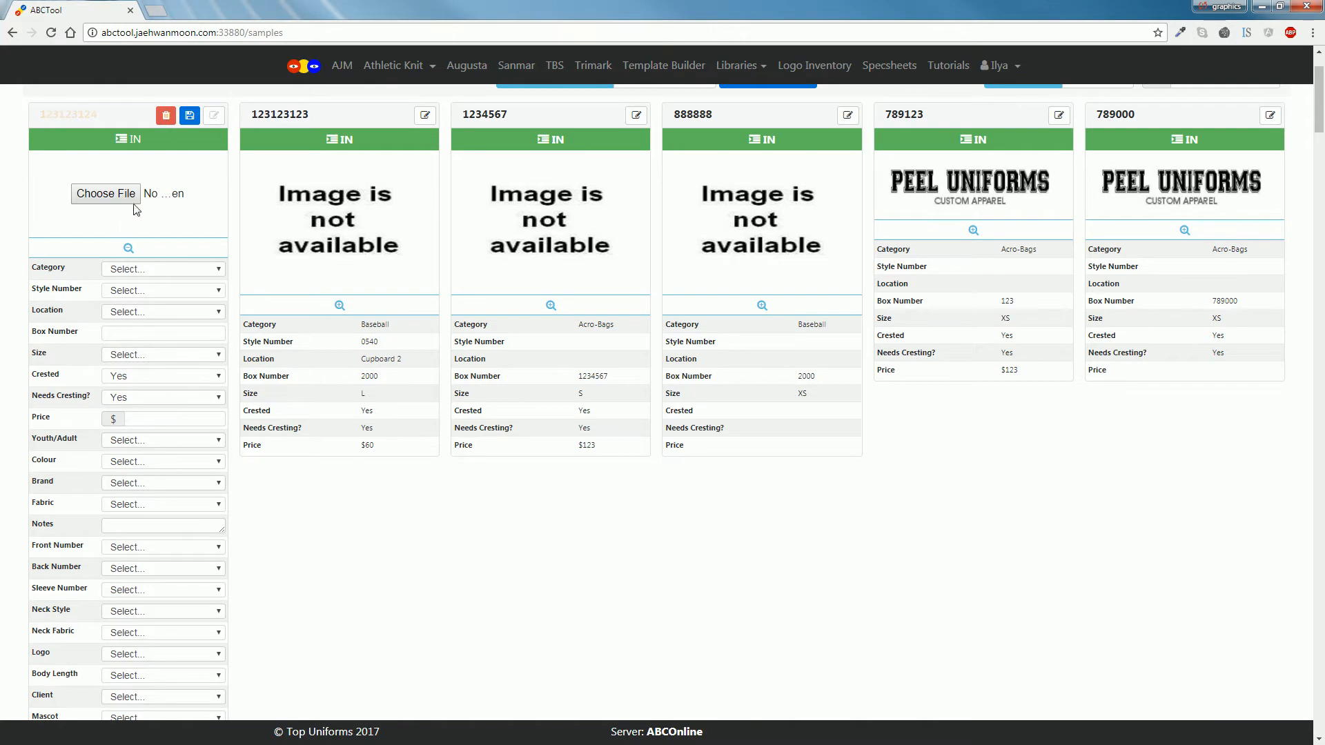
- Add two more new samples beside the first draft and look over their blank forms
left_click(190, 119)
scroll(163, 152, "up", 2)
left_click(757, 175)
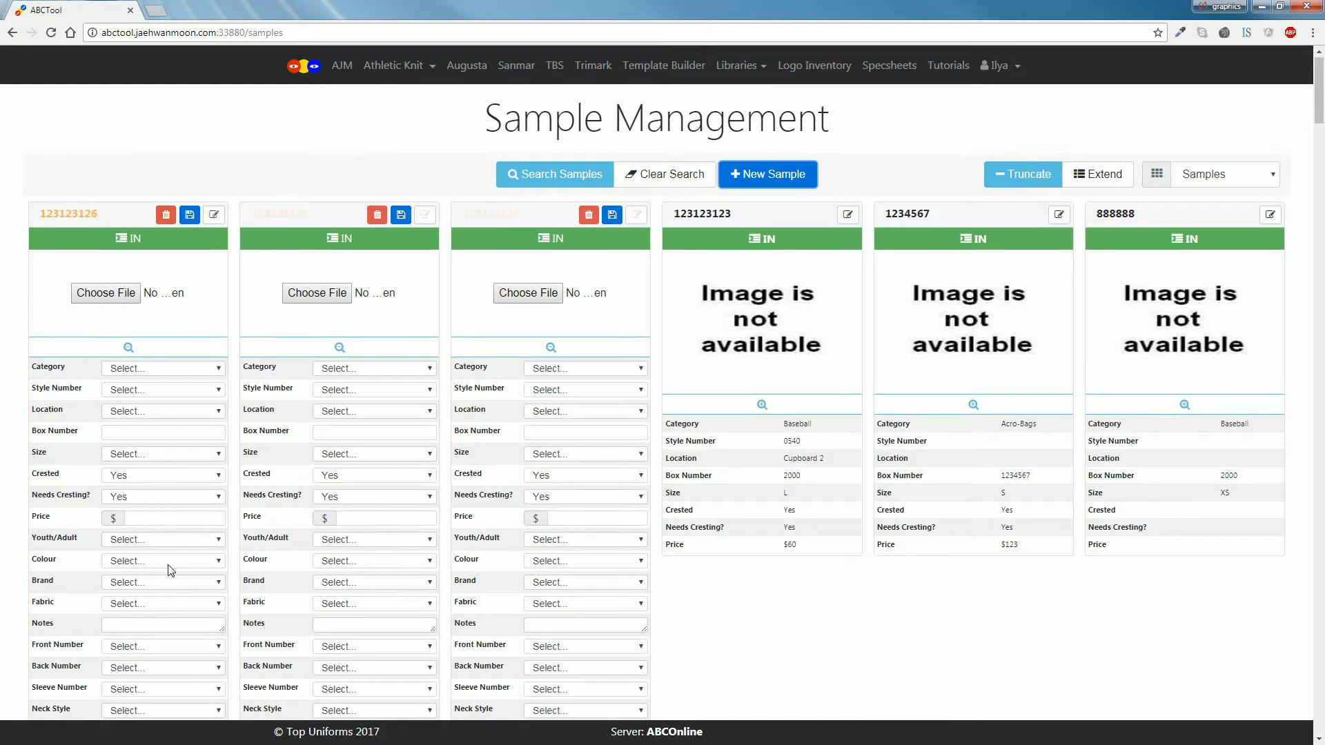
scroll(168, 436, "down", 5)
scroll(169, 259, "up", 3)
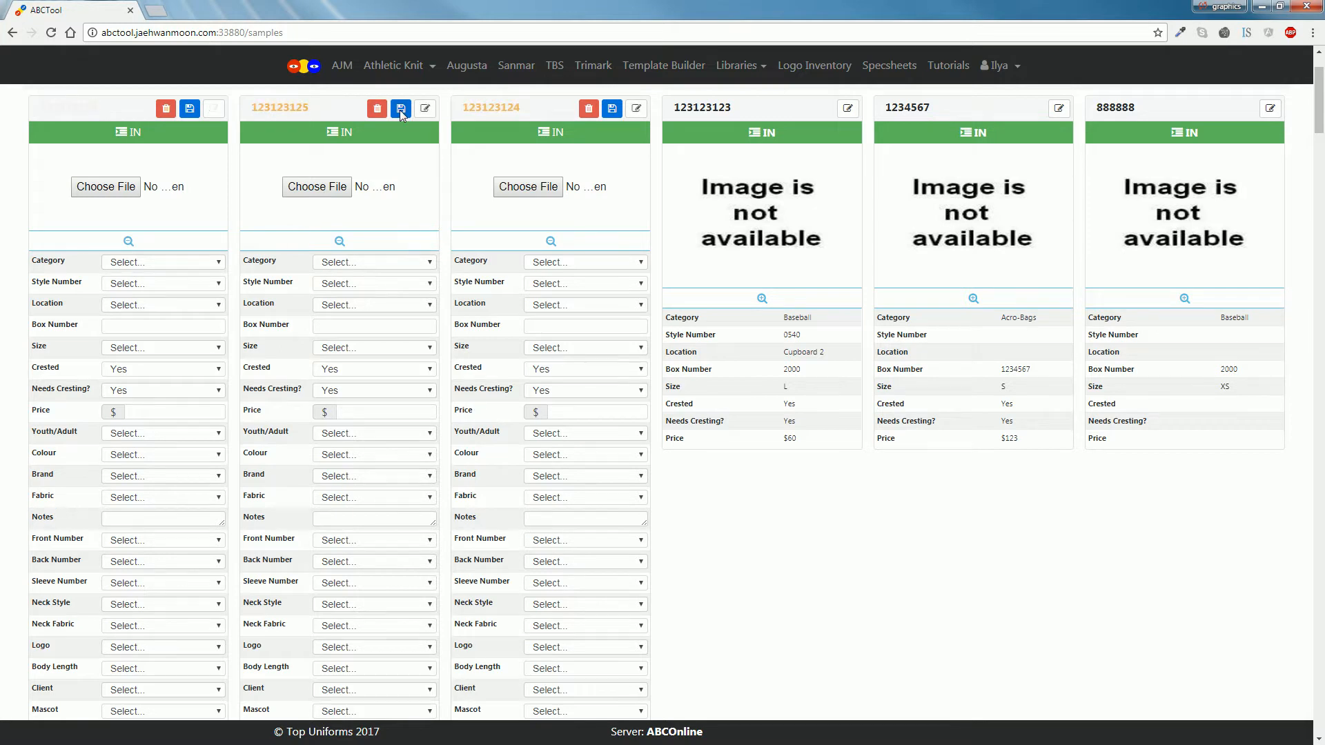
- Delete the three new draft samples, 123123124, 123123125 and 123123126
left_click(589, 108)
left_click(377, 108)
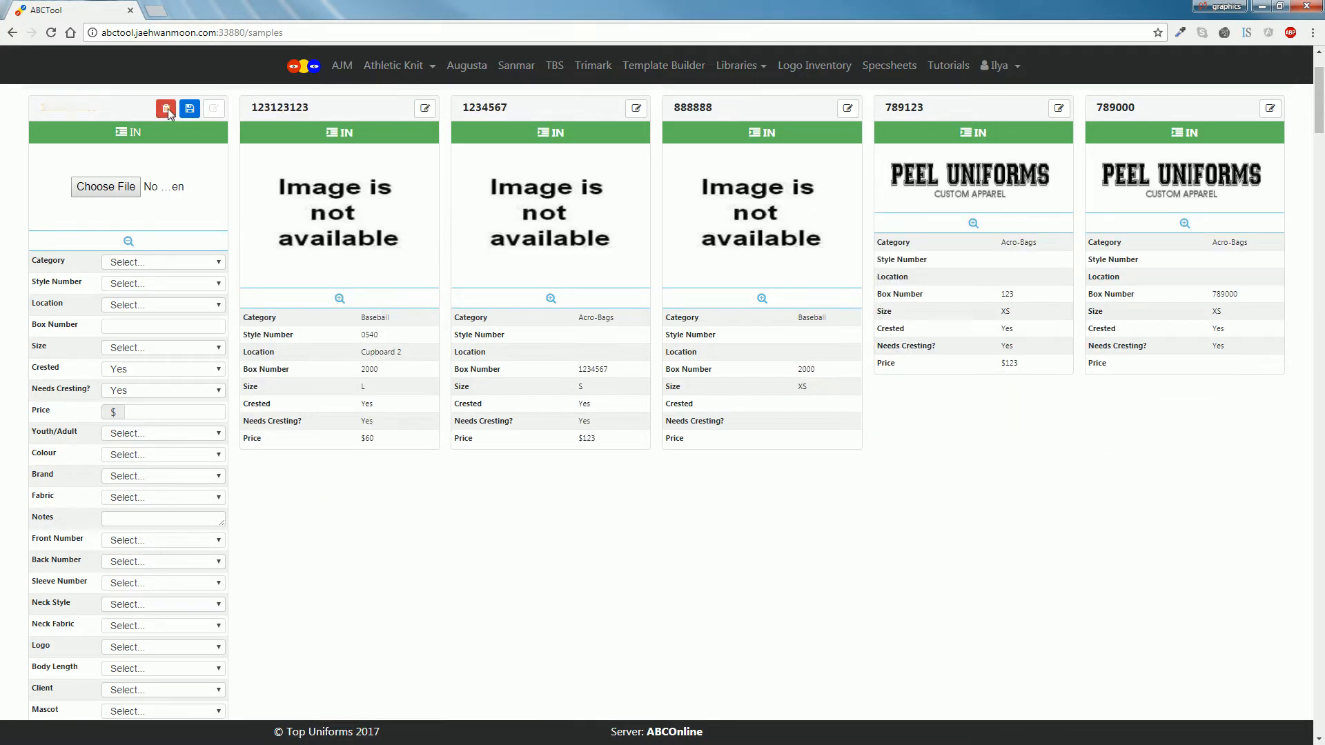
left_click(166, 108)
scroll(459, 333, "up", 2)
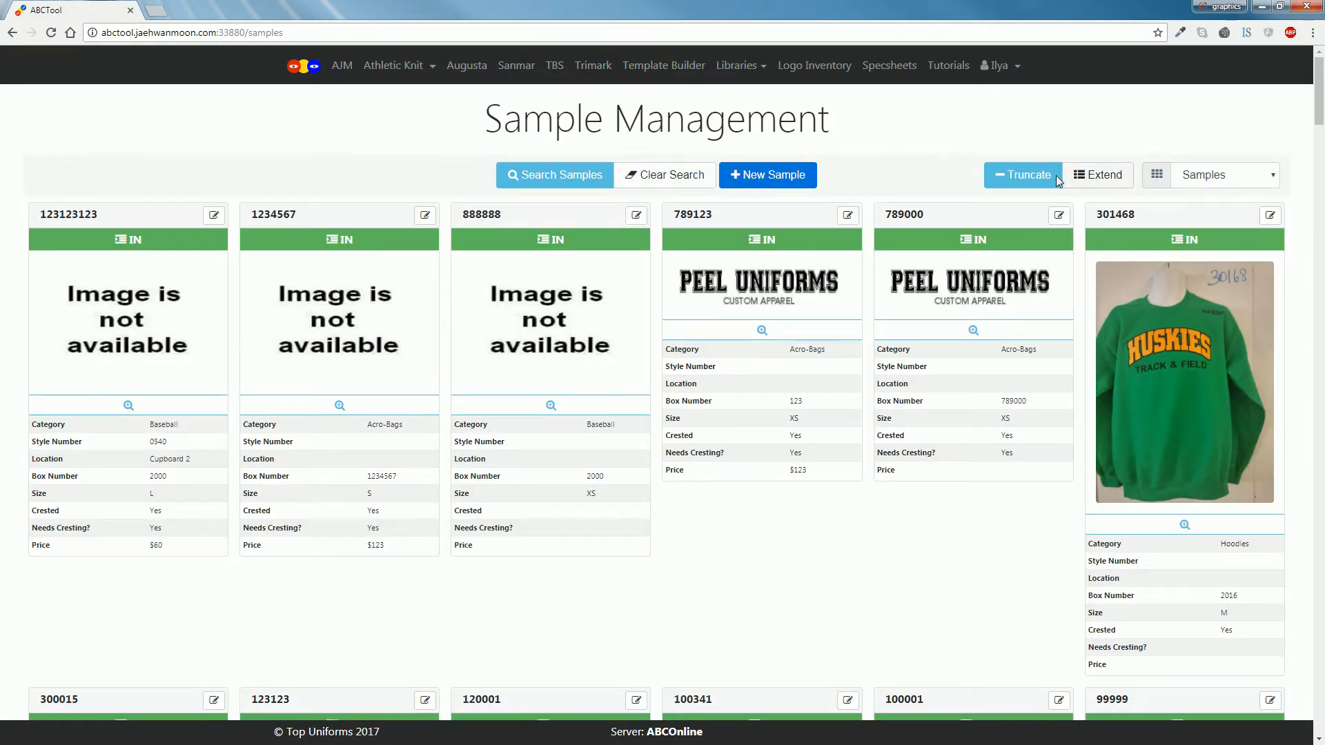
- Extend the sample cards and examine the full set of details shown for each sample
left_click(1098, 173)
scroll(890, 397, "down", 12)
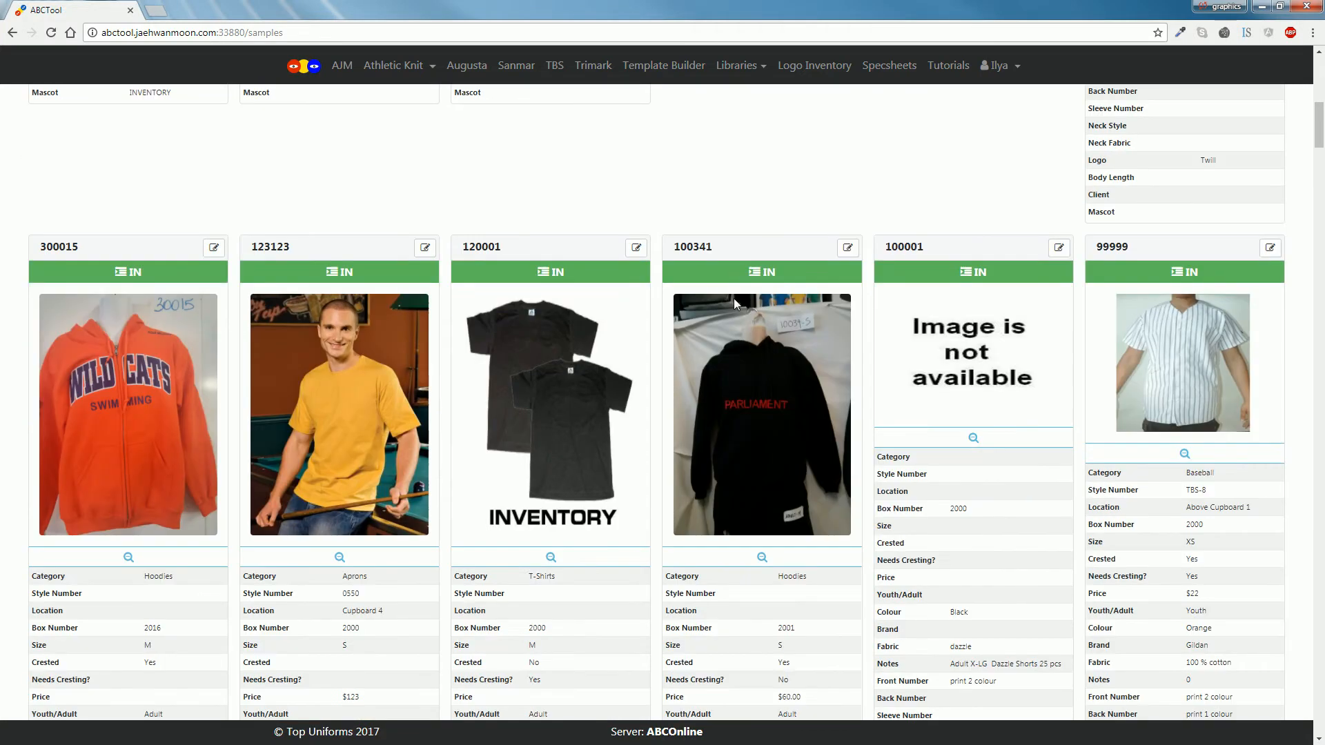
scroll(721, 460, "up", 15)
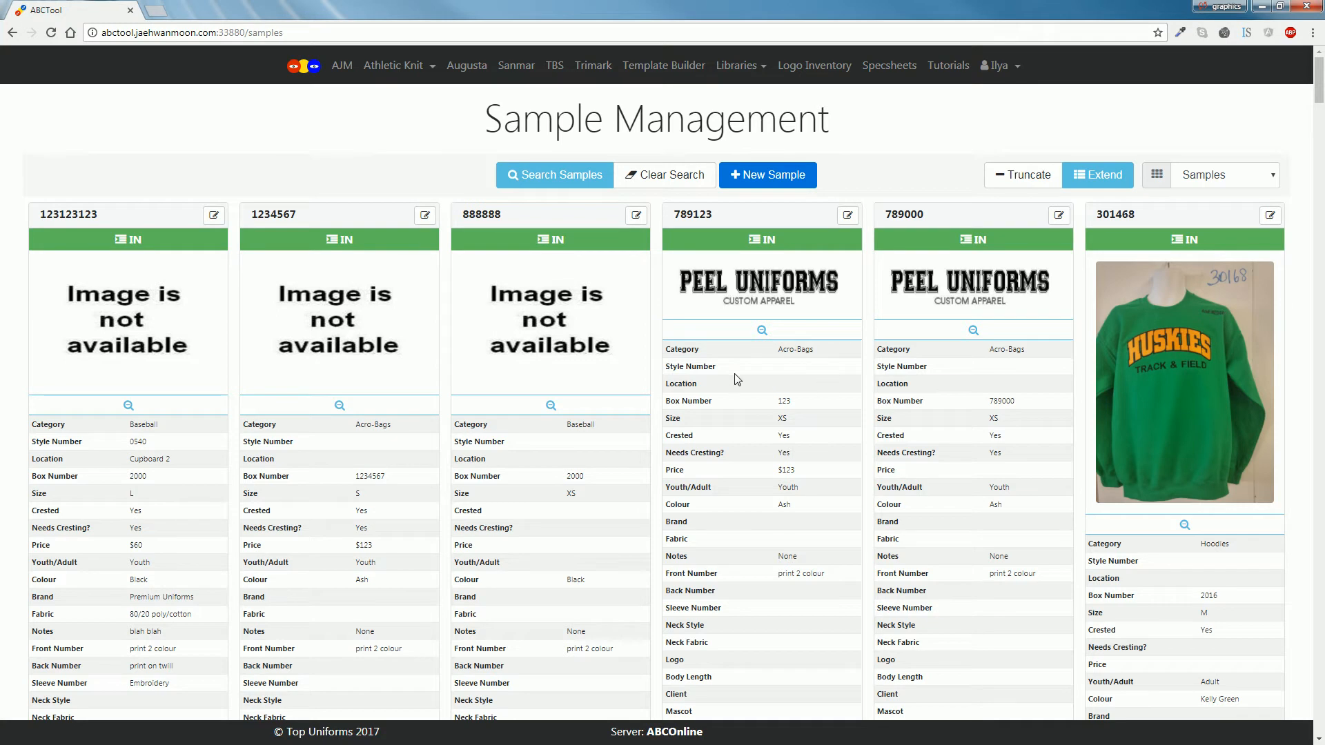
scroll(656, 386, "down", 2)
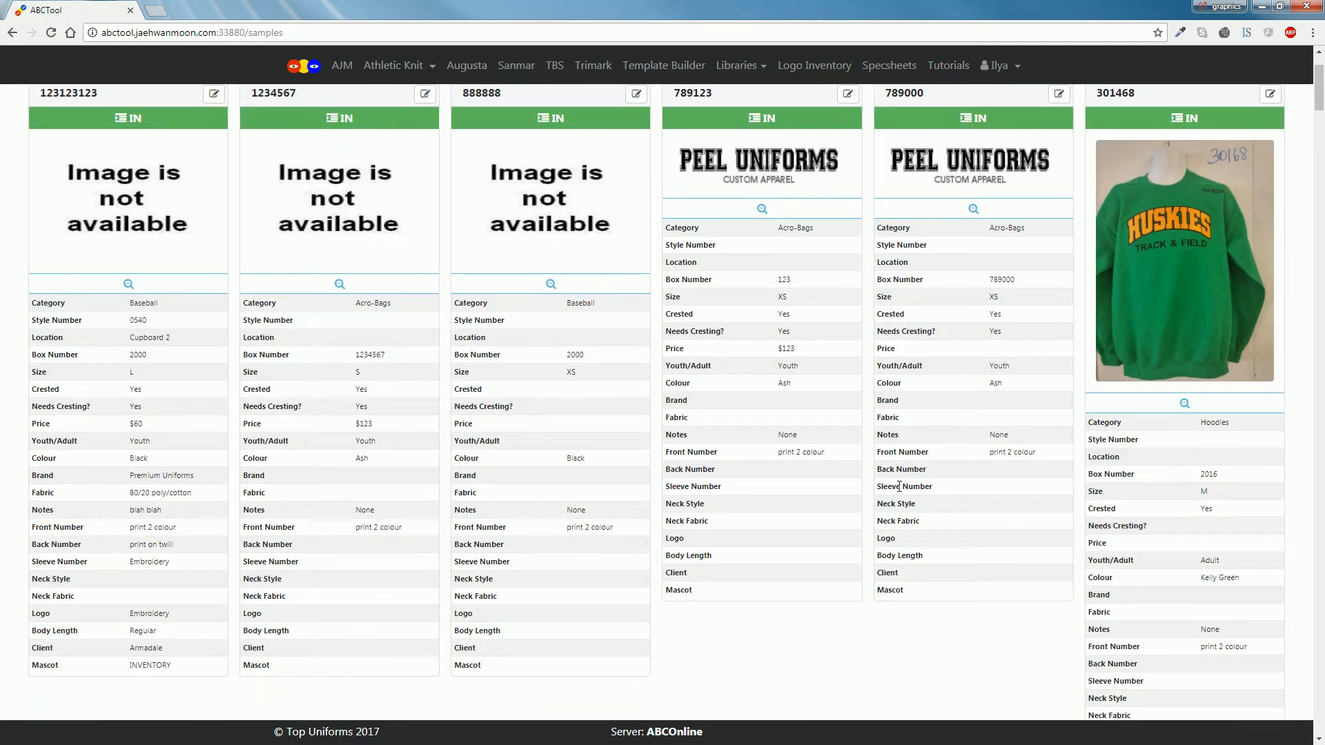
triple_click(681, 451)
left_click(428, 502)
scroll(606, 403, "up", 2)
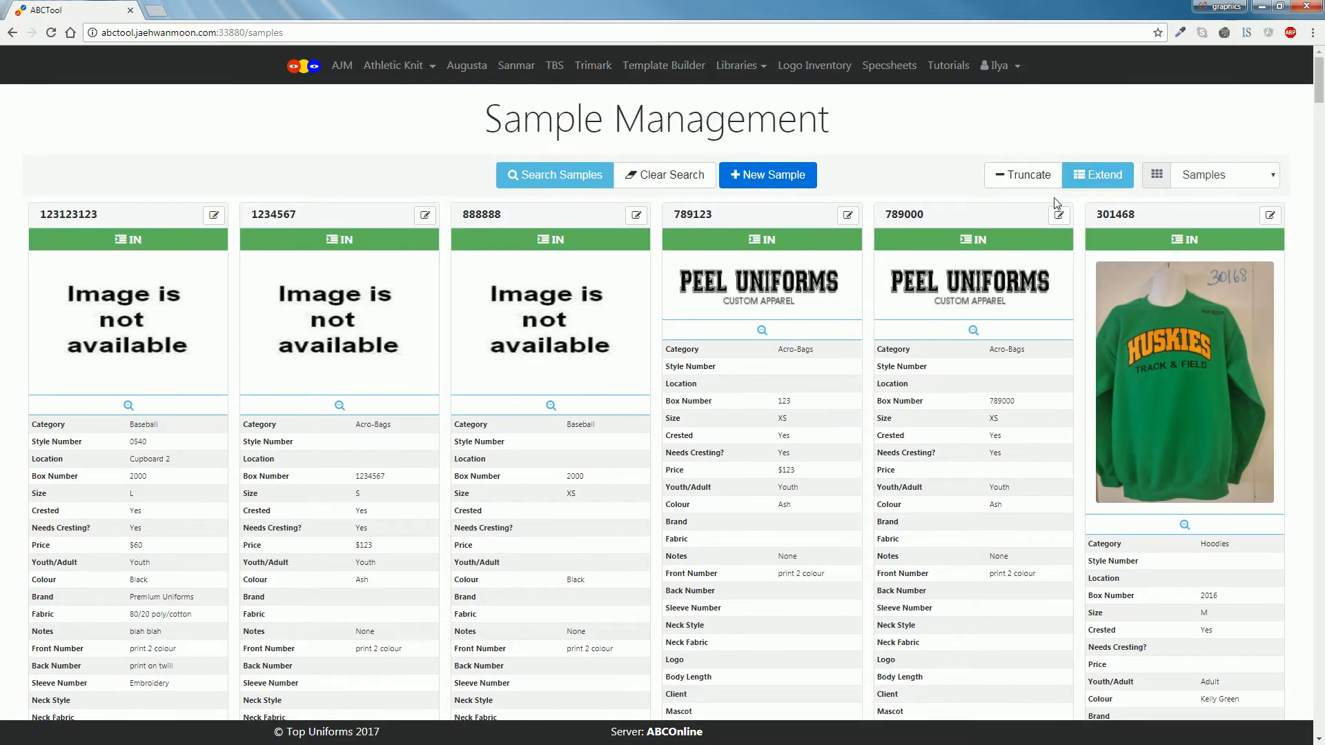
scroll(1063, 595, "down", 3)
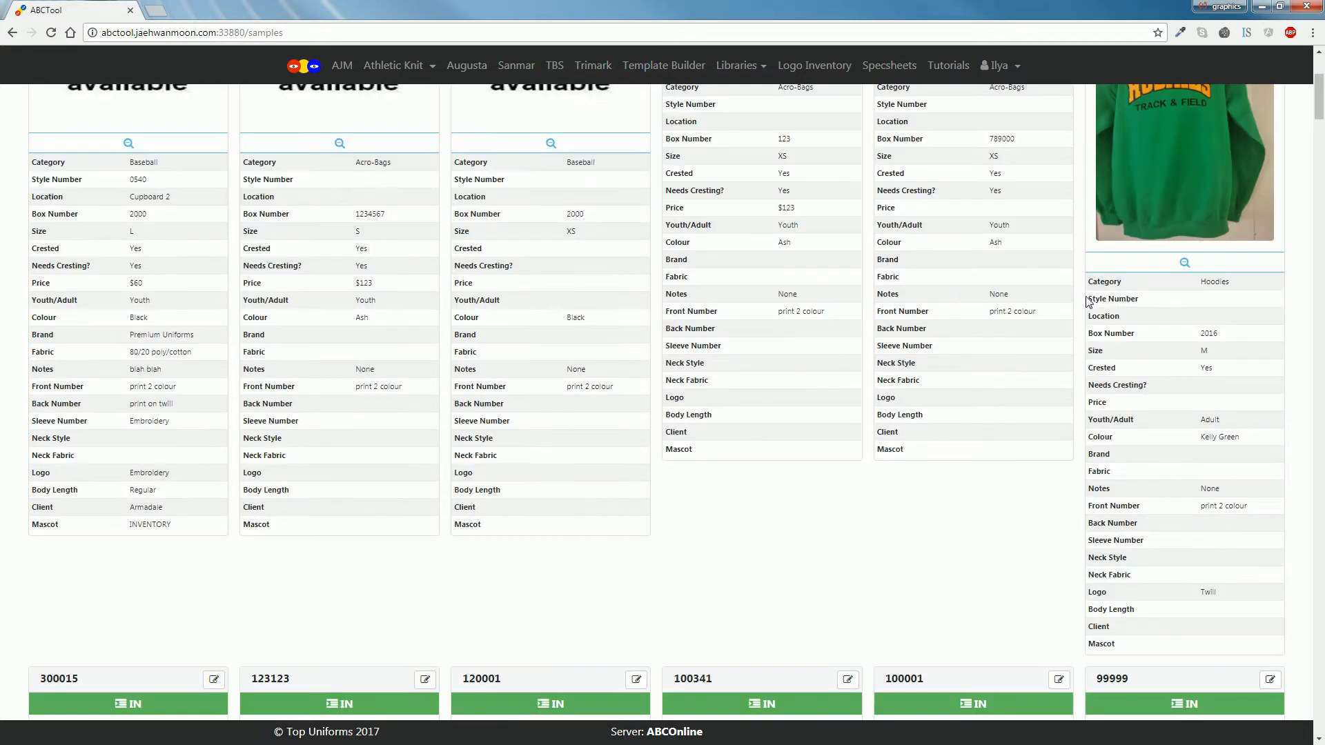
scroll(917, 509, "up", 3)
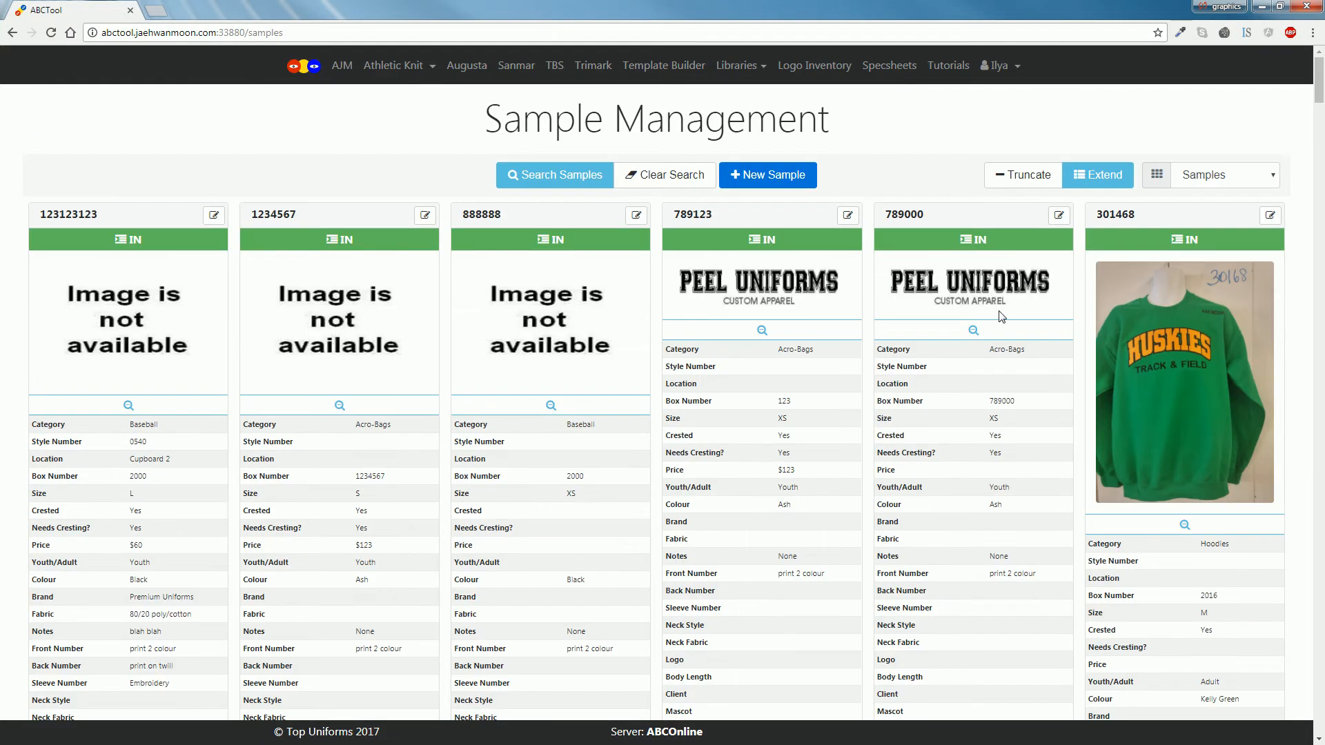
- Truncate the sample cards to the short detail list and browse the samples
left_click(1046, 169)
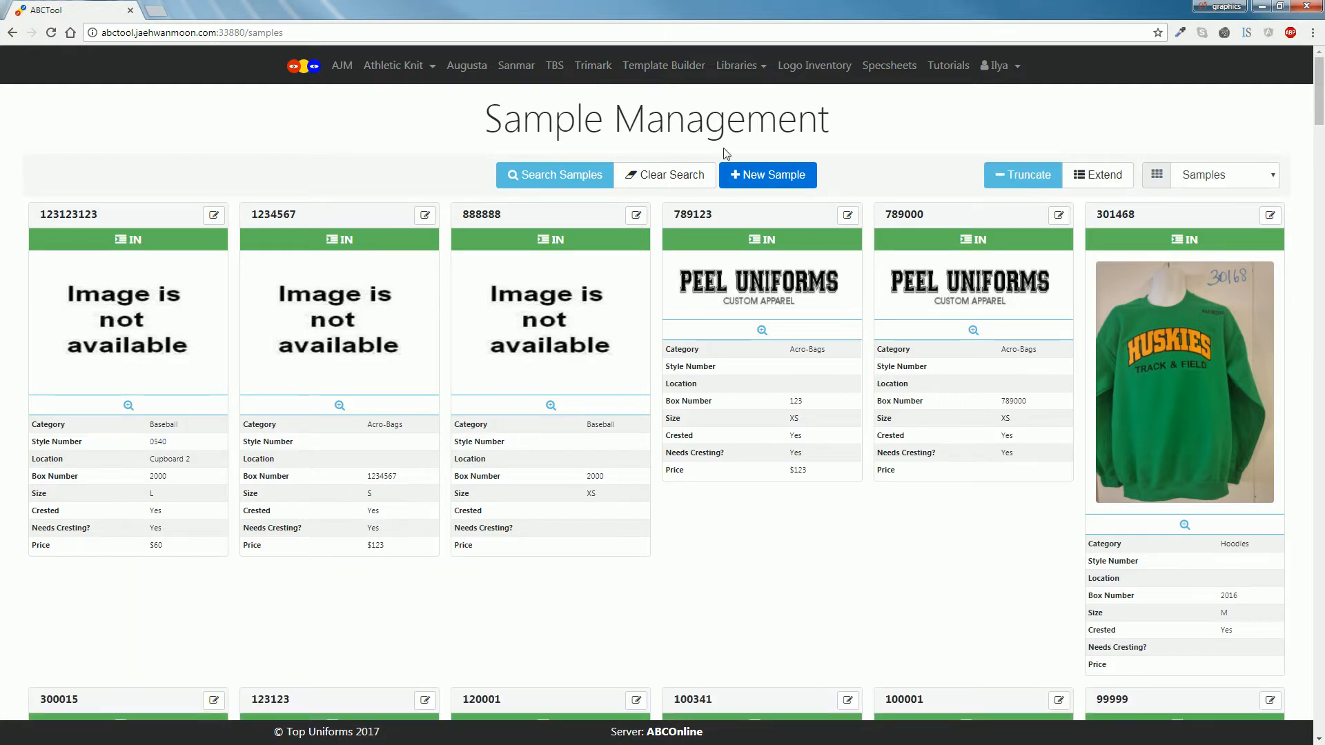
scroll(718, 195, "down", 15)
scroll(718, 194, "up", 15)
- Switch the view from Samples to Sample Packs and examine the history of Sample Pack #1
left_click(1244, 179)
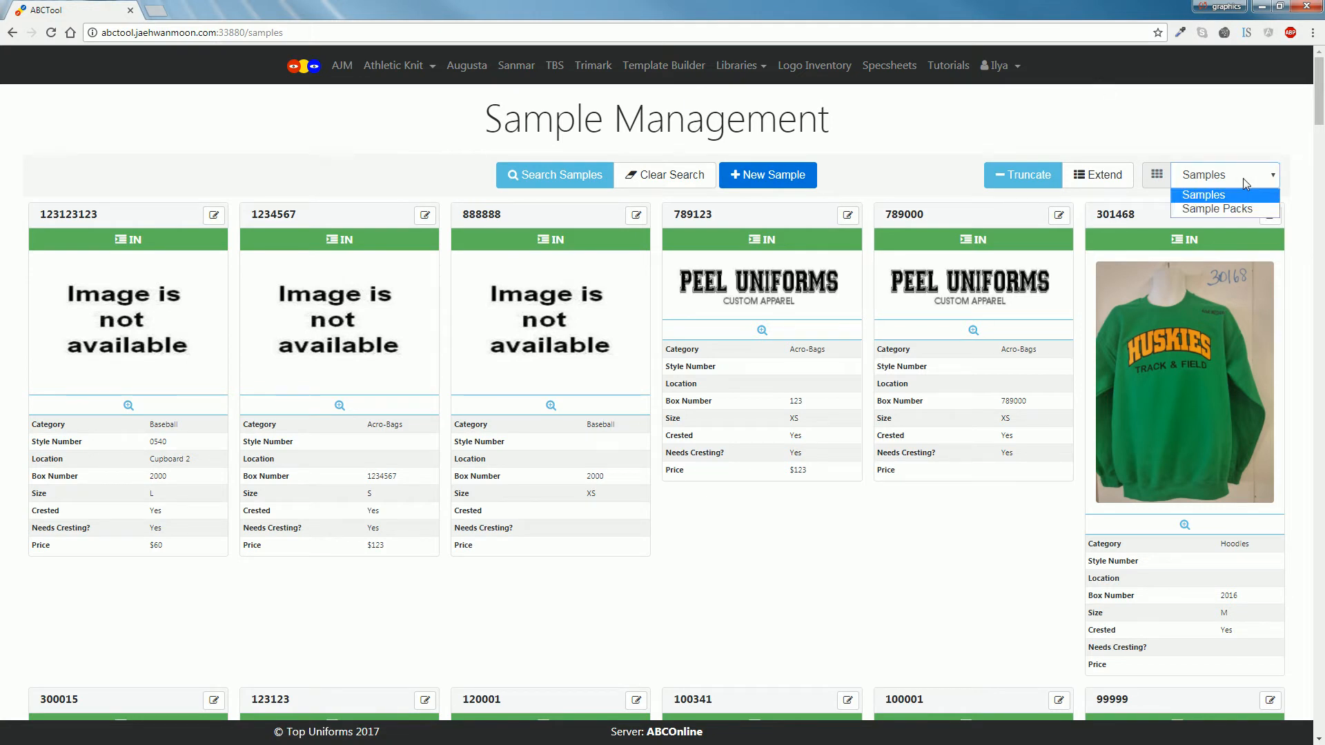
left_click(1205, 210)
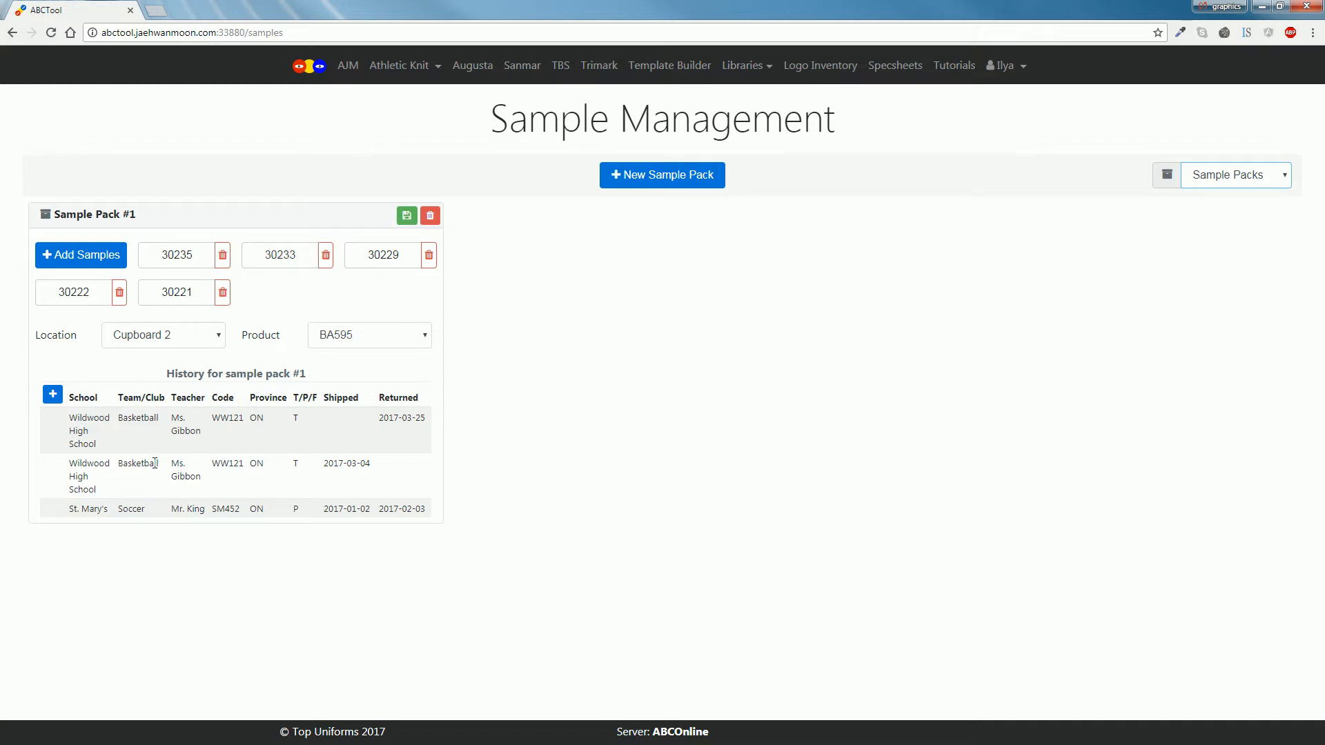
left_click_drag(72, 414, 434, 517)
left_click(435, 517)
- Examine the Location and Product fields of Sample Pack #1 and glance at the available products
double_click(64, 335)
left_click(256, 343)
double_click(257, 343)
left_click(337, 341)
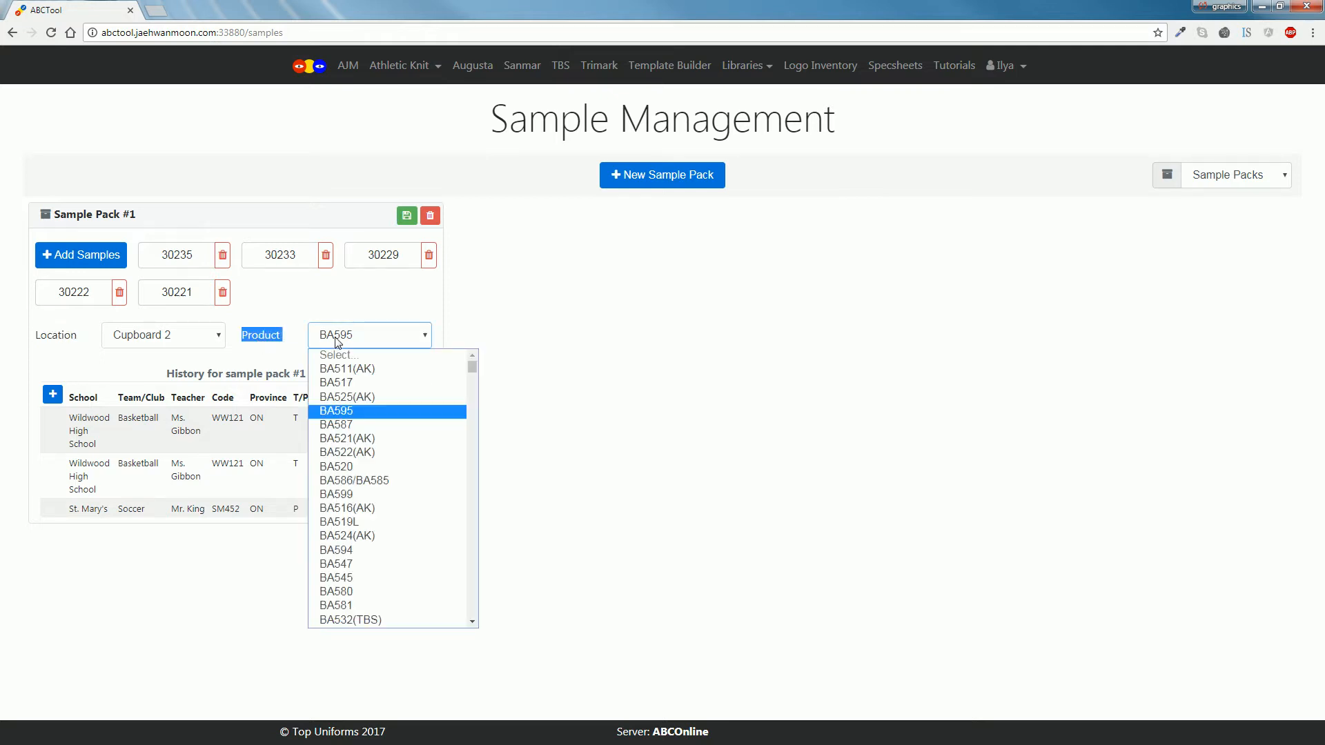
left_click(343, 316)
left_click(343, 318)
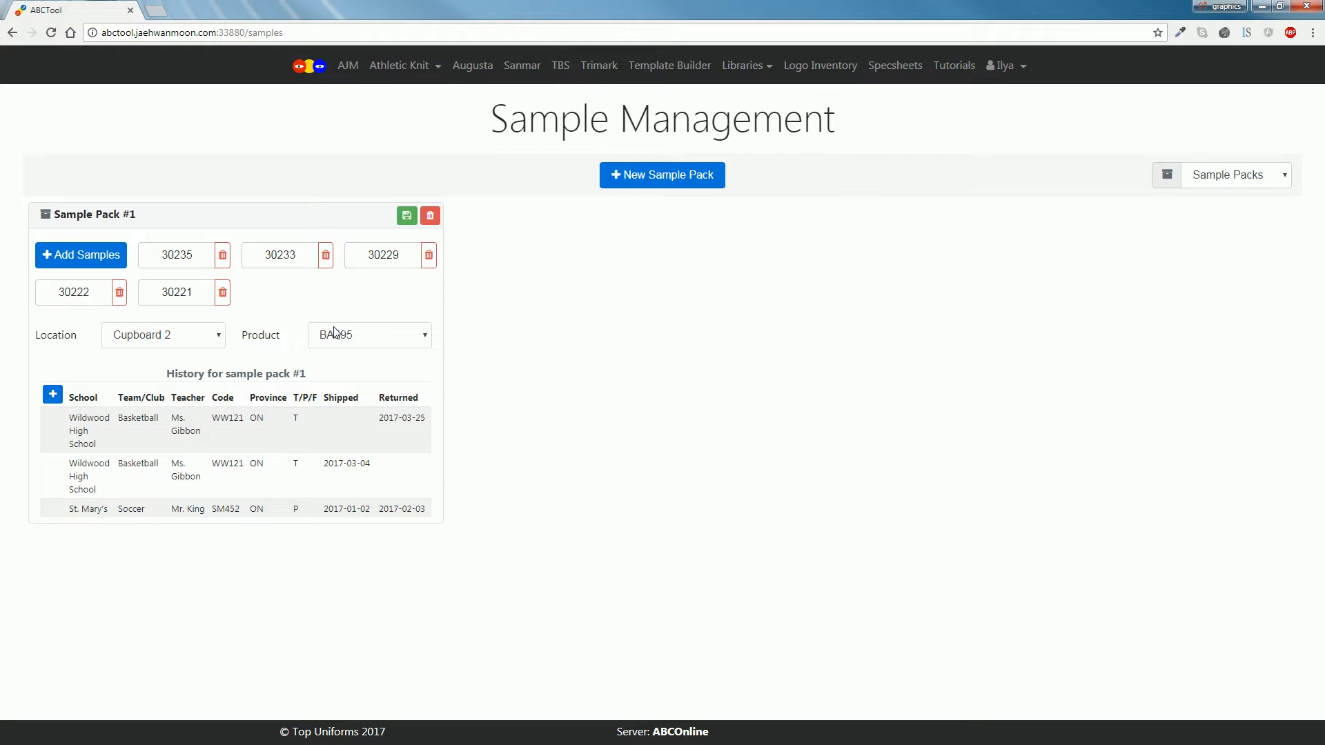
- Browse further through the product options for Sample Pack #1 and close the list, keeping BA595
left_click(335, 332)
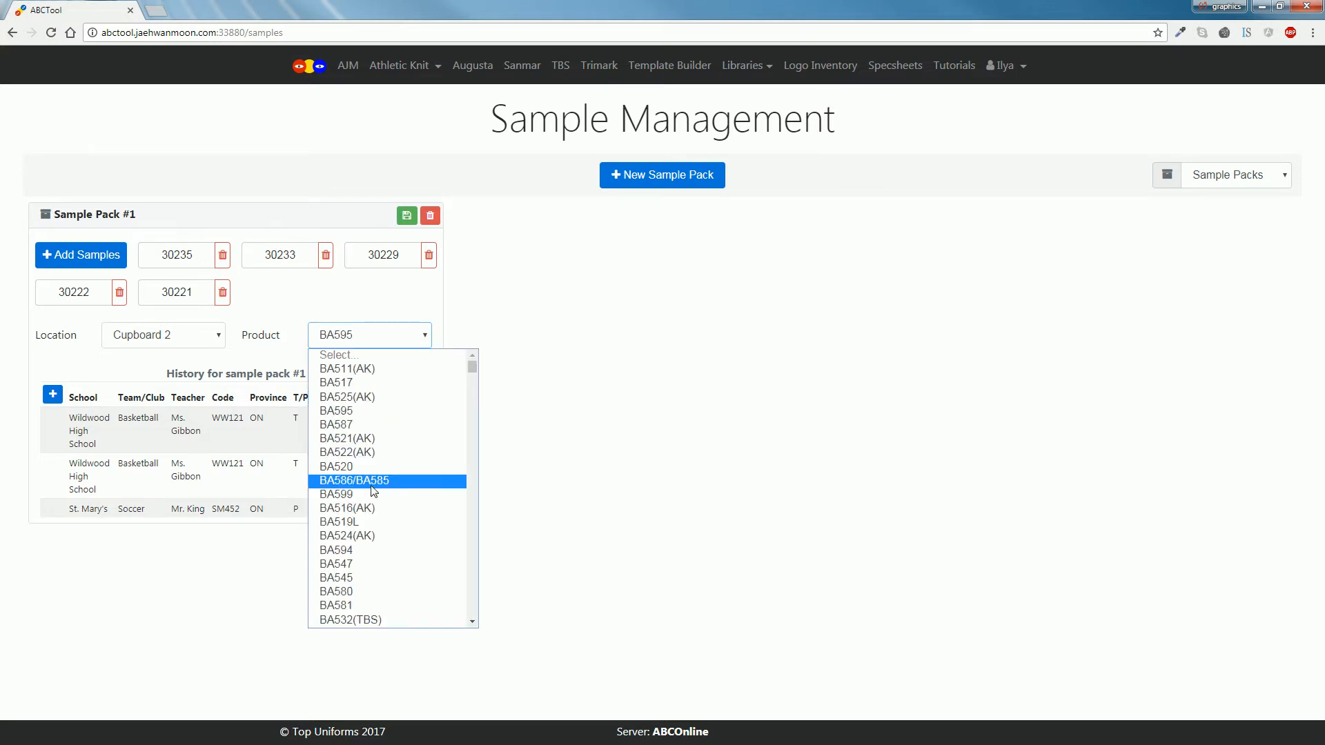
scroll(381, 435, "down", 3)
scroll(382, 435, "down", 8)
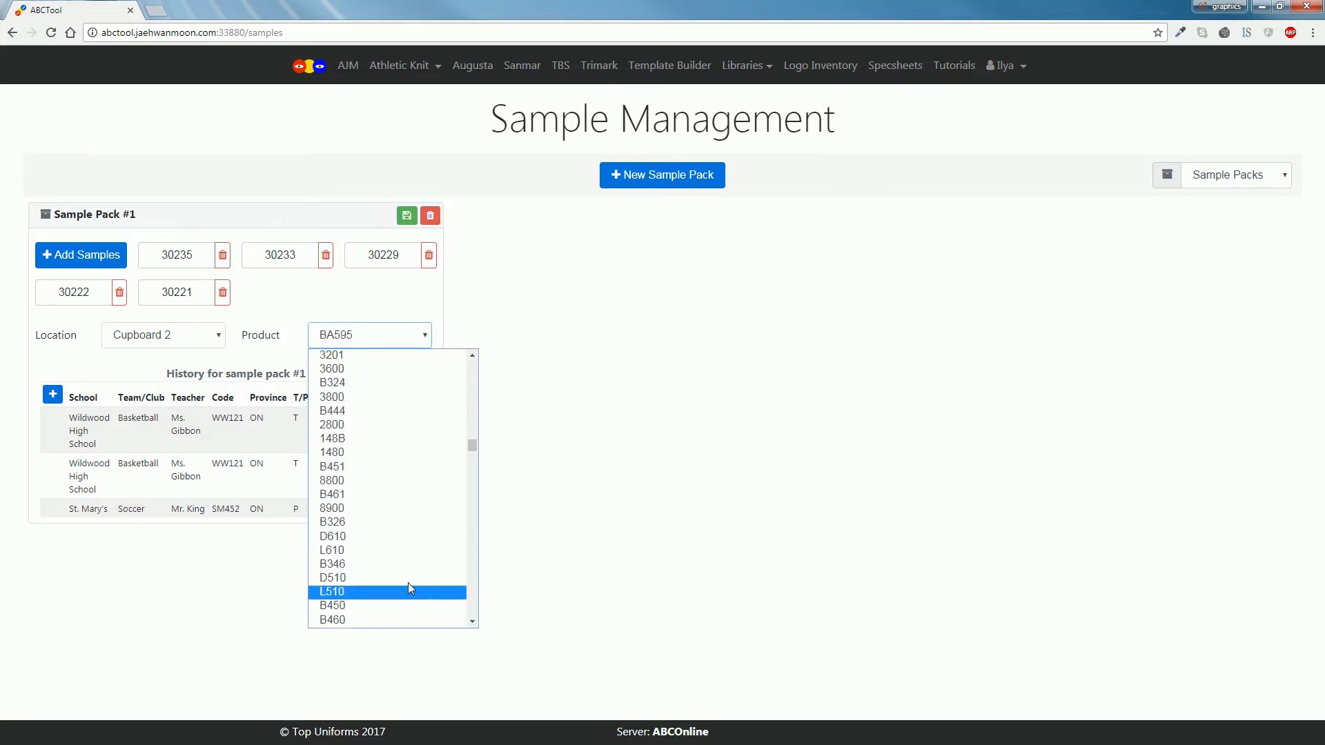
scroll(351, 526, "down", 6)
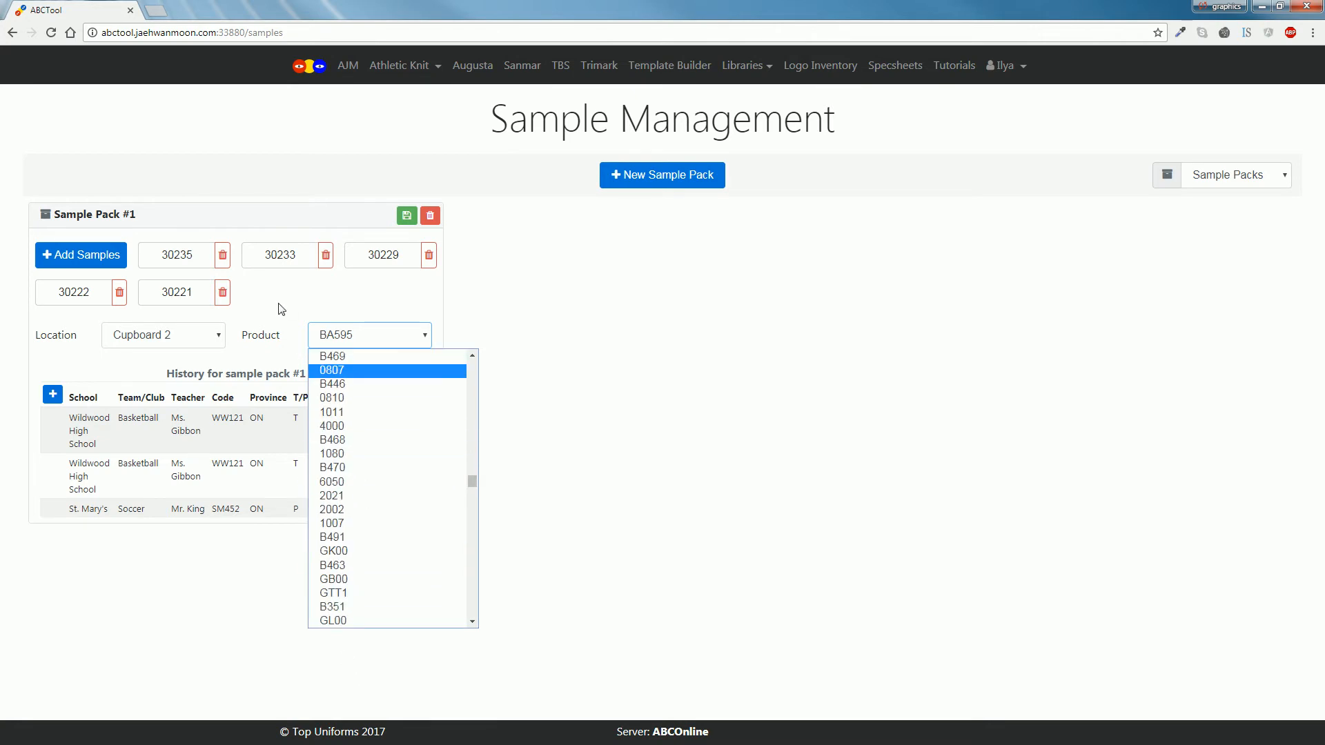
left_click(290, 321)
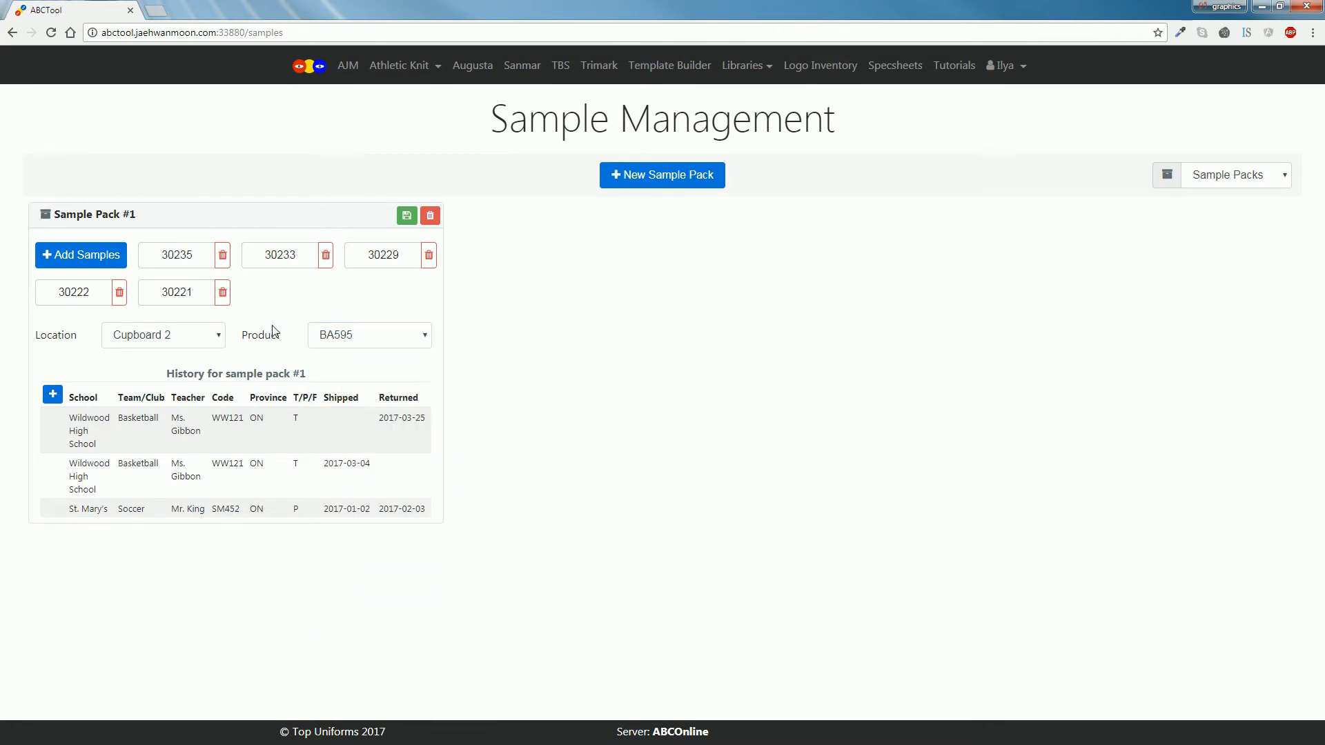
- Start adding samples to Sample Pack #1 and browse the samples available for selection
left_click(59, 262)
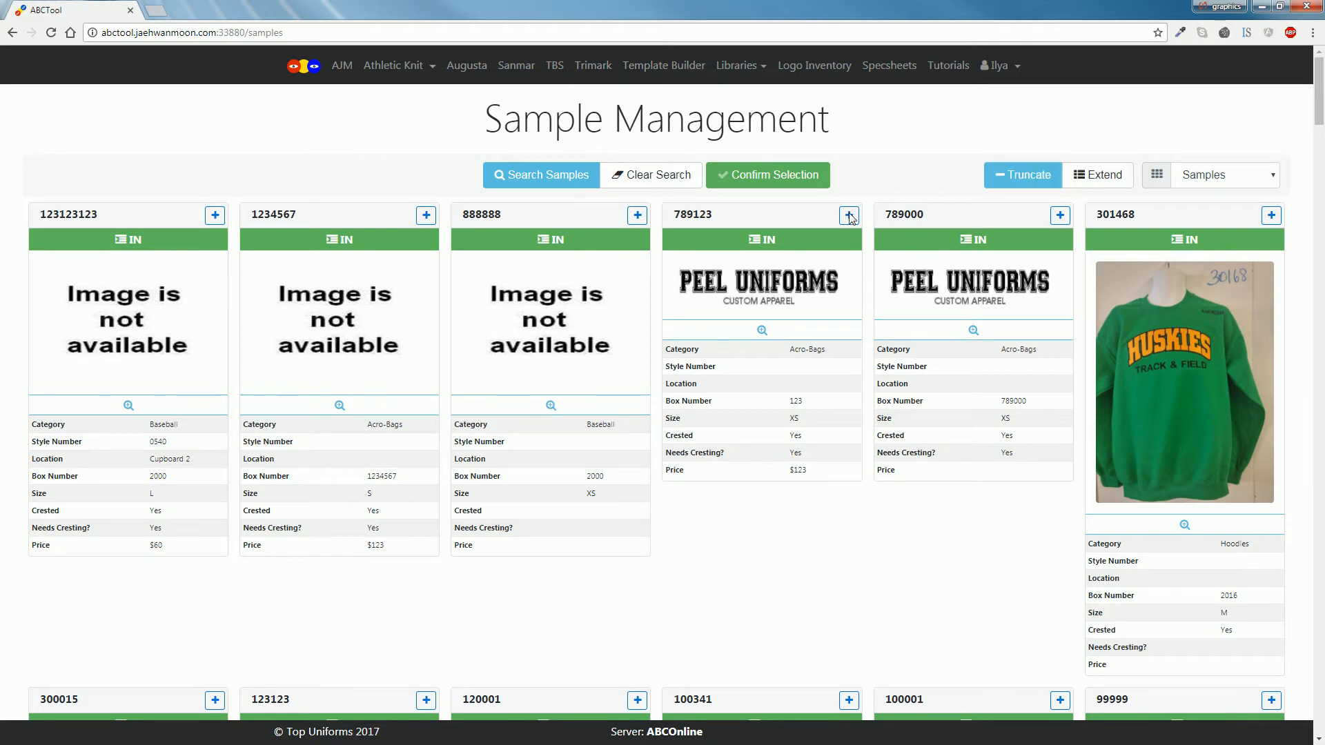
scroll(1034, 221, "down", 9)
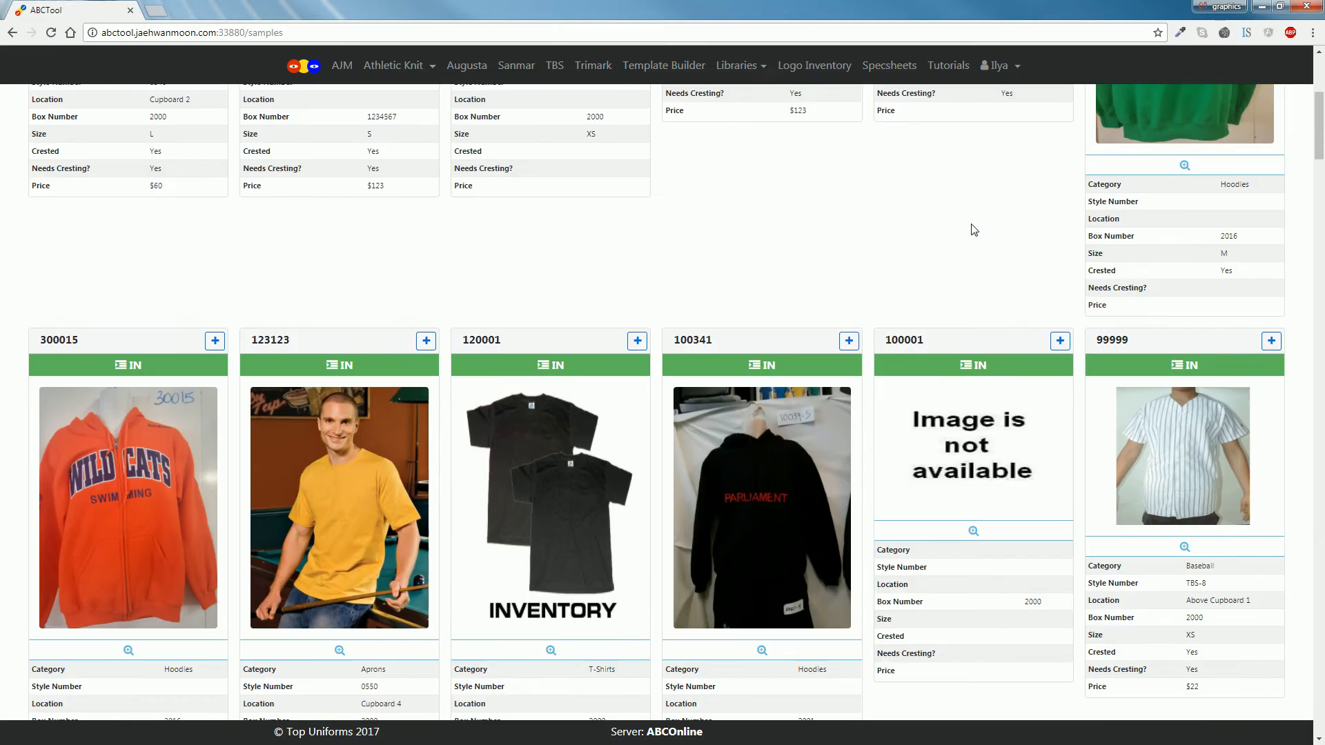
scroll(759, 269, "down", 15)
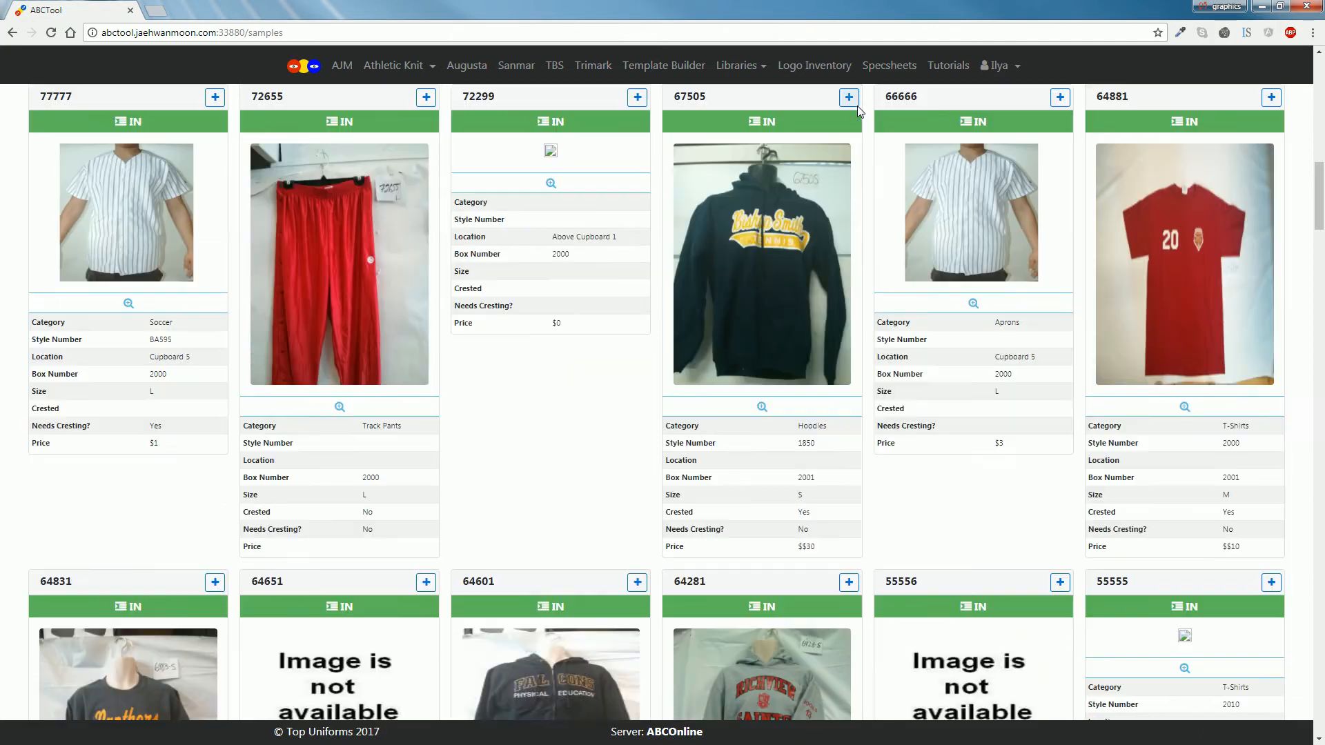
scroll(691, 245, "down", 12)
scroll(686, 245, "up", 10)
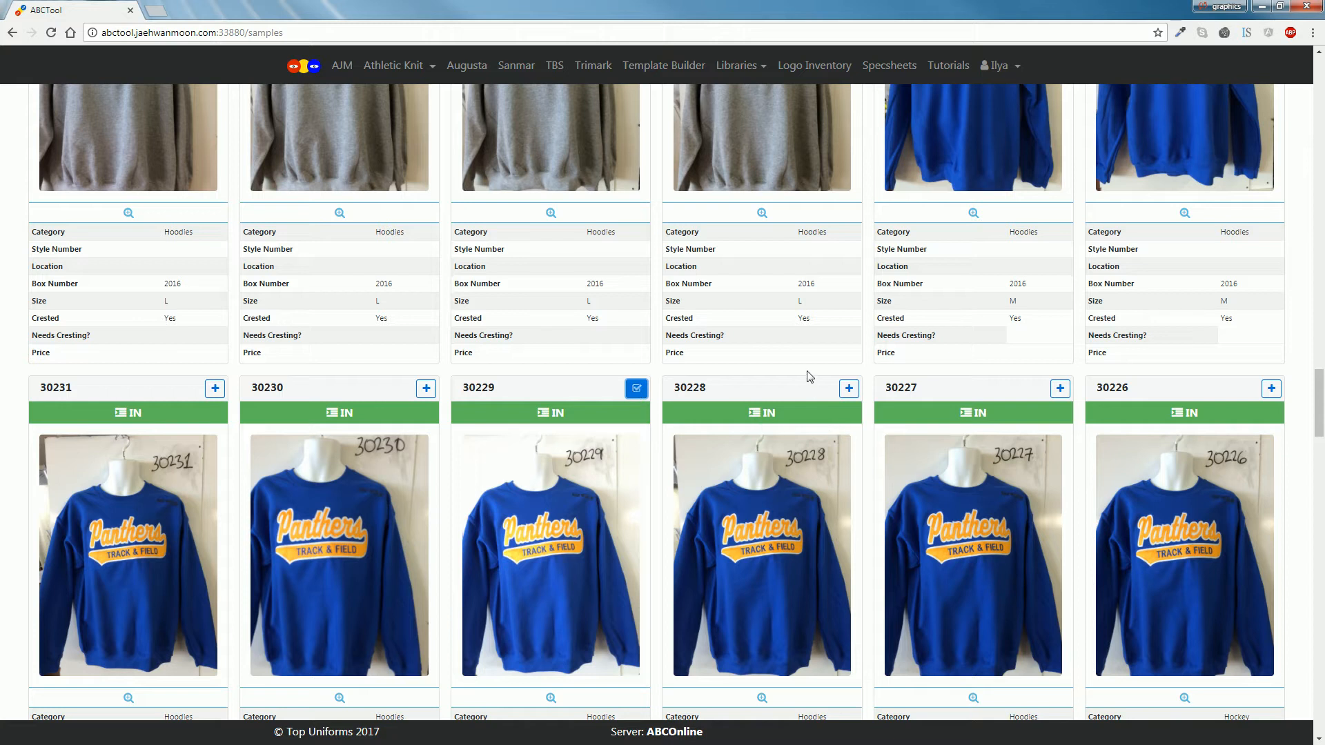
- Examine which samples are already marked as part of the pack, such as 30229, 30222 and 30221
left_click(851, 390)
scroll(459, 459, "down", 3)
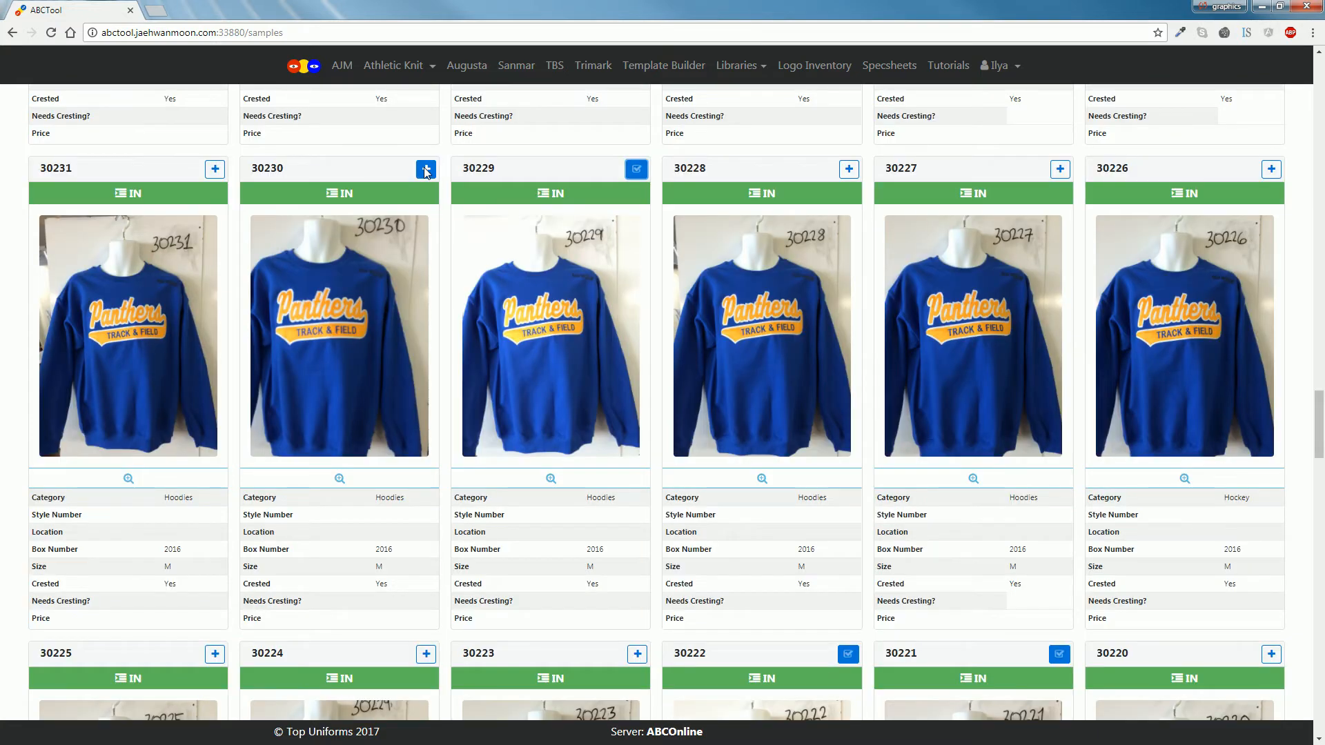
scroll(426, 172, "down", 6)
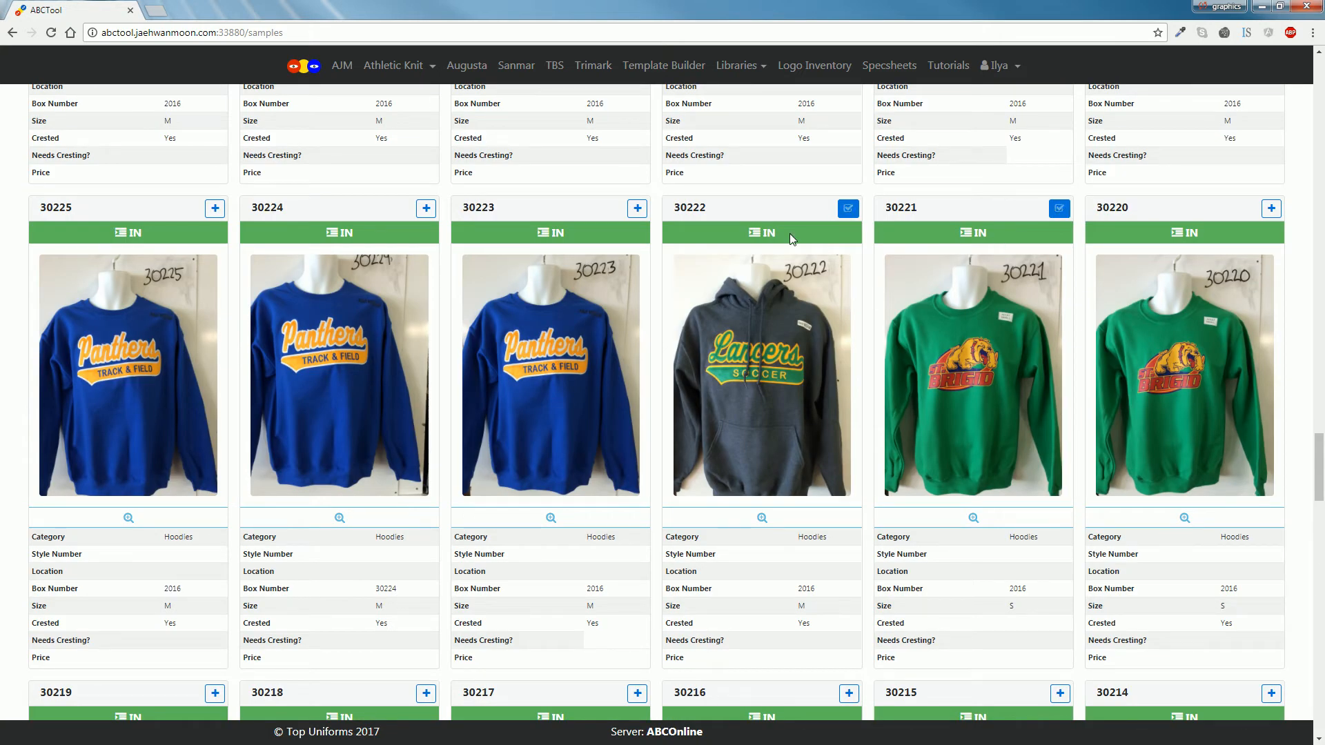
scroll(797, 230, "up", 8)
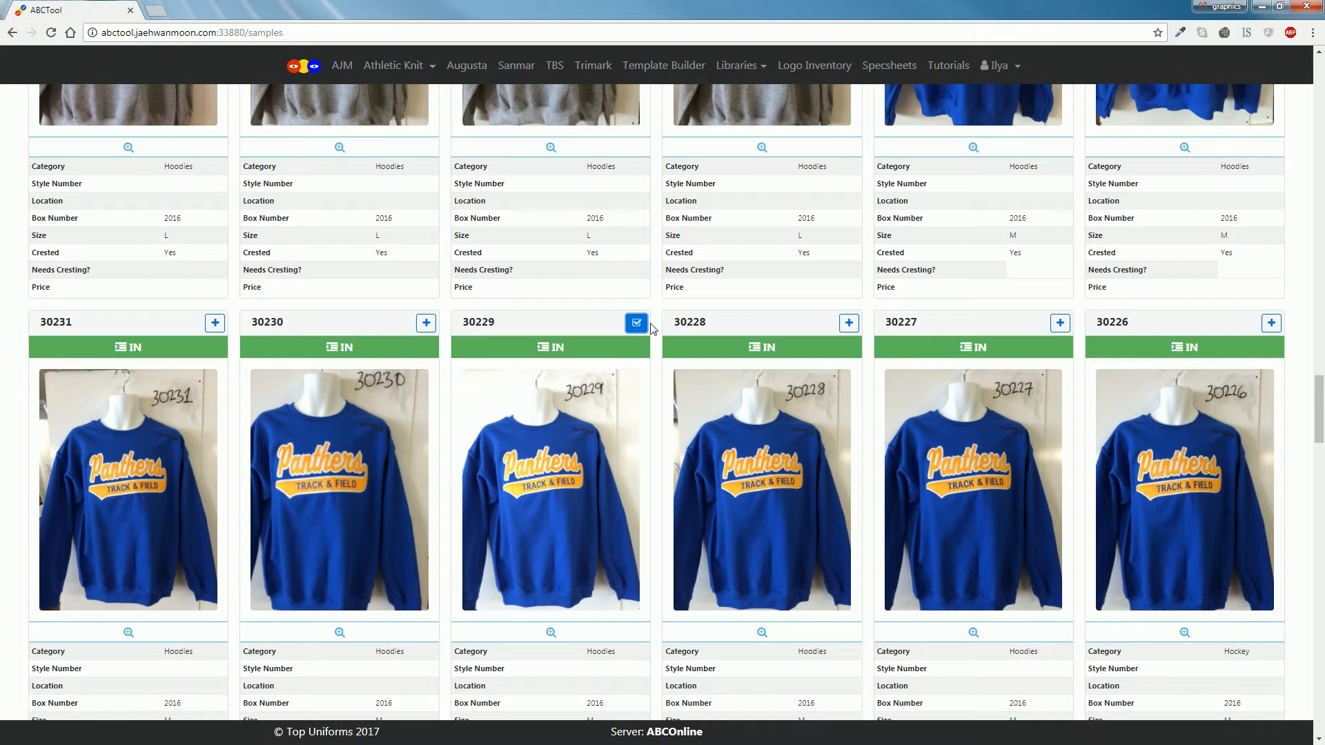
scroll(539, 422, "down", 10)
scroll(543, 297, "up", 20)
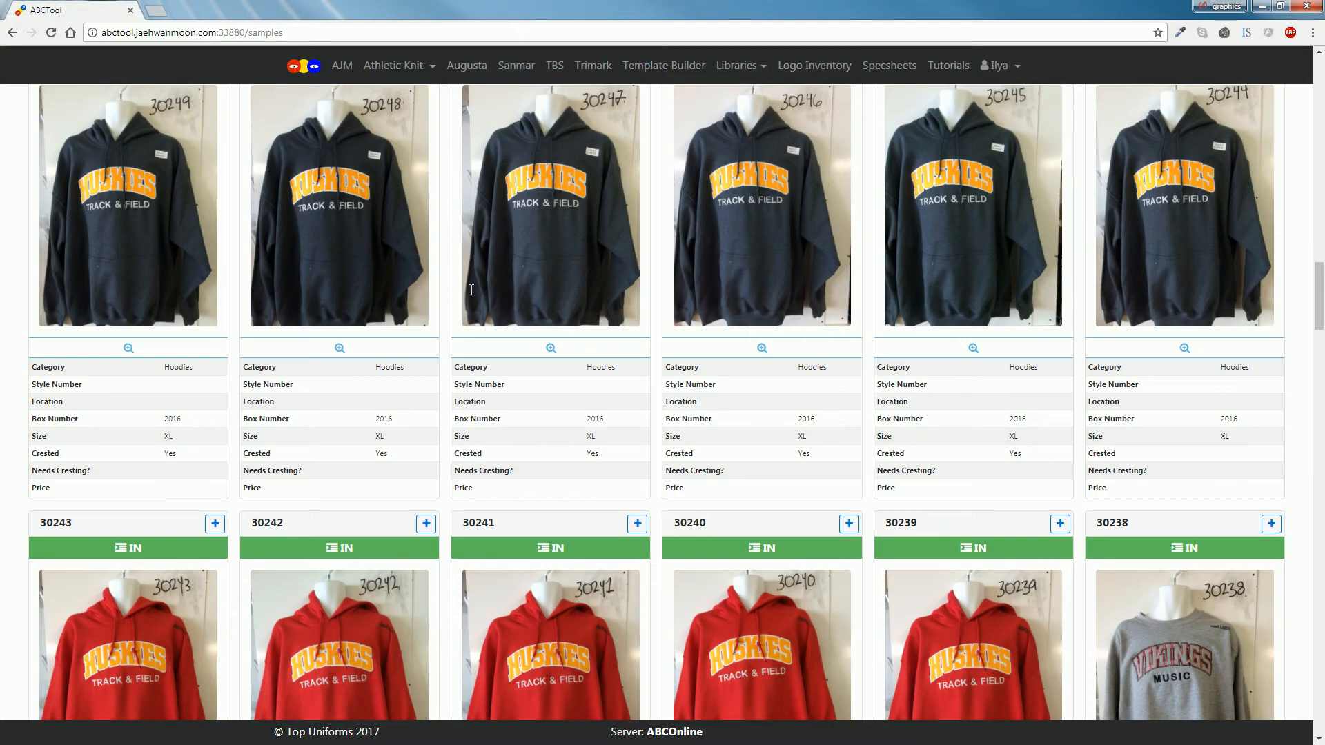
scroll(471, 290, "up", 20)
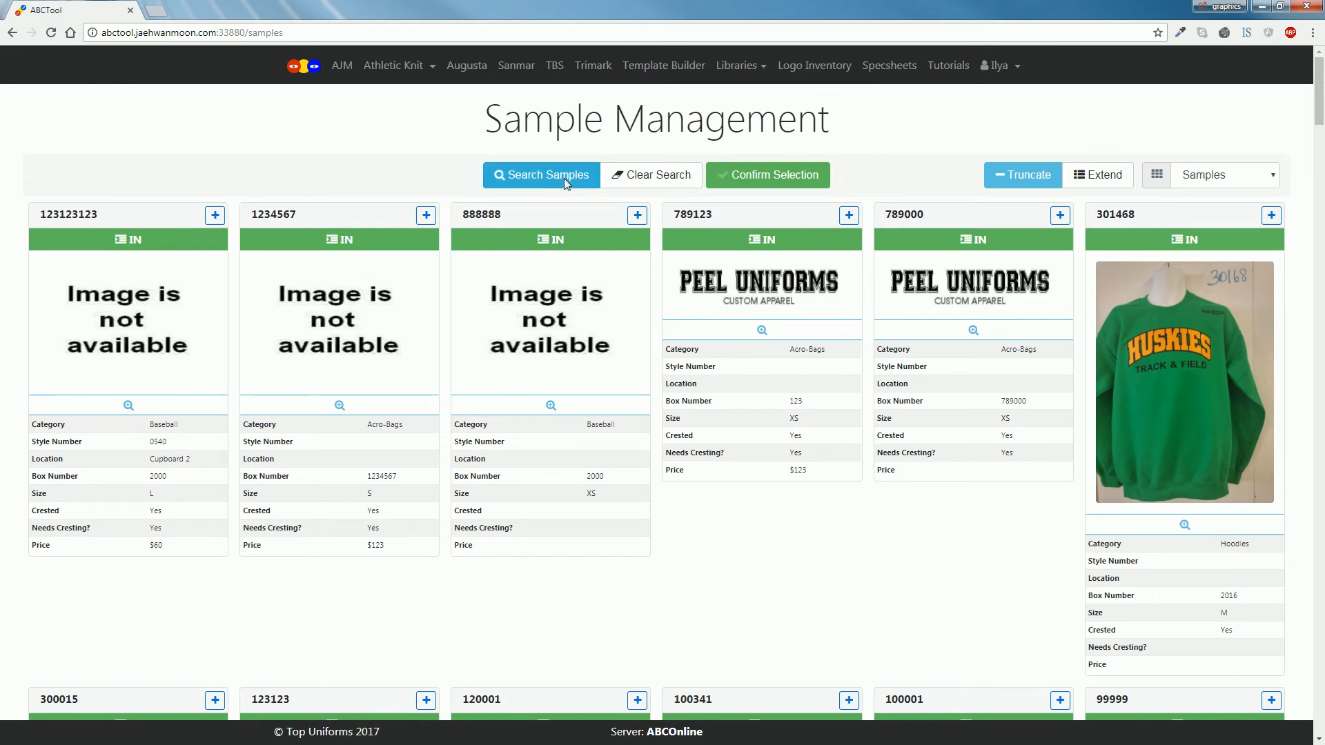
- Search the samples for the Golf Shirts category and close the search form
left_click(565, 178)
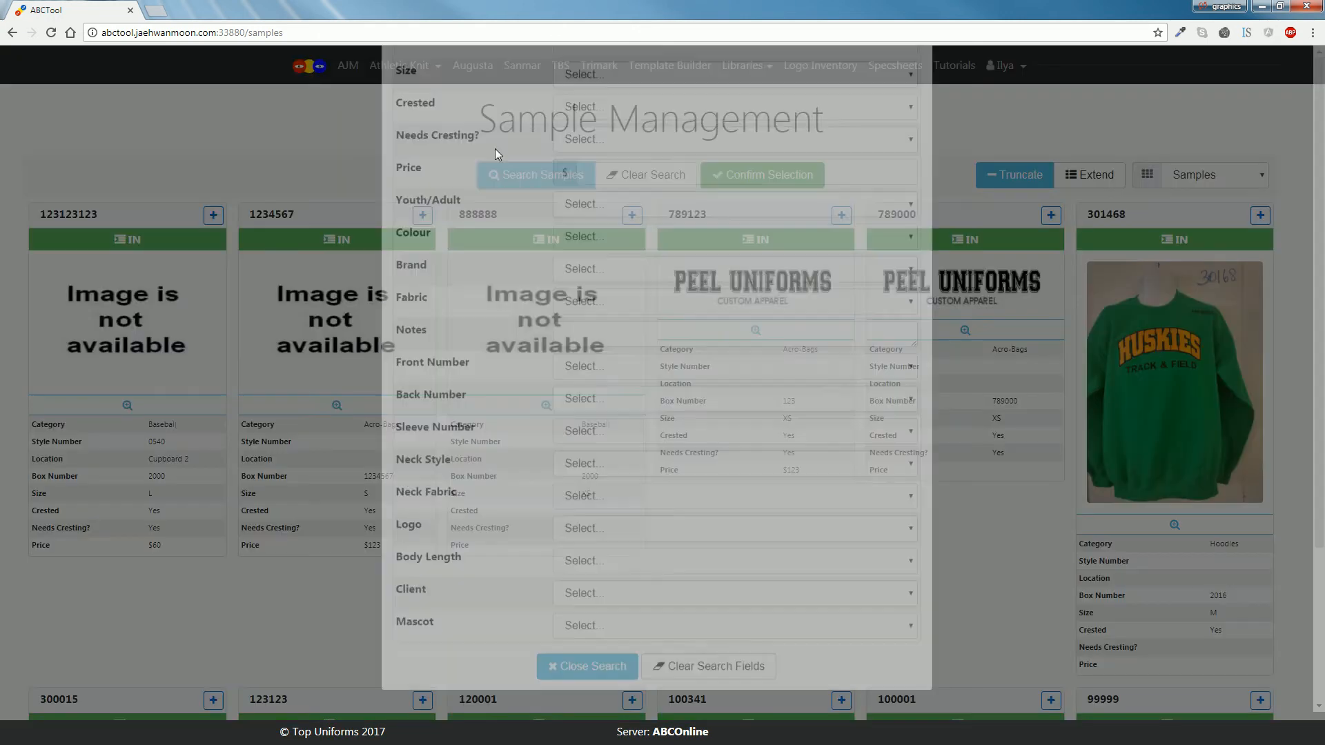
left_click(598, 156)
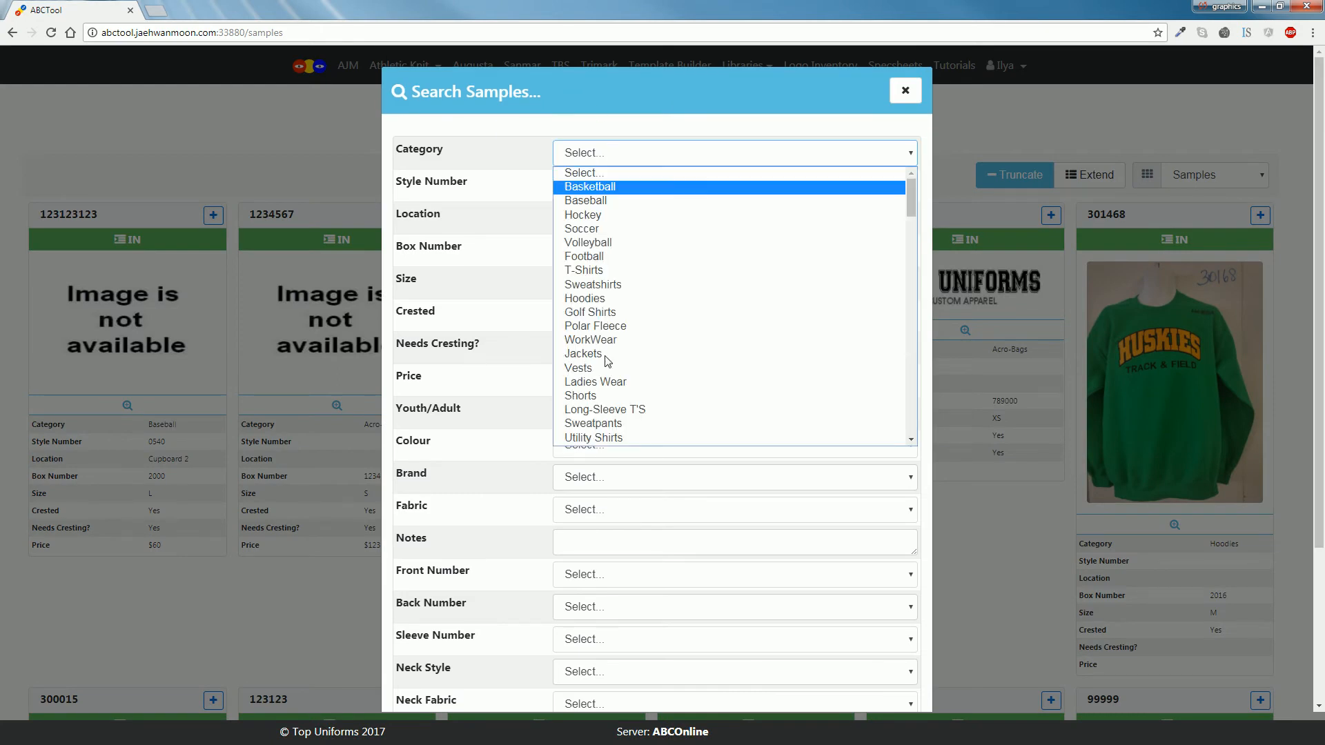
left_click(596, 312)
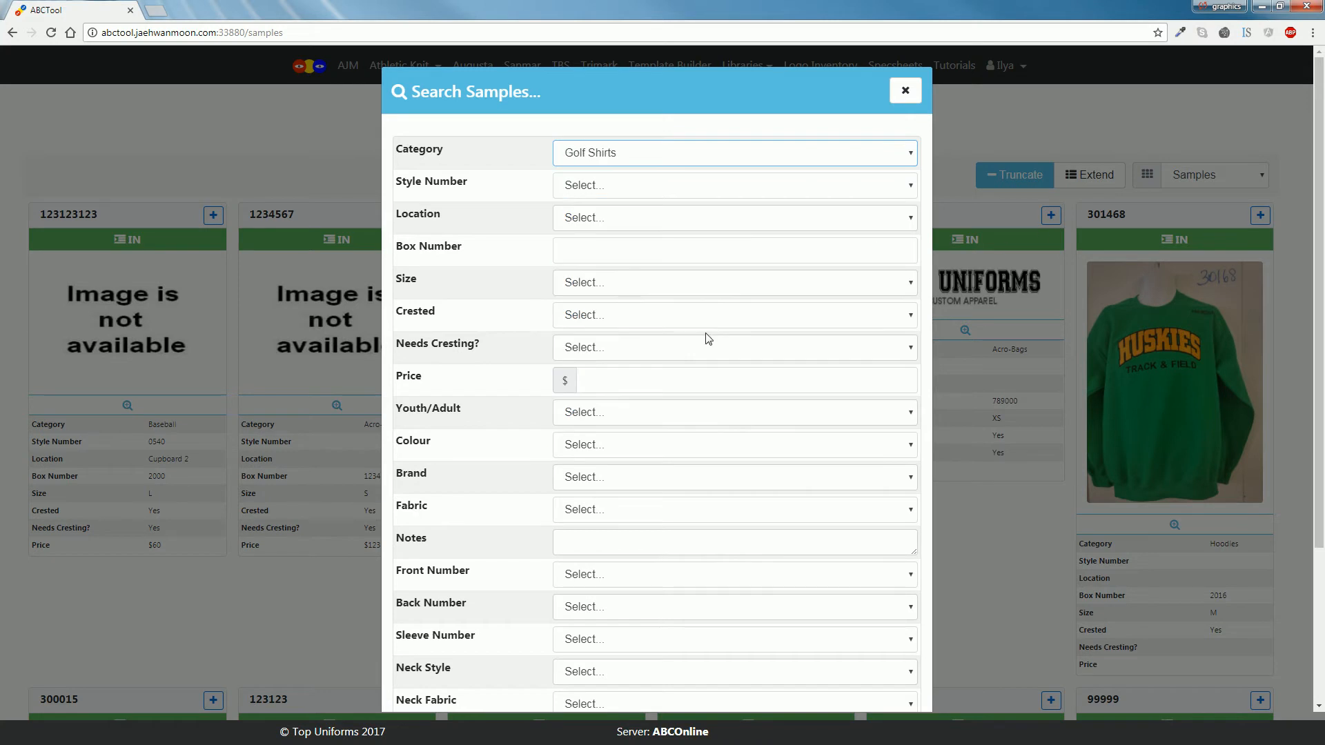
left_click(317, 122)
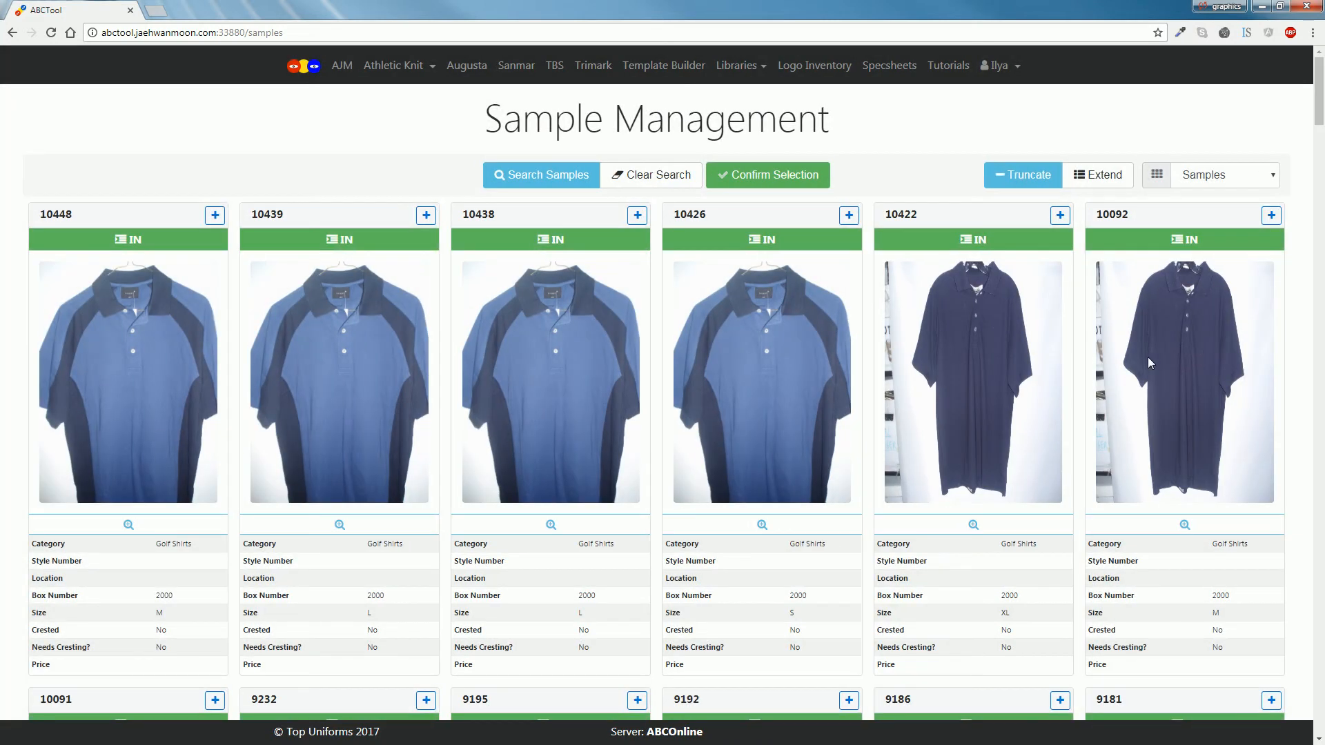
- Select golf shirt samples 10439, 10438 and 10426 and confirm the selection for Sample Pack #1
scroll(855, 352, "down", 7)
scroll(856, 352, "down", 4)
scroll(804, 271, "up", 10)
left_click(426, 216)
left_click(637, 215)
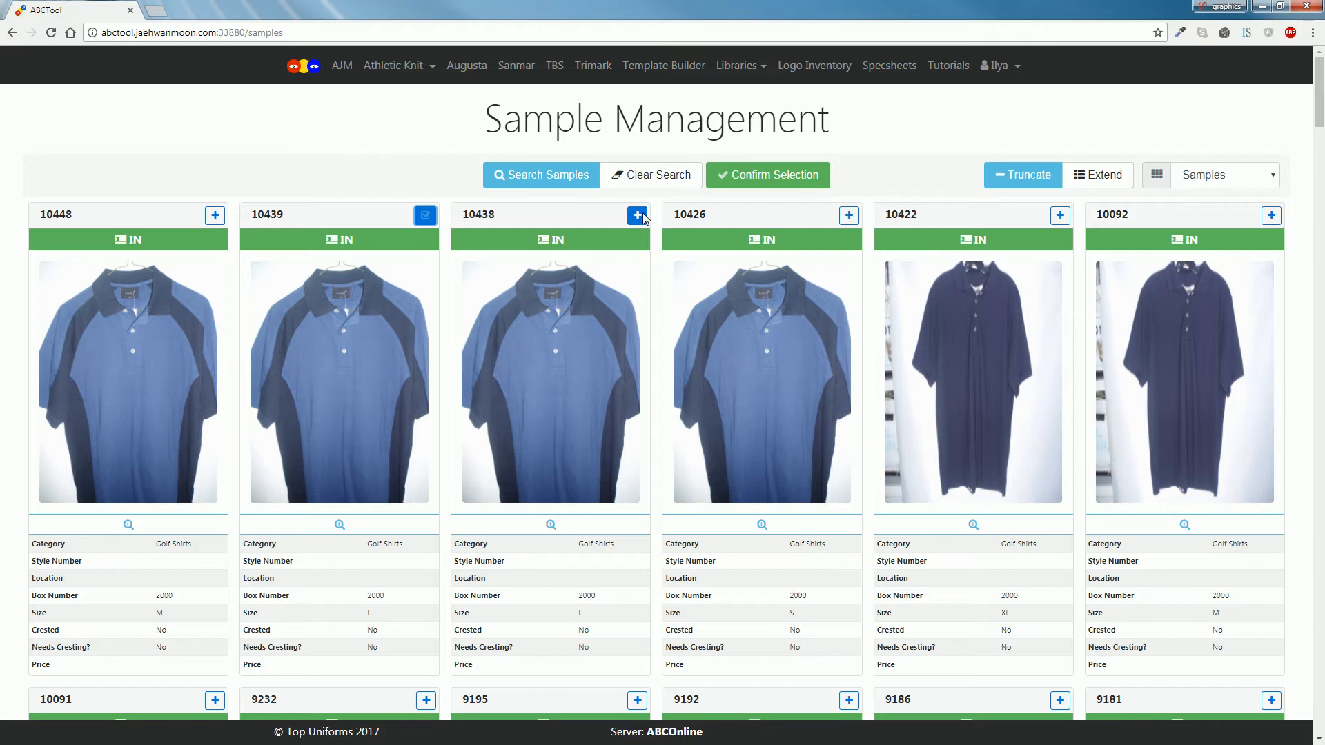
left_click(849, 216)
scroll(222, 391, "down", 20)
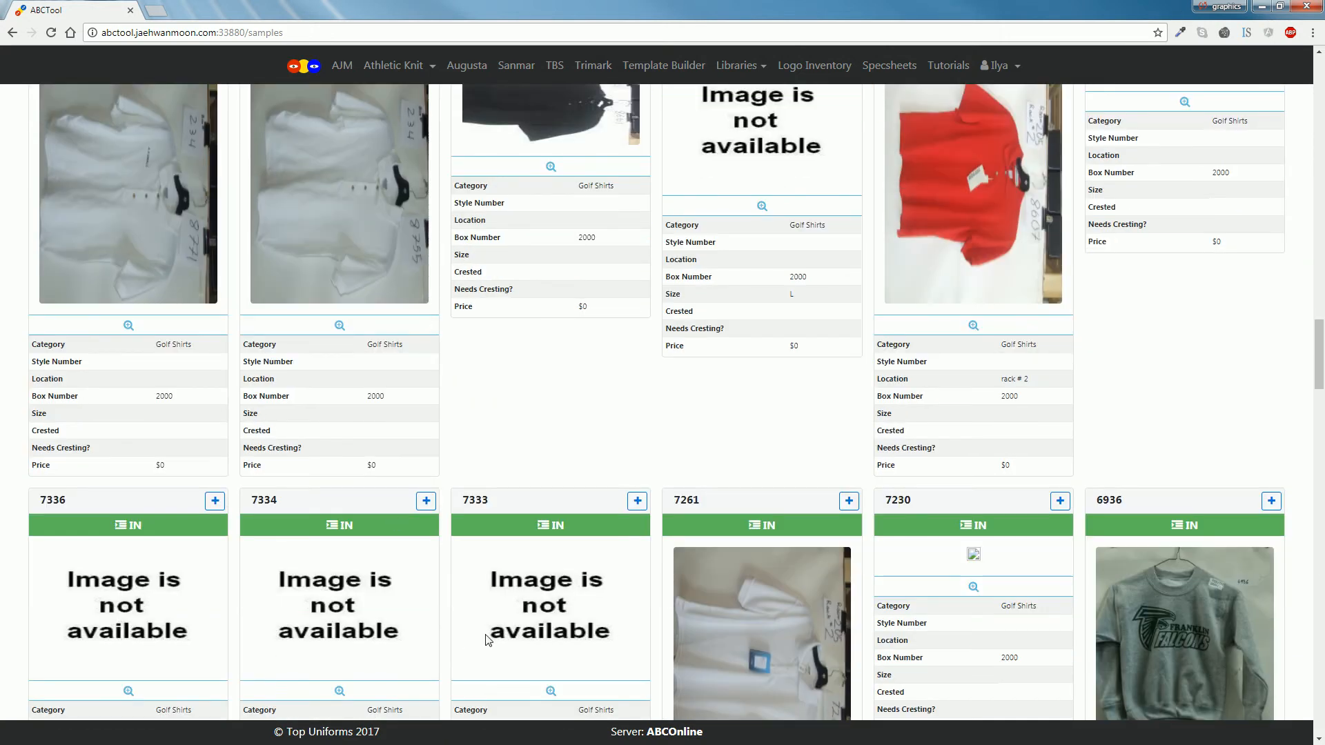
scroll(378, 292, "up", 20)
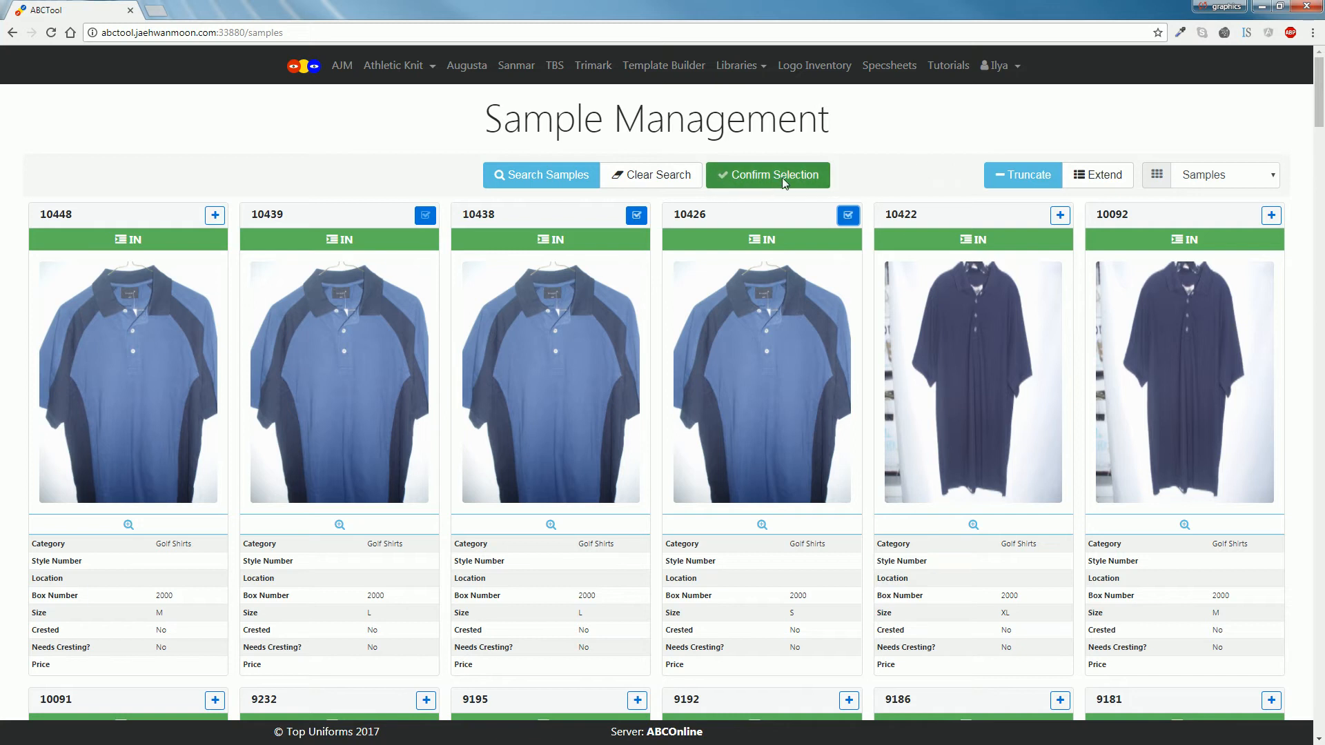
left_click(746, 181)
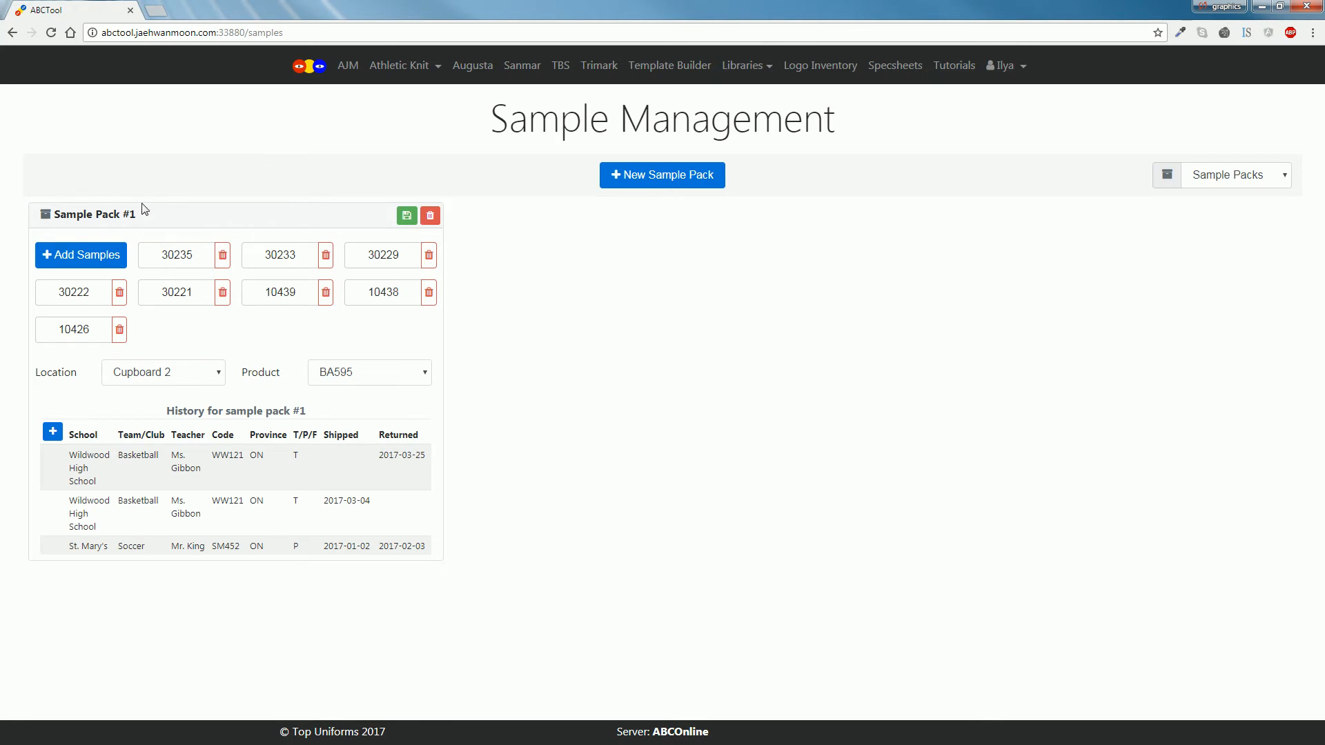
- Preview the size, colour and picture of sample 30235 in Sample Pack #1
mouse_move(198, 262)
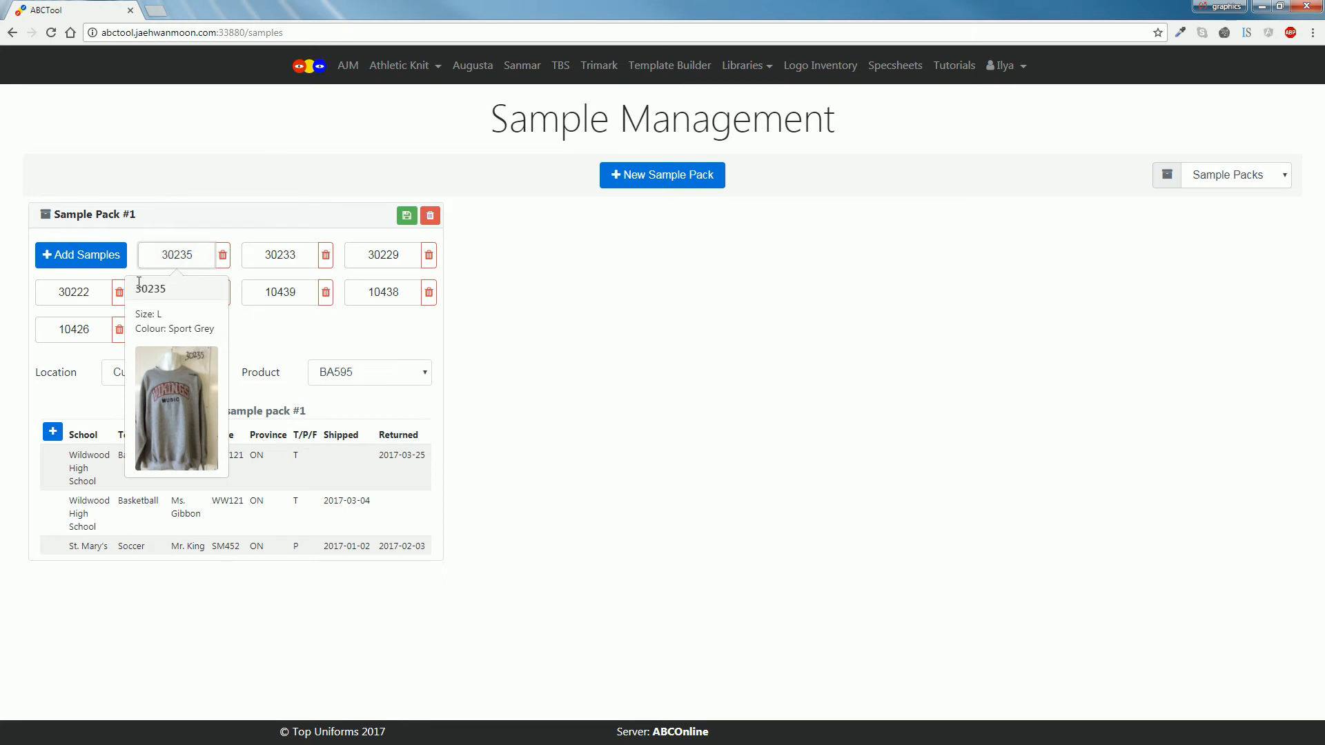
left_click_drag(139, 285, 197, 325)
left_click(197, 332)
mouse_move(195, 255)
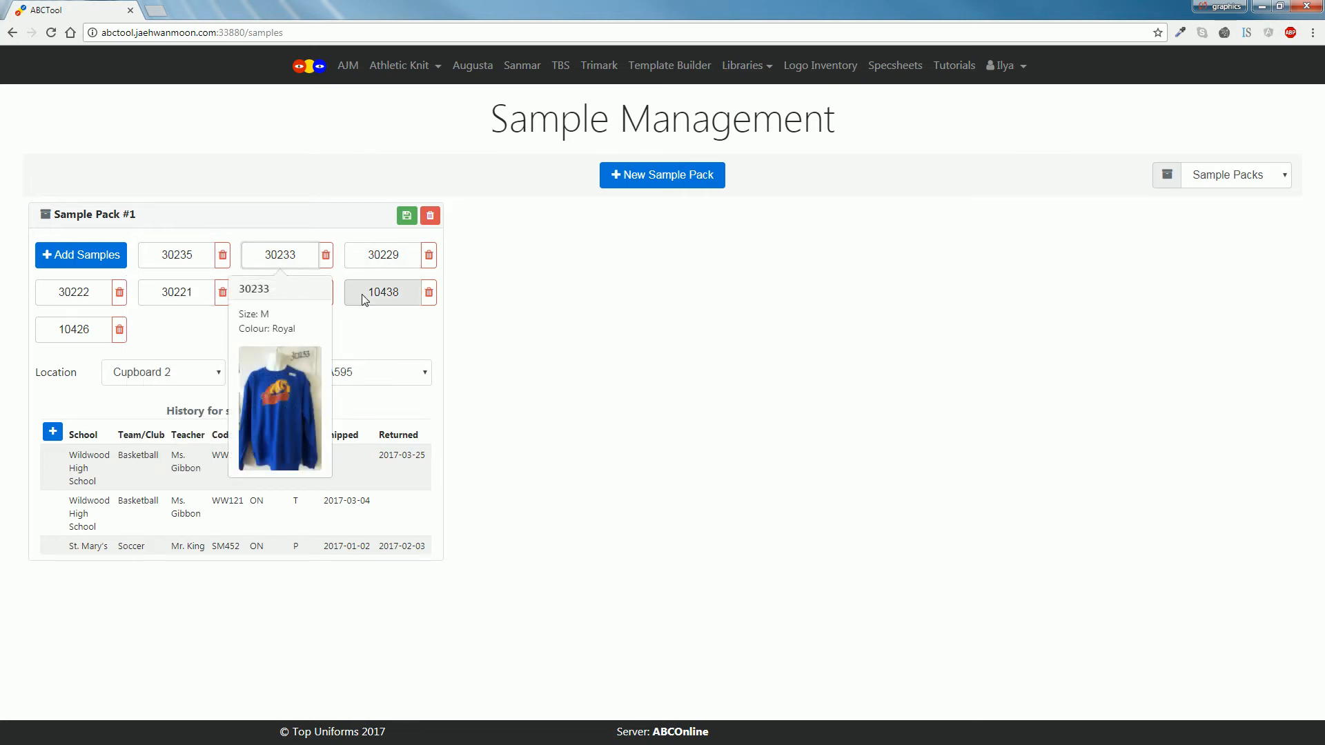
- Compare the previews of the golf shirt samples and remove sample 10439 from Sample Pack #1
mouse_move(310, 299)
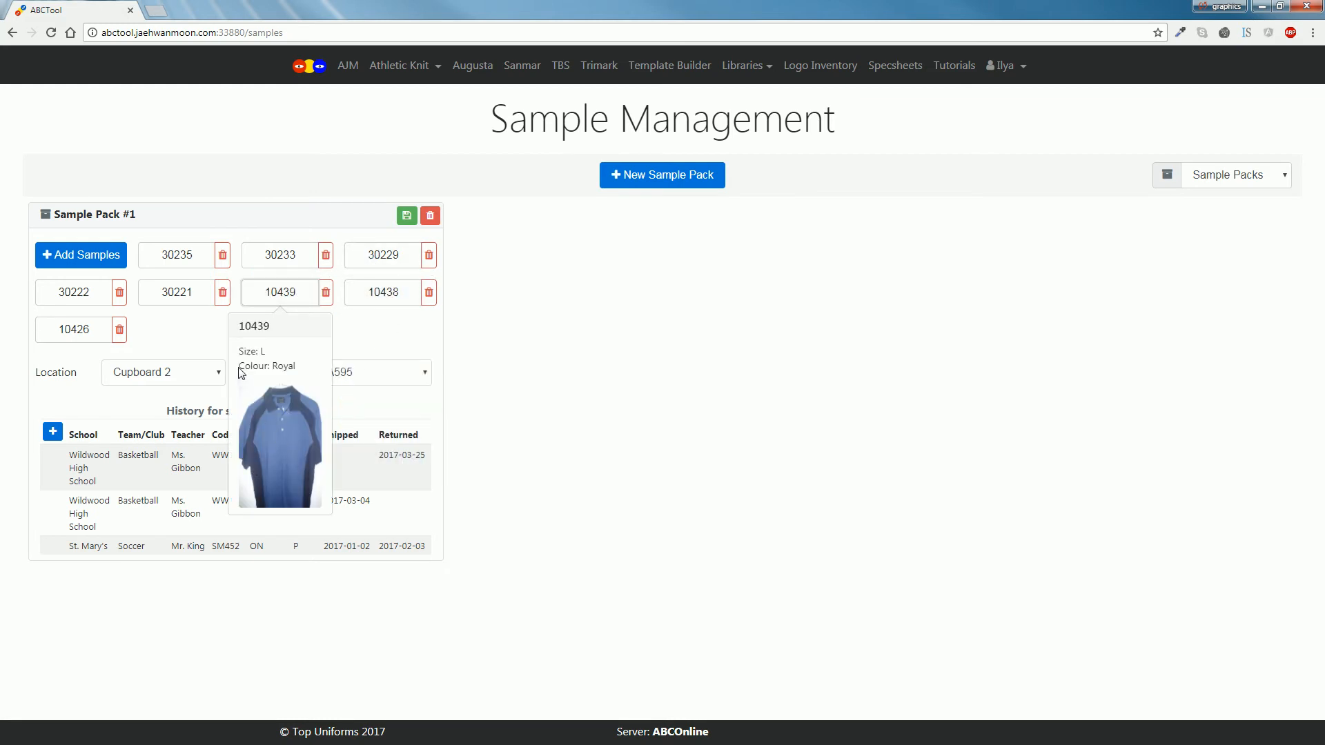
mouse_move(379, 304)
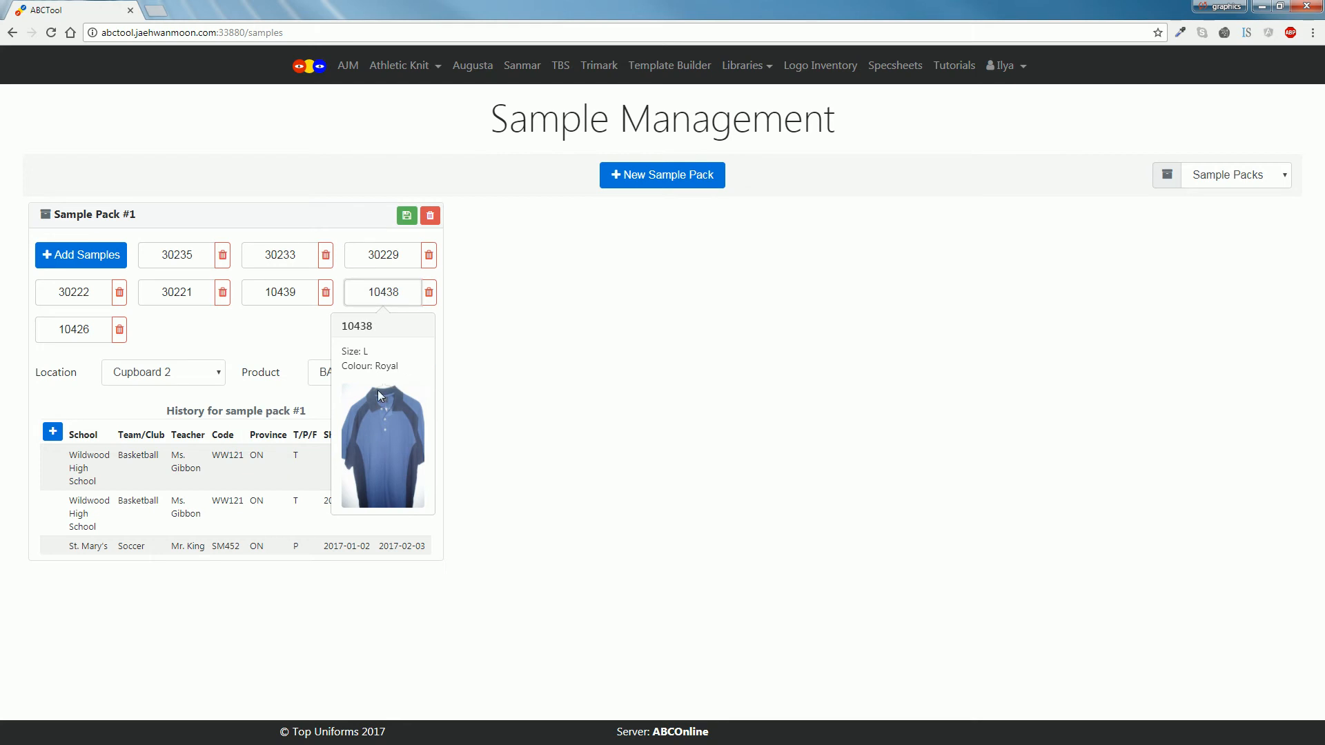
mouse_move(55, 338)
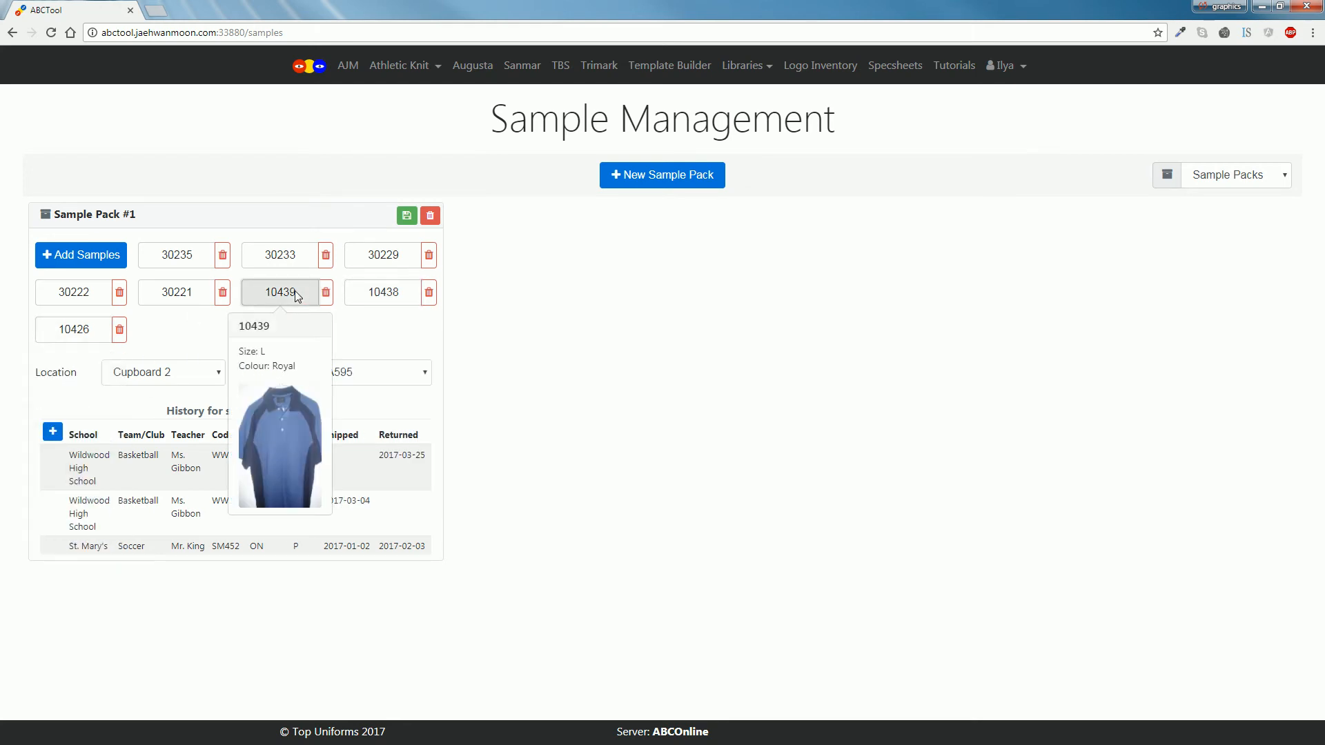
left_click(371, 289)
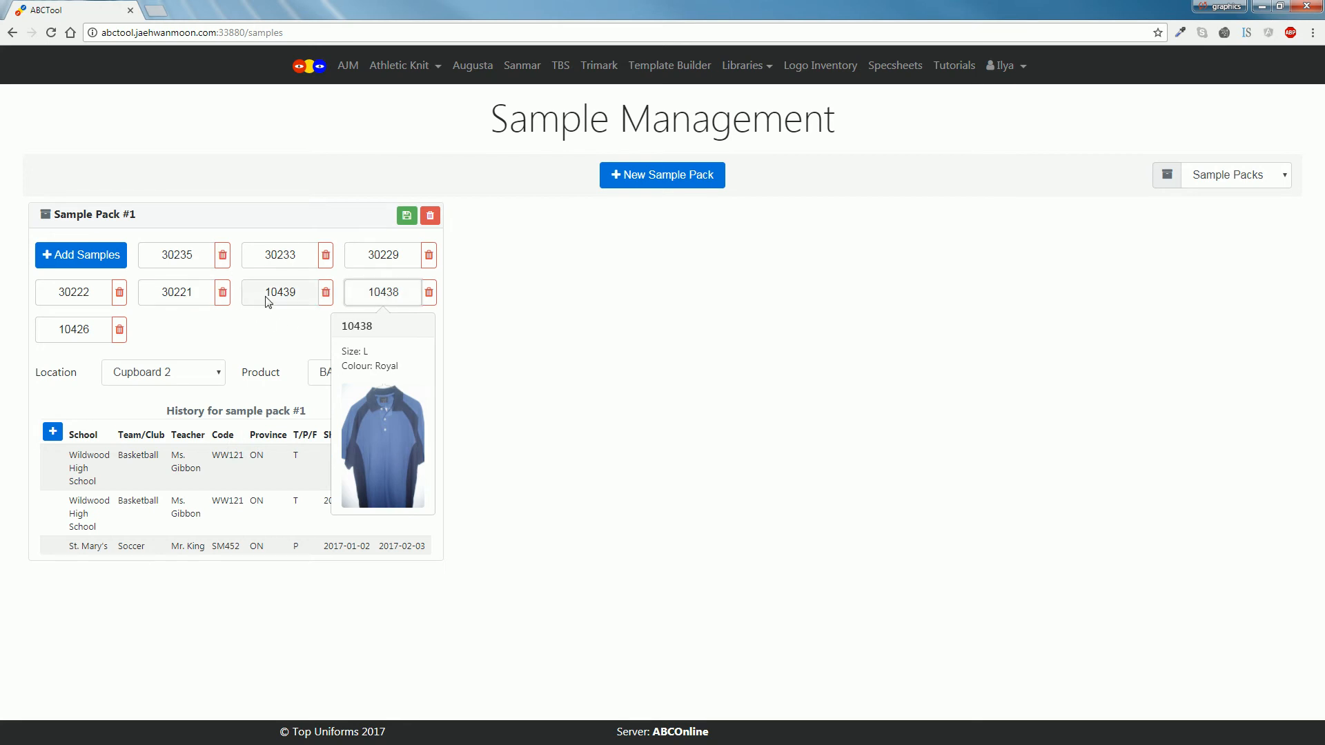
left_click(327, 292)
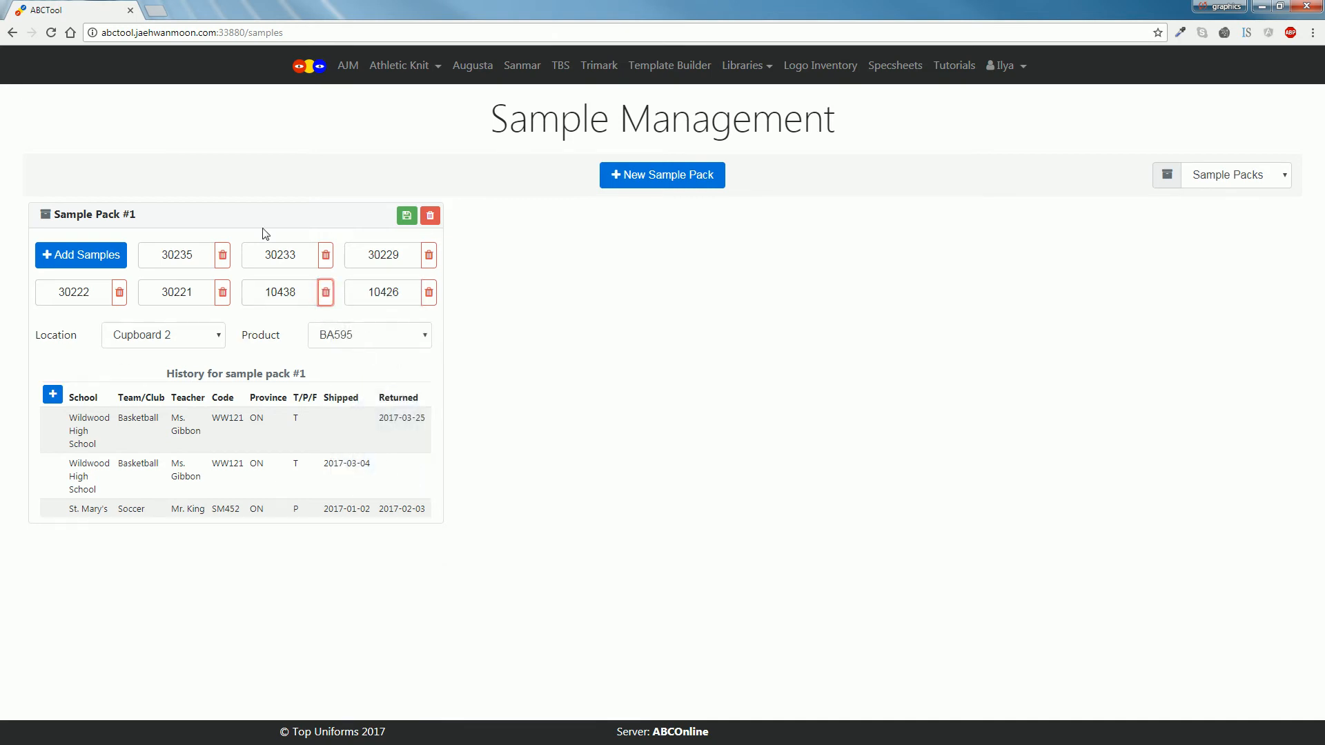
- Check the previews attached to the remaining golf shirt samples 10438 and 10426
left_click(305, 294)
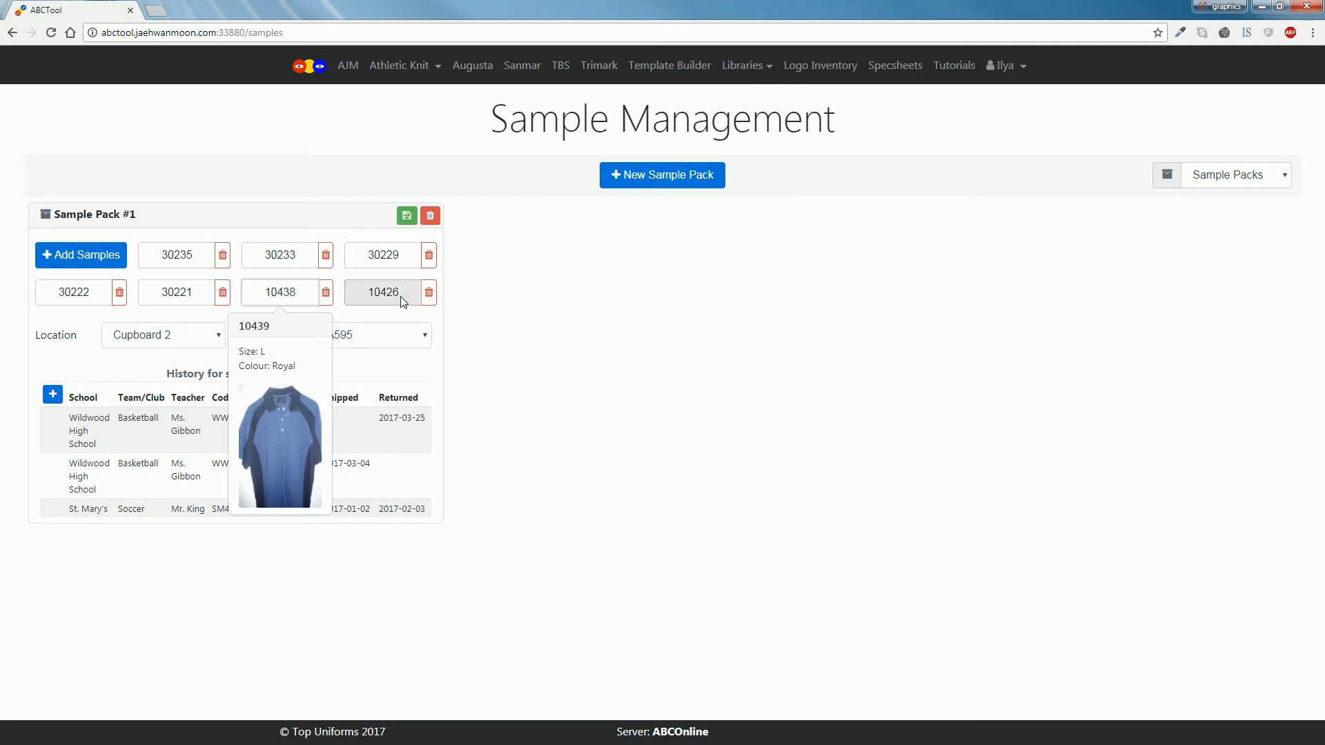
left_click(401, 297)
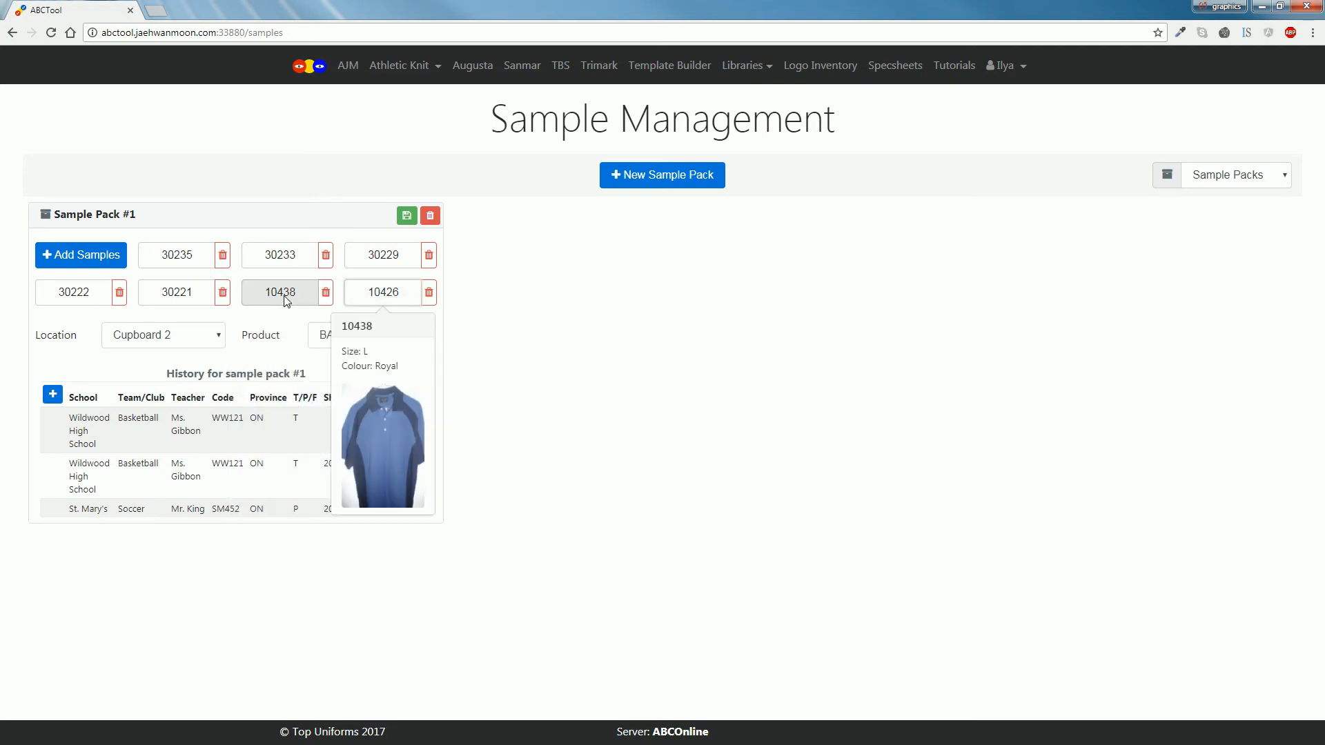
left_click(286, 299)
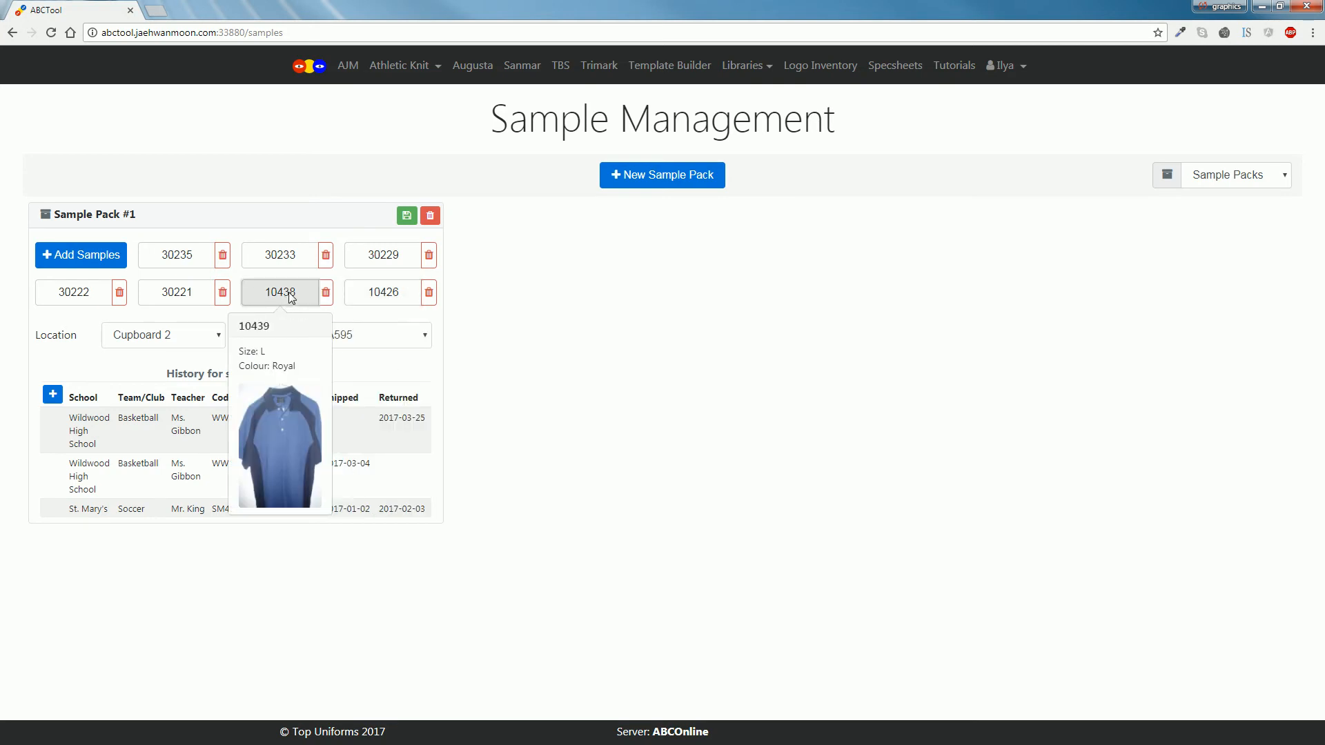
- Look through the previews of all the samples in the pack, from 30221 and 30222 to 30235
left_click(169, 293)
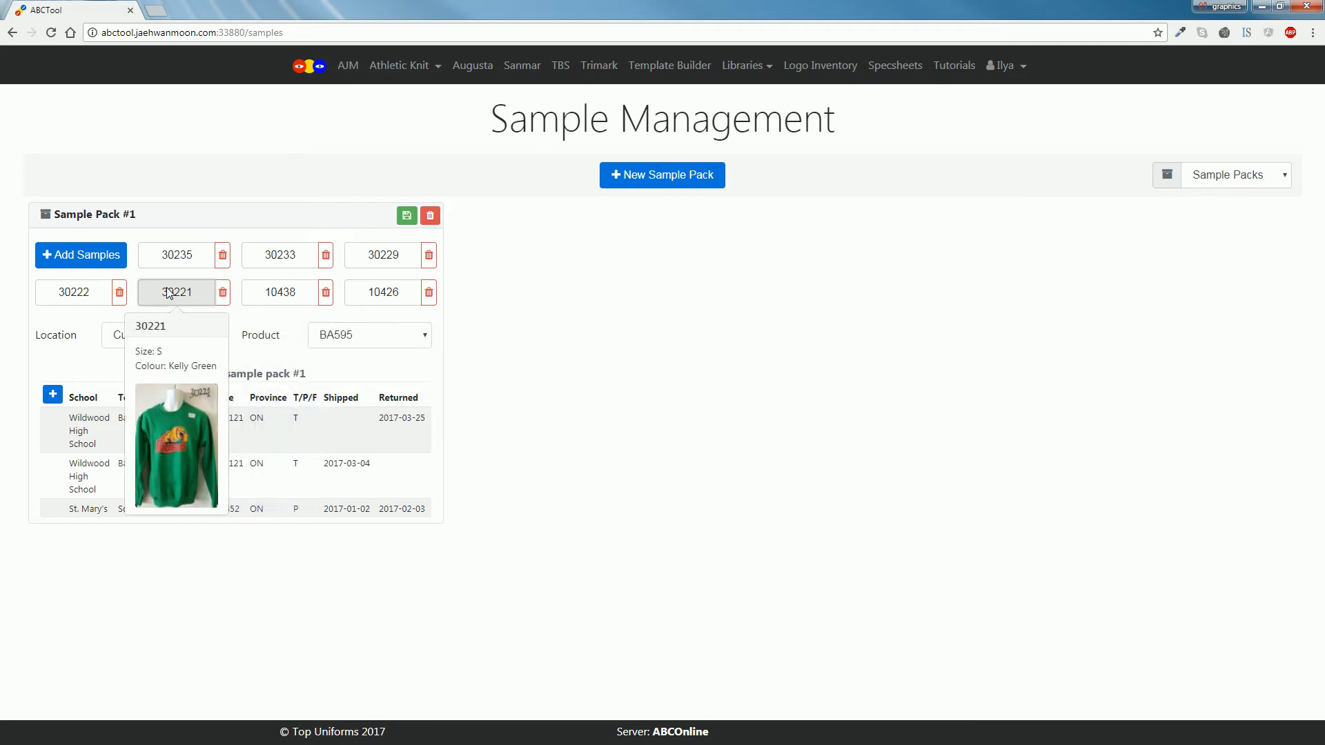
left_click(73, 293)
left_click(174, 253)
left_click(279, 254)
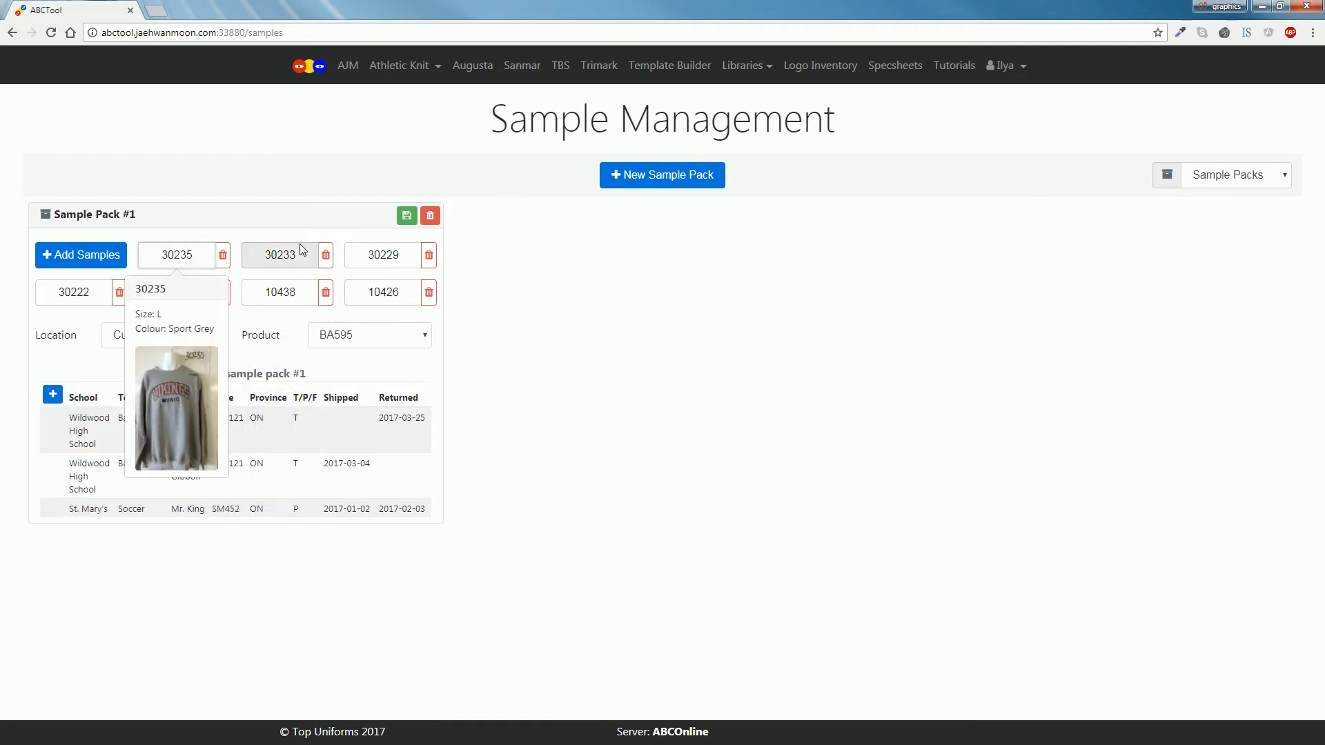
left_click(392, 256)
left_click(266, 295)
left_click(387, 291)
left_click(385, 259)
left_click(296, 255)
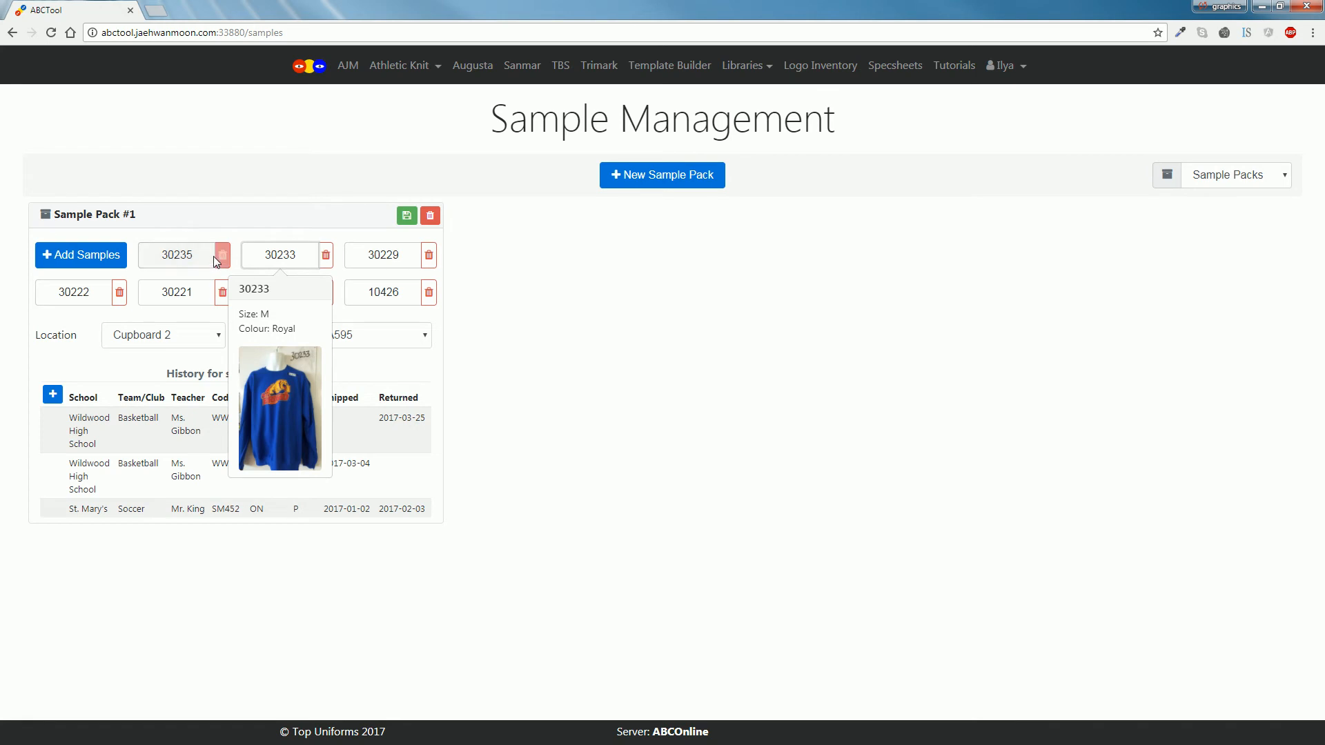
left_click(191, 254)
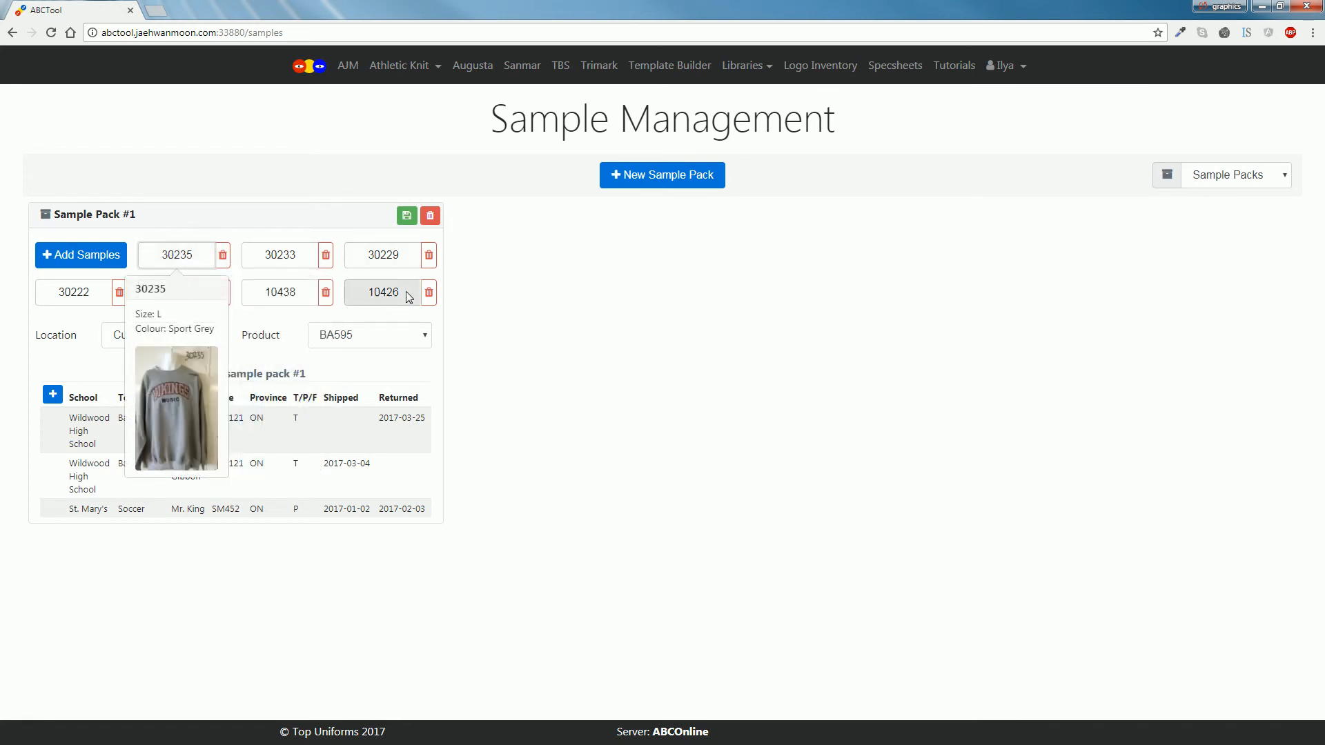
- Open and dismiss the preview of sample 30235 several times, leaving it closed
left_click(287, 318)
left_click(200, 261)
left_click(218, 218)
left_click(205, 256)
left_click(286, 215)
left_click(199, 256)
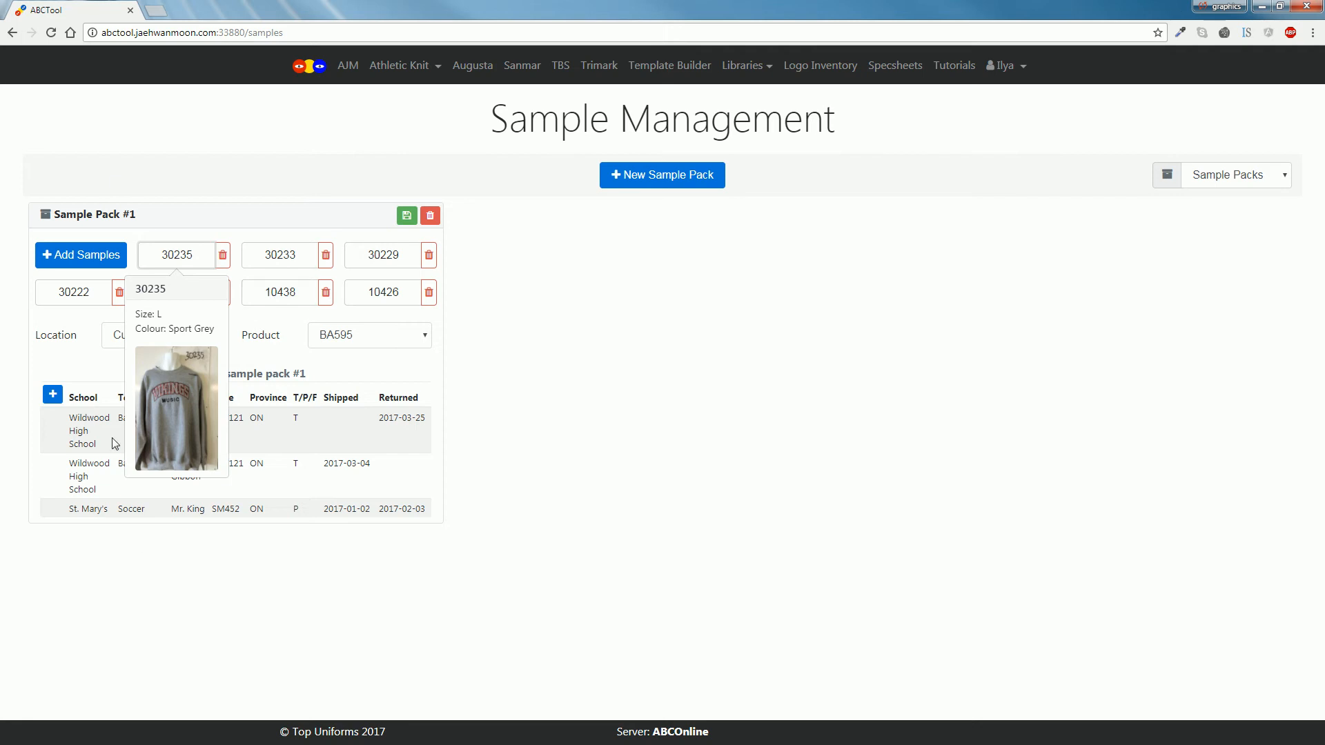
left_click(258, 307)
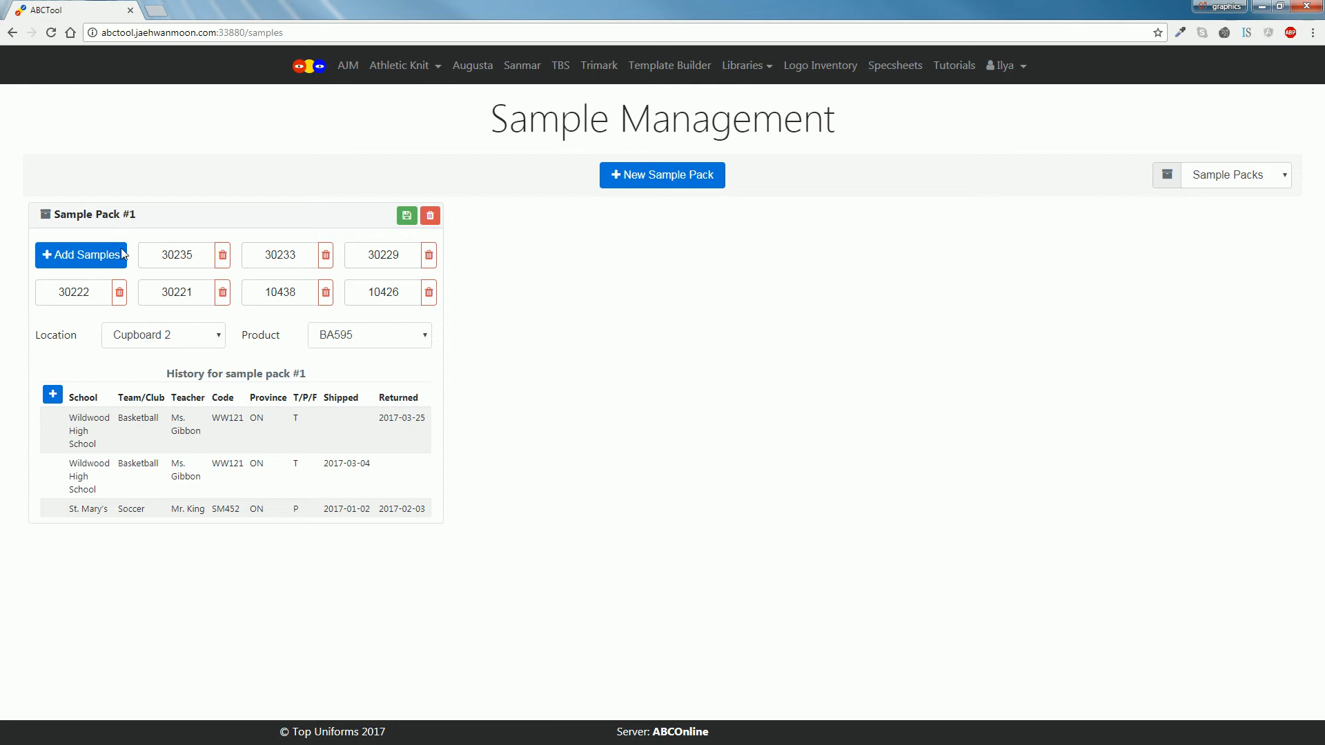
- Examine the title and the history table of Sample Pack #1
left_click(56, 215)
left_click_drag(73, 214, 160, 207)
left_click(159, 207)
left_click_drag(164, 376, 458, 517)
left_click(435, 522)
- Add a blank entry to Sample Pack #1's history and go through its fields from School to Returned
left_click(54, 394)
left_click(84, 414)
double_click(77, 399)
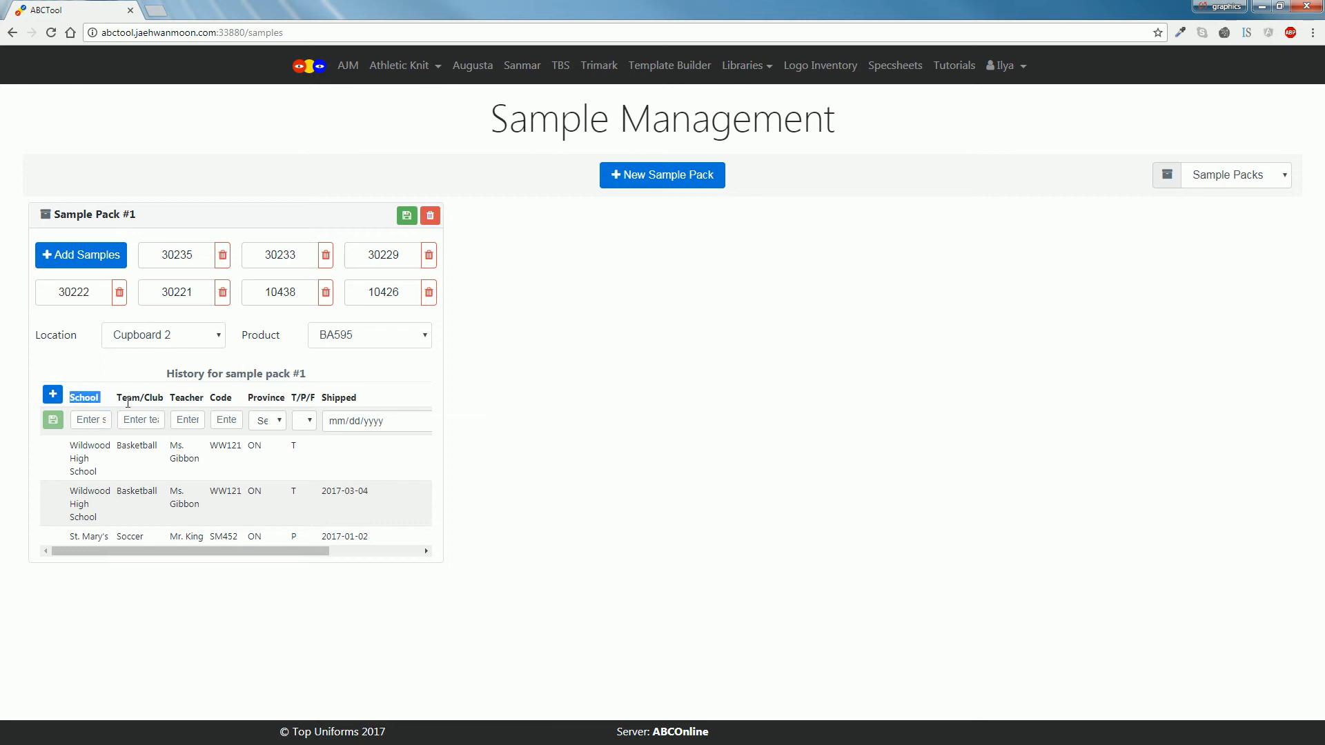
left_click(85, 421)
left_click(98, 420)
left_click(129, 424)
scroll(207, 424, "right", 3)
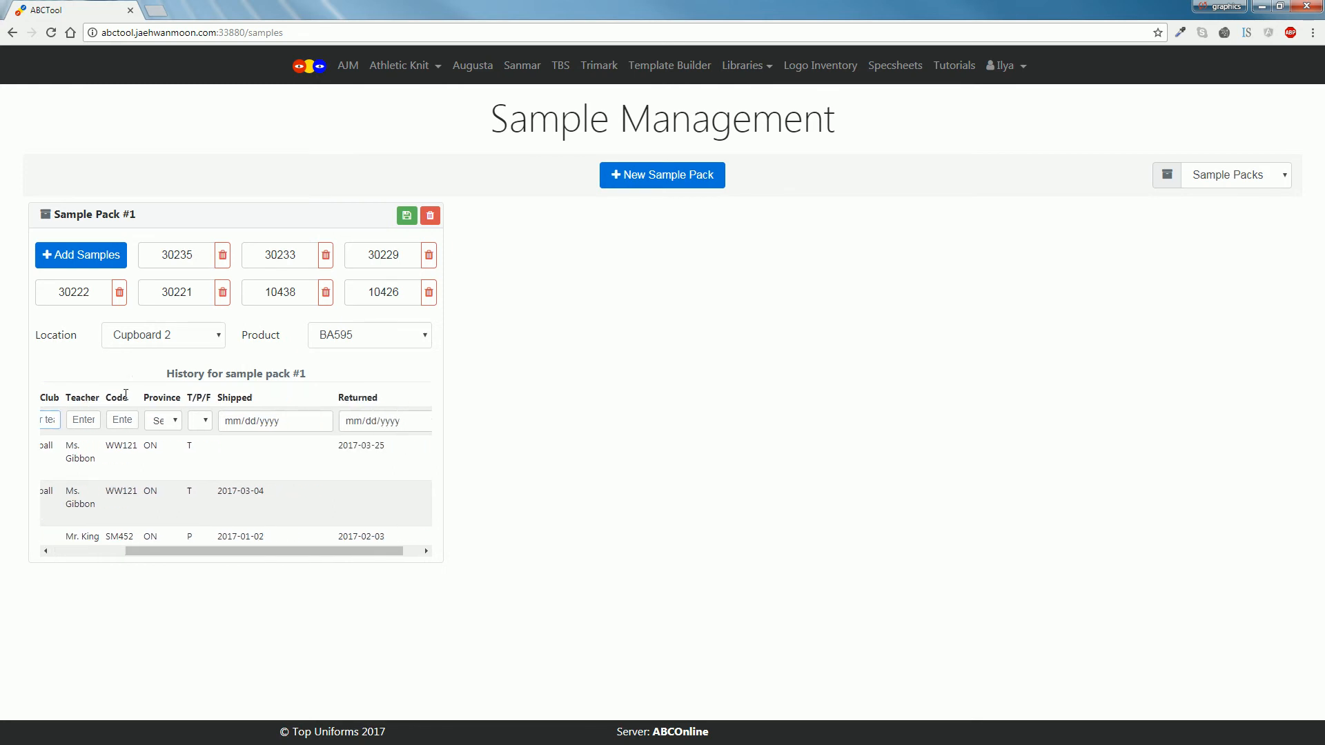
left_click(228, 428)
double_click(206, 397)
double_click(337, 396)
left_click(217, 397)
- Fill the new history entry with school Riverdale CI, team Soccer, the teacher's name and code RIV
scroll(253, 390, "left", 3)
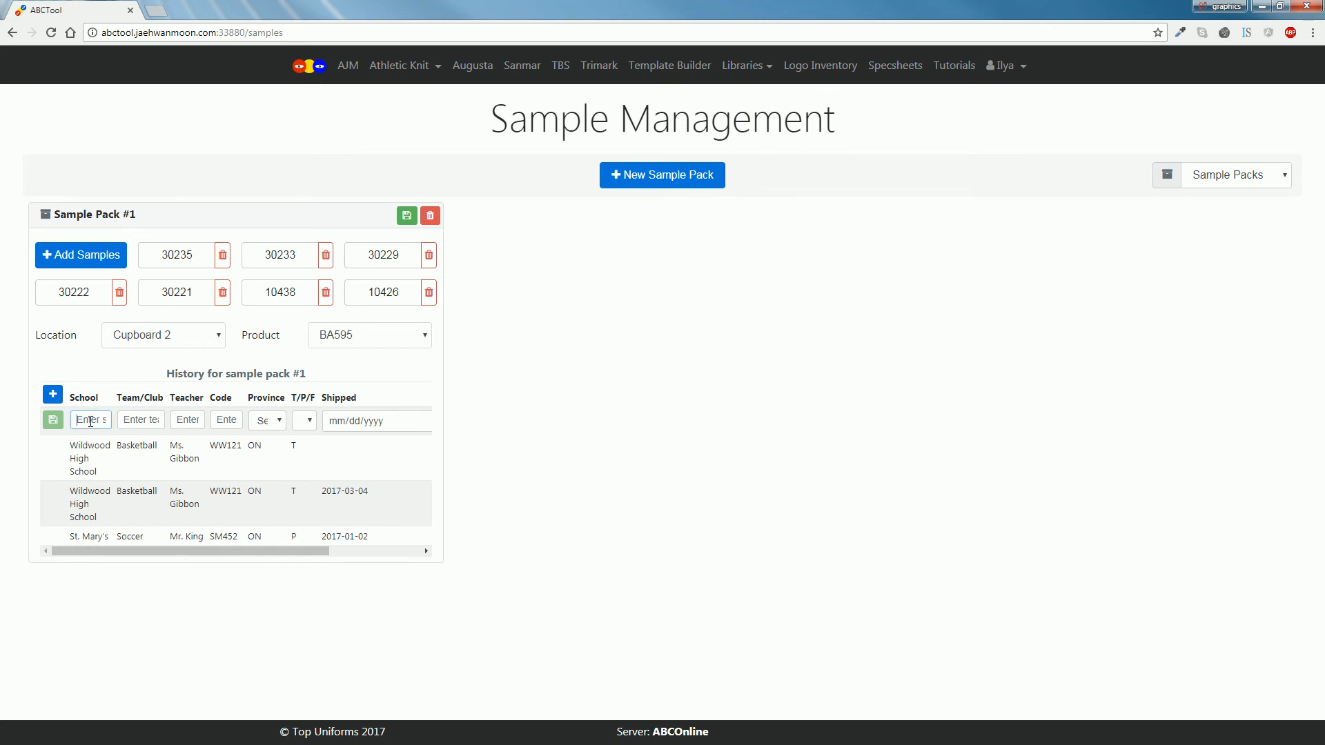
type("Riverdale Cl")
key("Tab")
type("SM")
key("Tab")
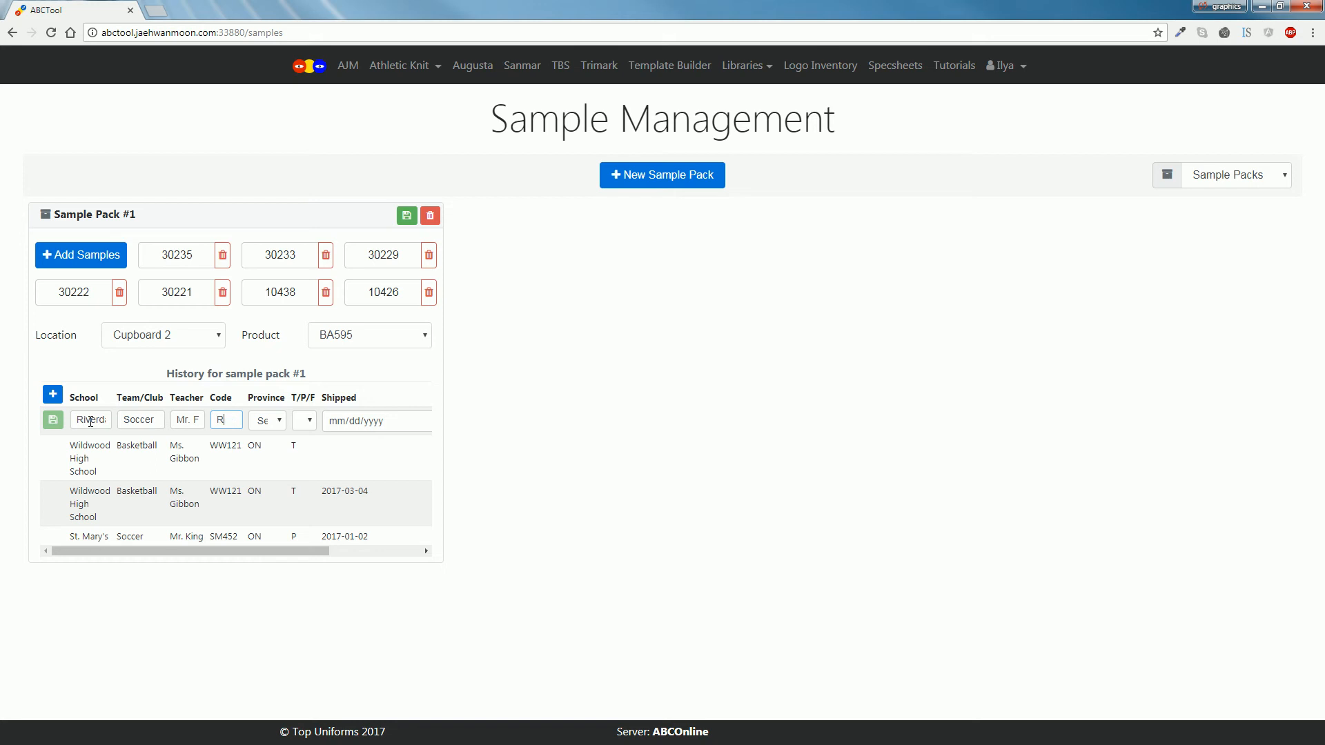
key("Tab")
- Set the new history entry's province to ON and its T/P/F value to Top Uniforms
key("a")
left_click(277, 422)
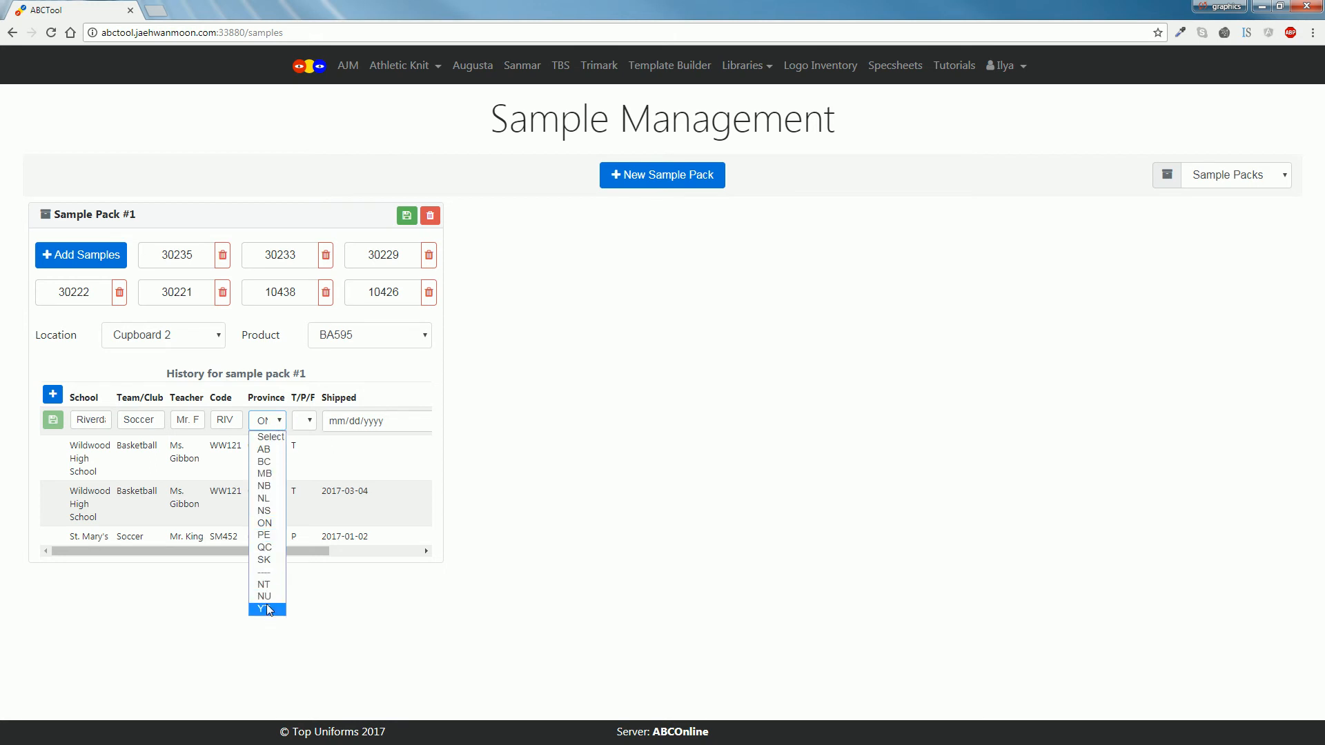
left_click(308, 424)
left_click(312, 422)
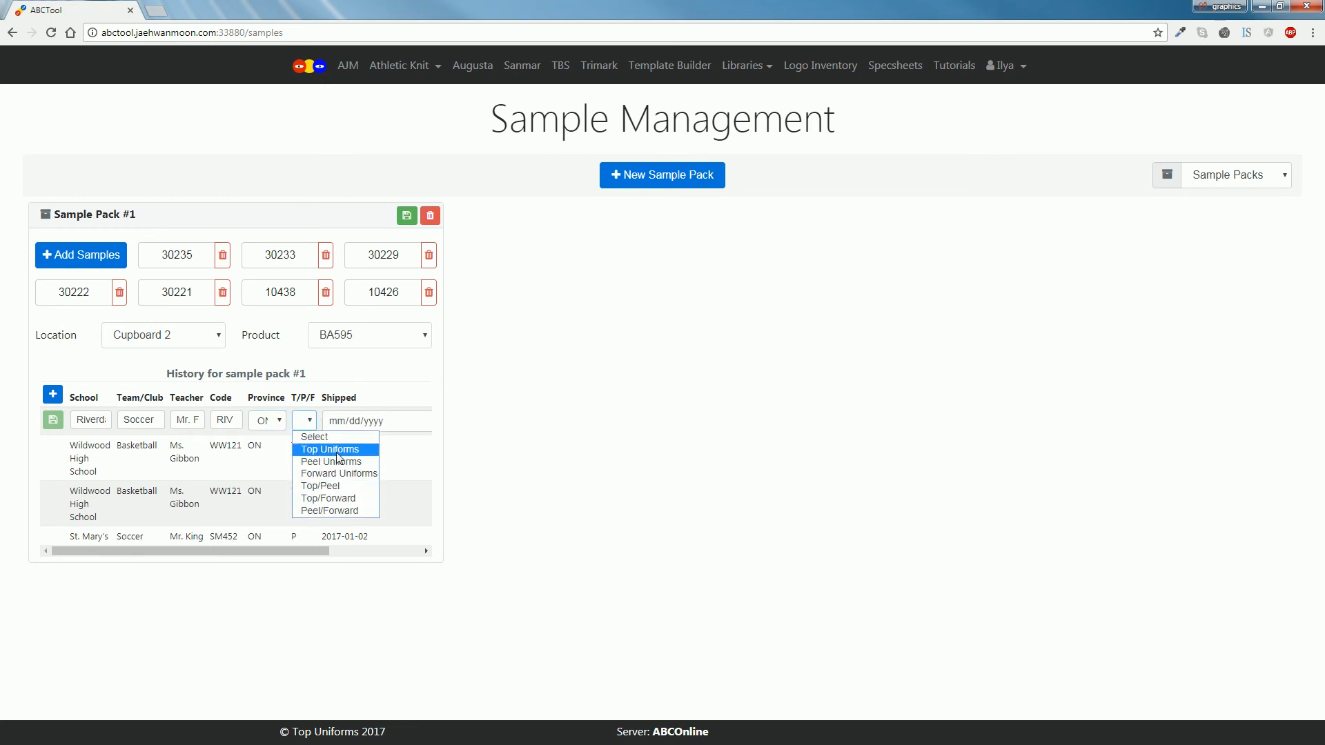
left_click(351, 398)
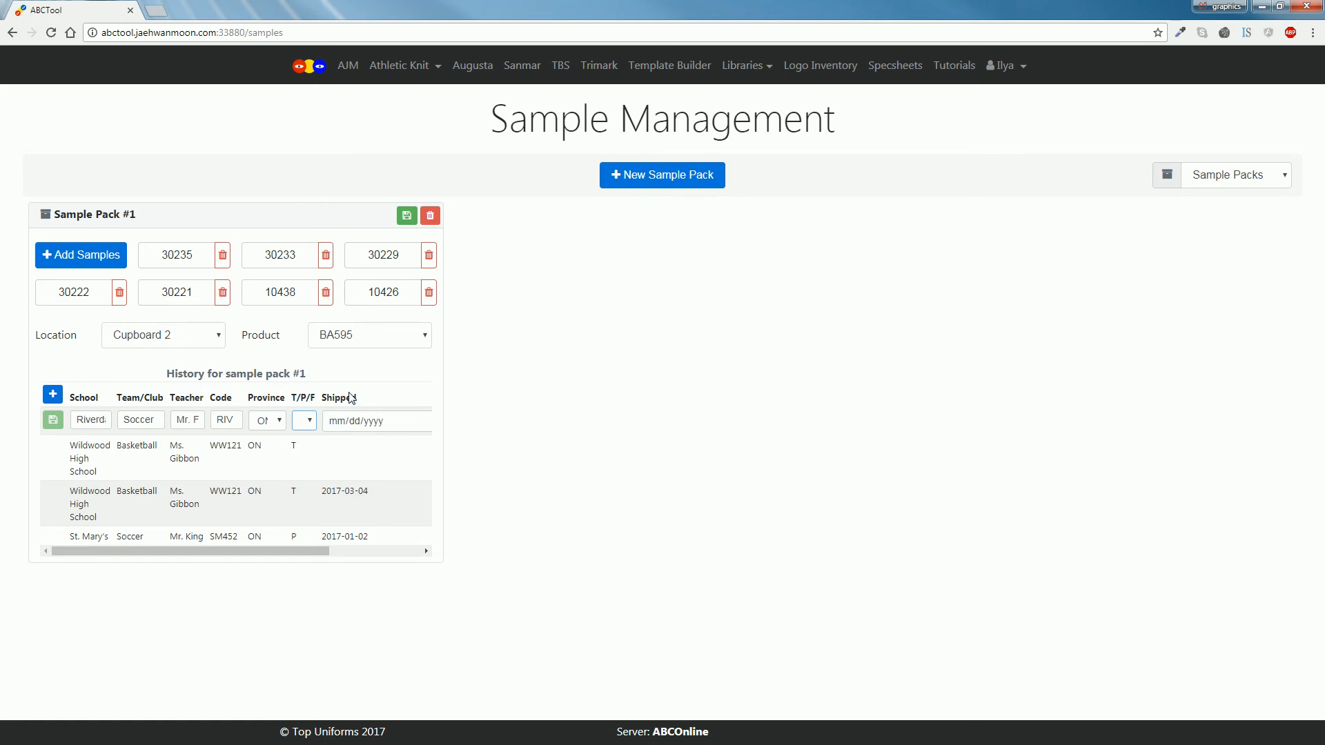
left_click(309, 423)
left_click(311, 422)
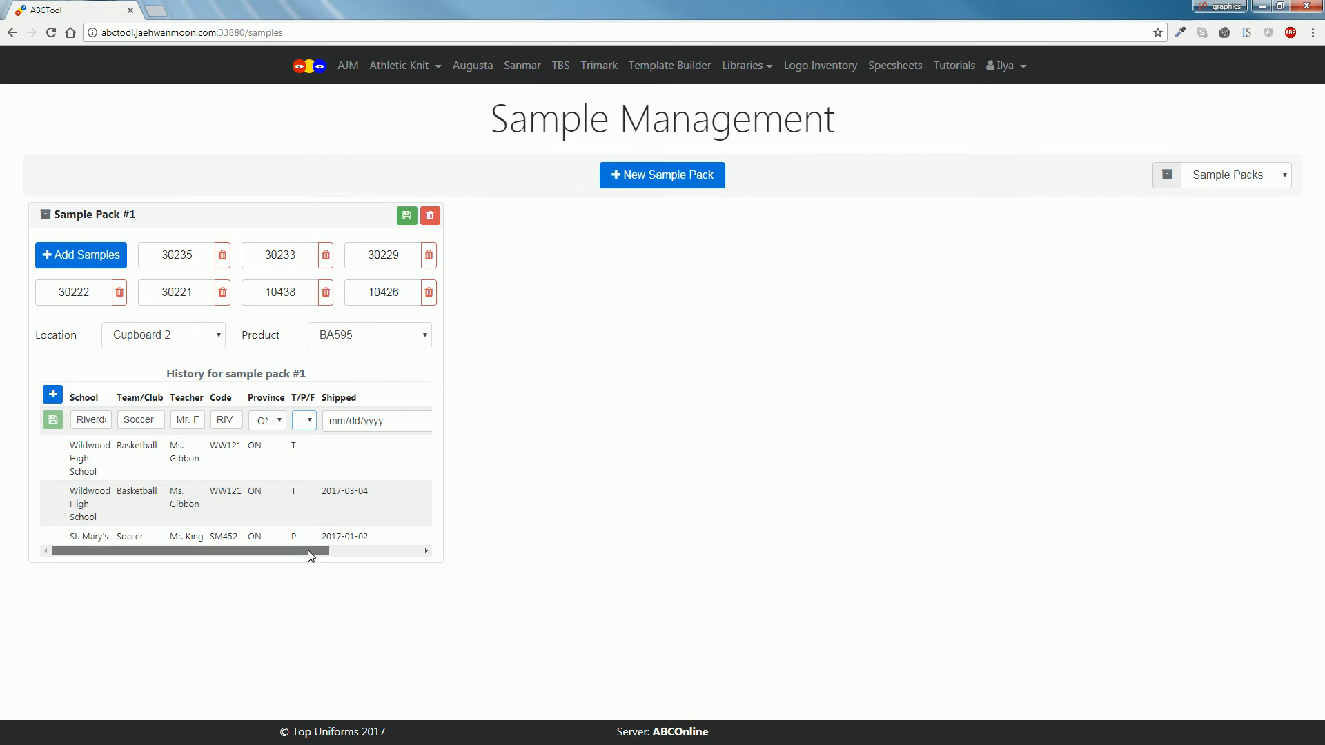
- Set the new history entry's Shipped date to 07/28/2017
left_click_drag(308, 551, 362, 549)
left_click(350, 421)
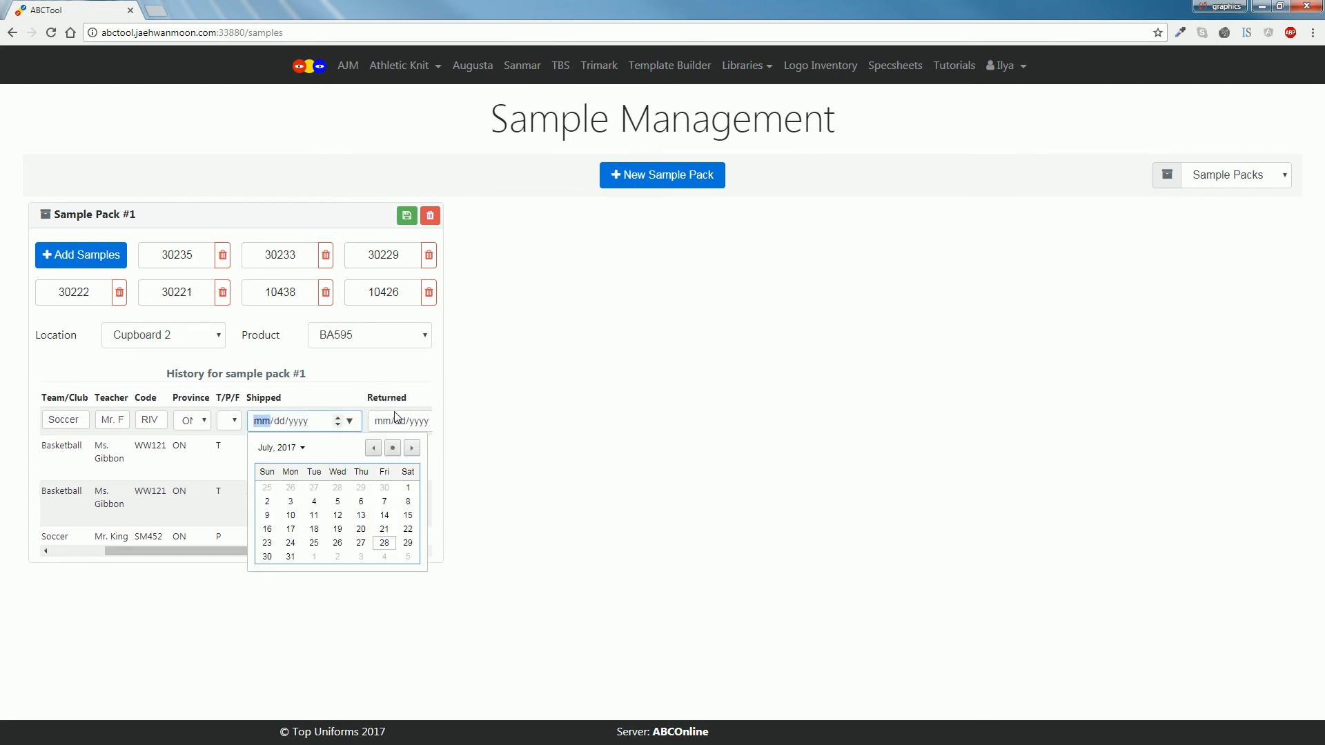
left_click(393, 449)
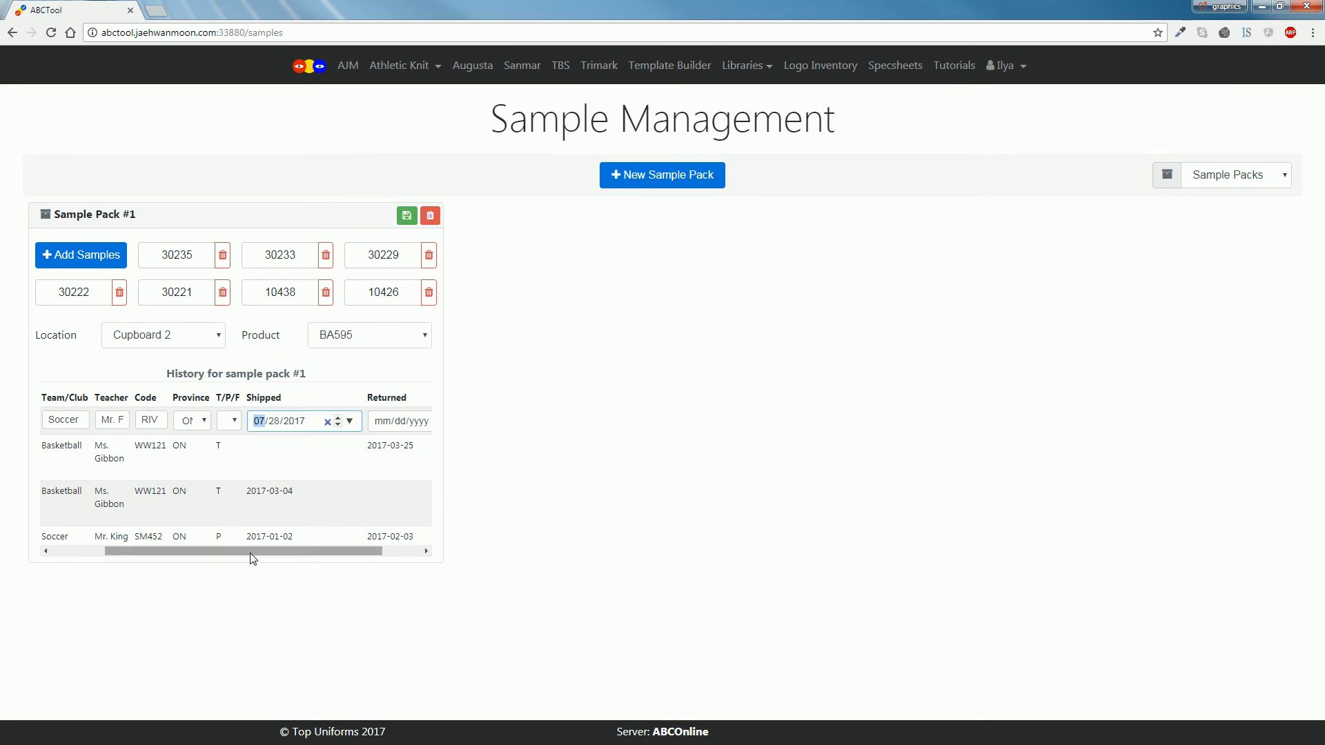
- Look at the Returned date calendar, leave that date blank, and save the Riverdale CI history entry
left_click_drag(258, 555, 328, 557)
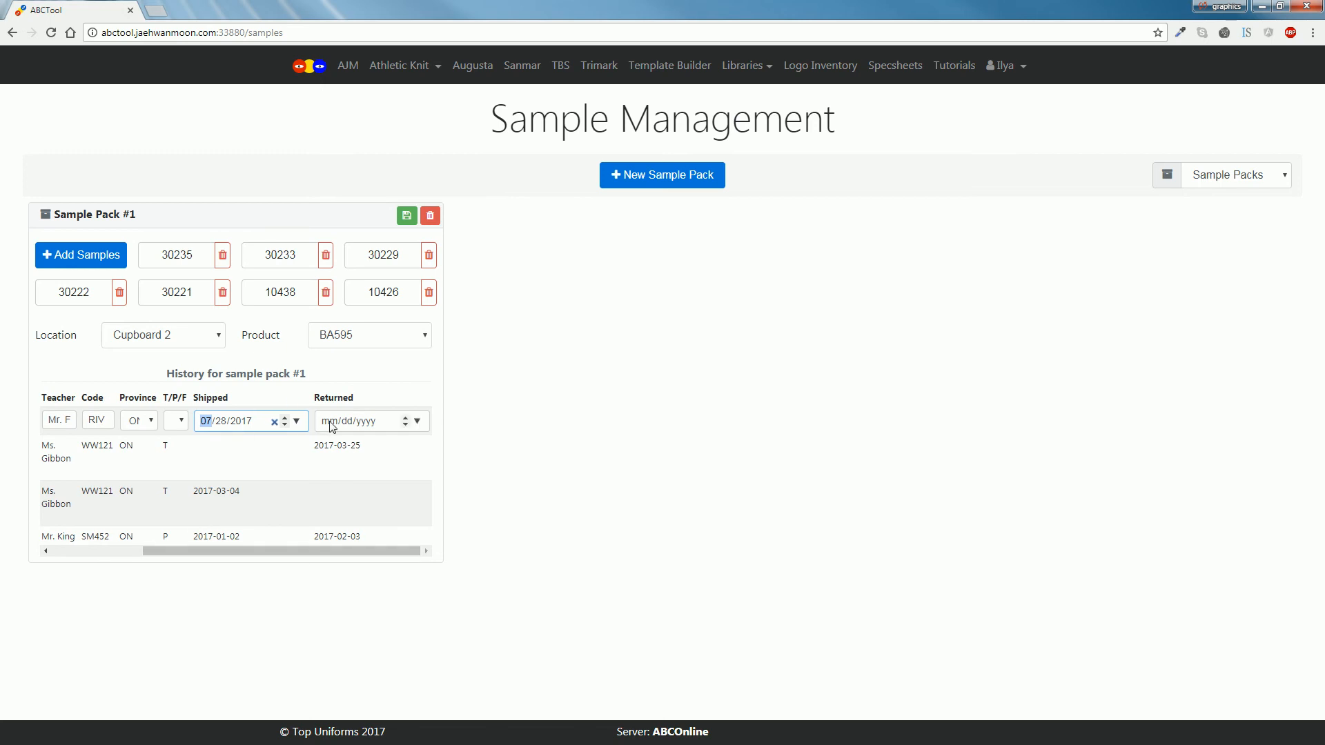
left_click(418, 422)
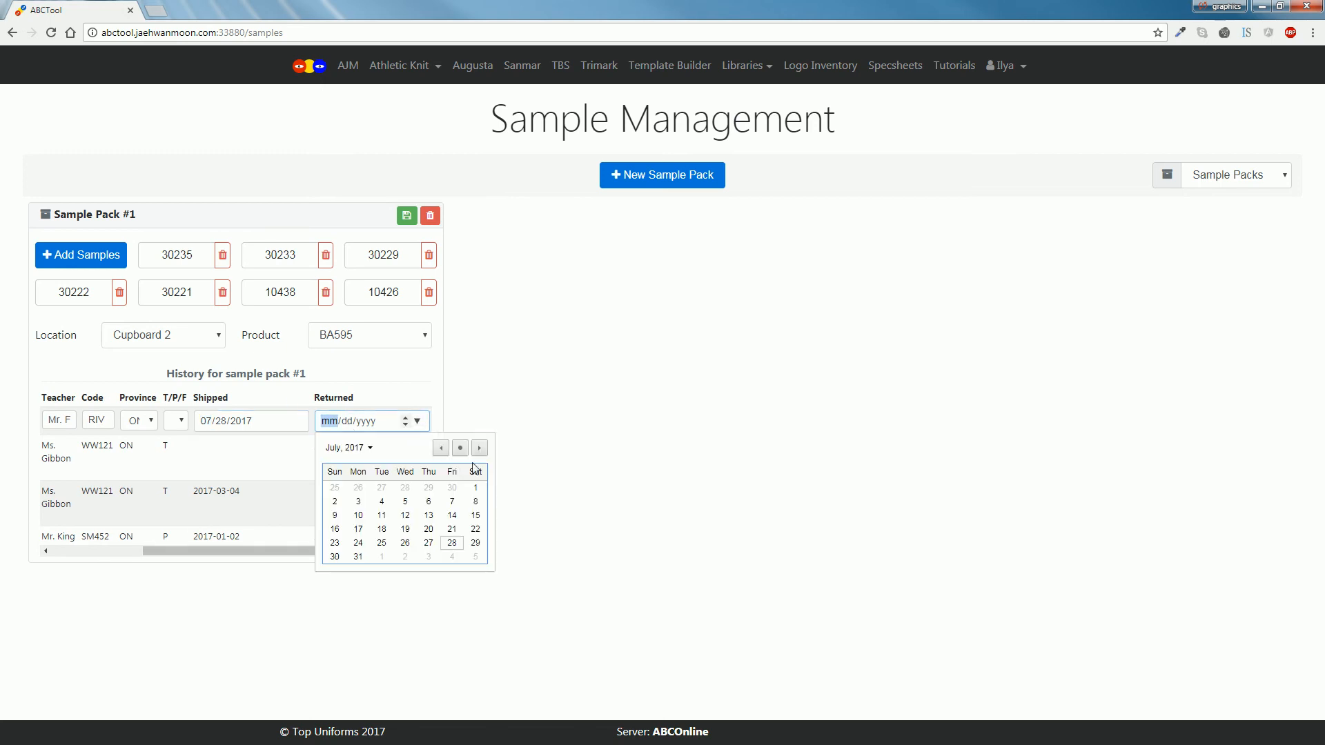
left_click(462, 376)
left_click_drag(355, 551, 169, 537)
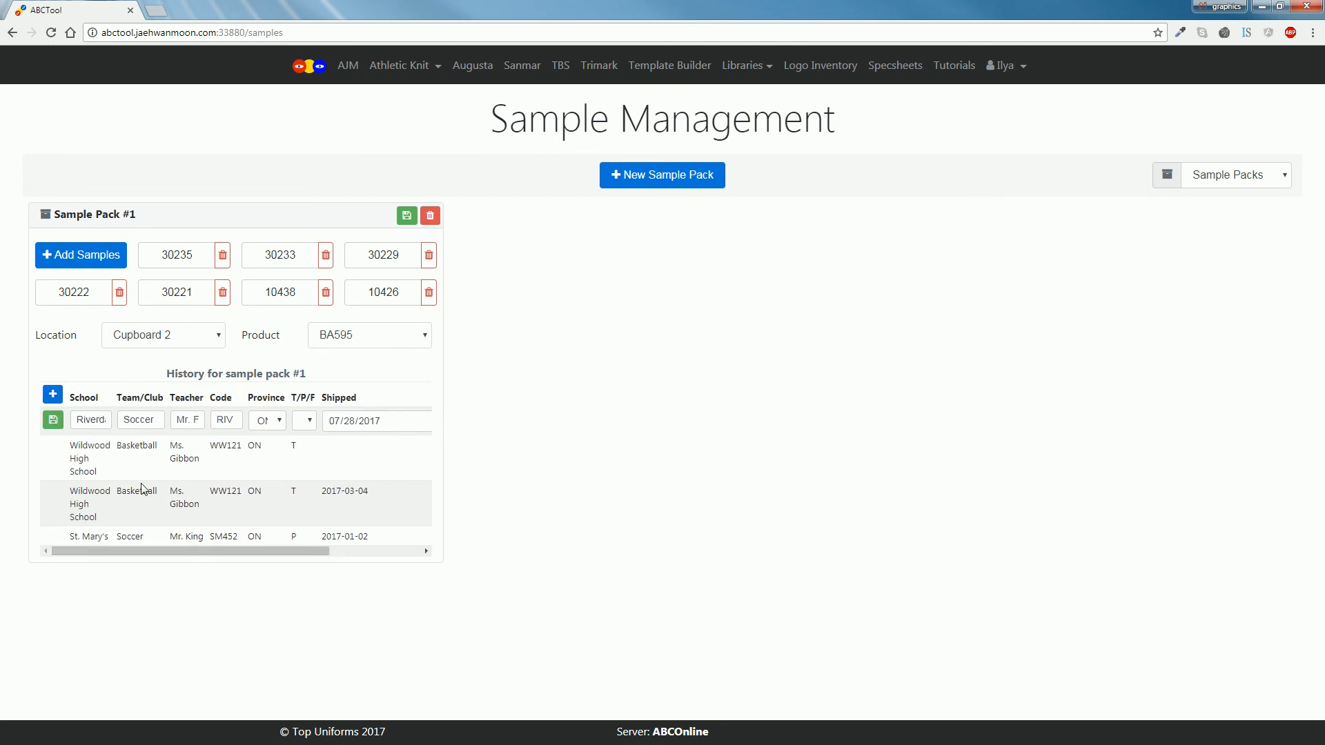
left_click_drag(72, 407, 341, 402)
double_click(341, 401)
left_click(82, 419)
left_click(53, 421)
- Examine the Shipped and Returned dates of all the entries in Sample Pack #1's history
scroll(103, 422, "right", 1)
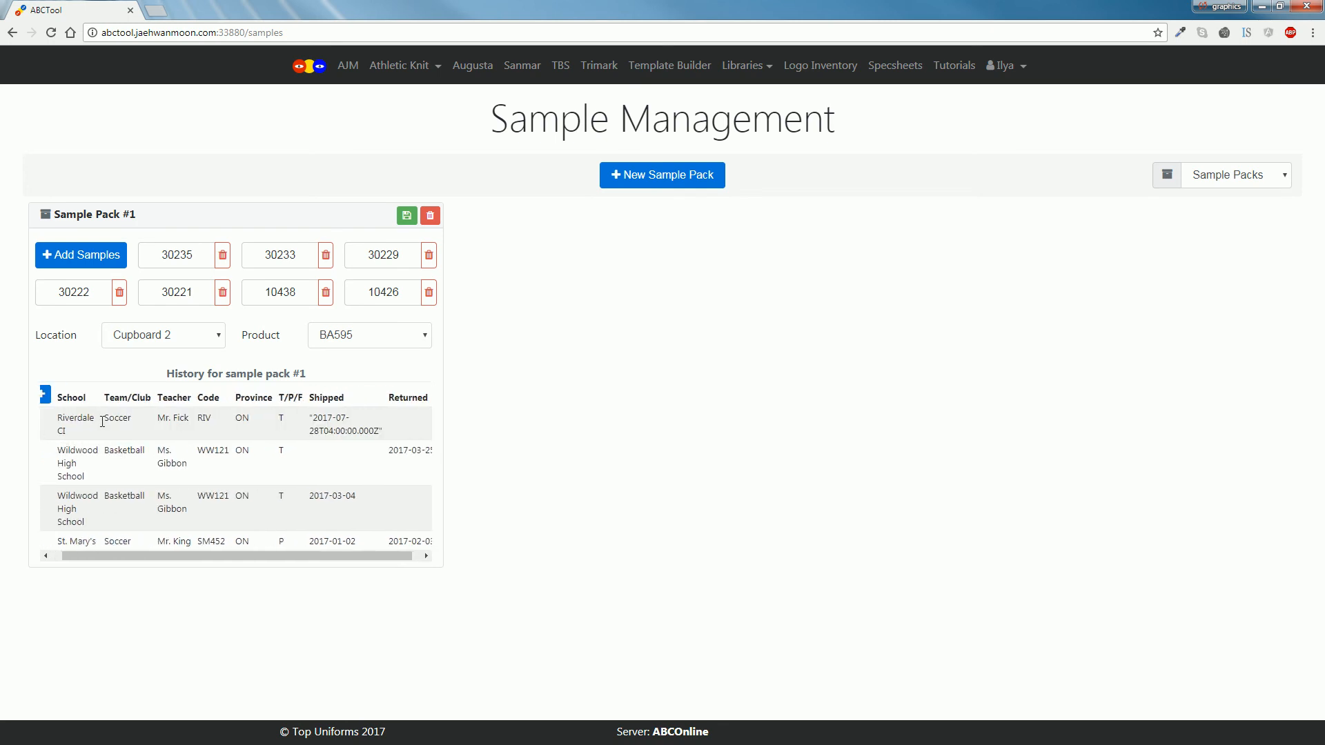
left_click_drag(301, 418, 385, 432)
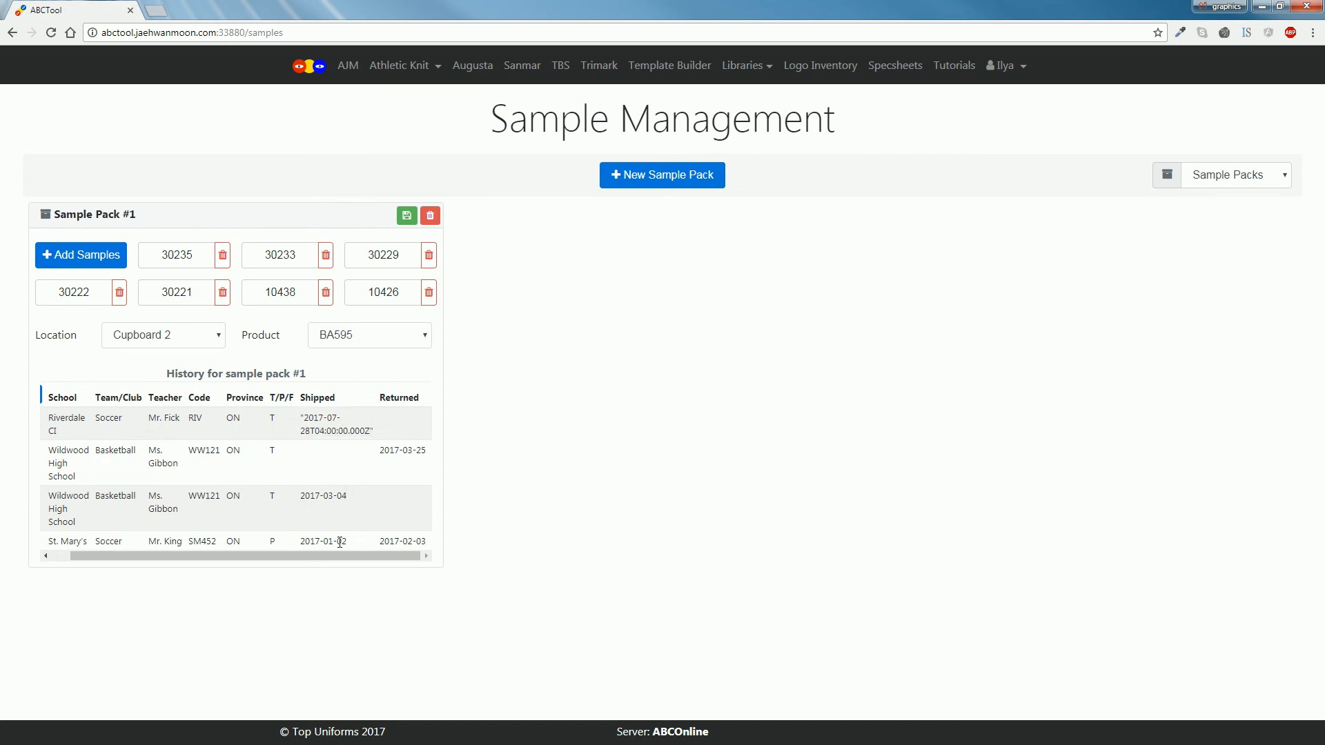
left_click(1233, 174)
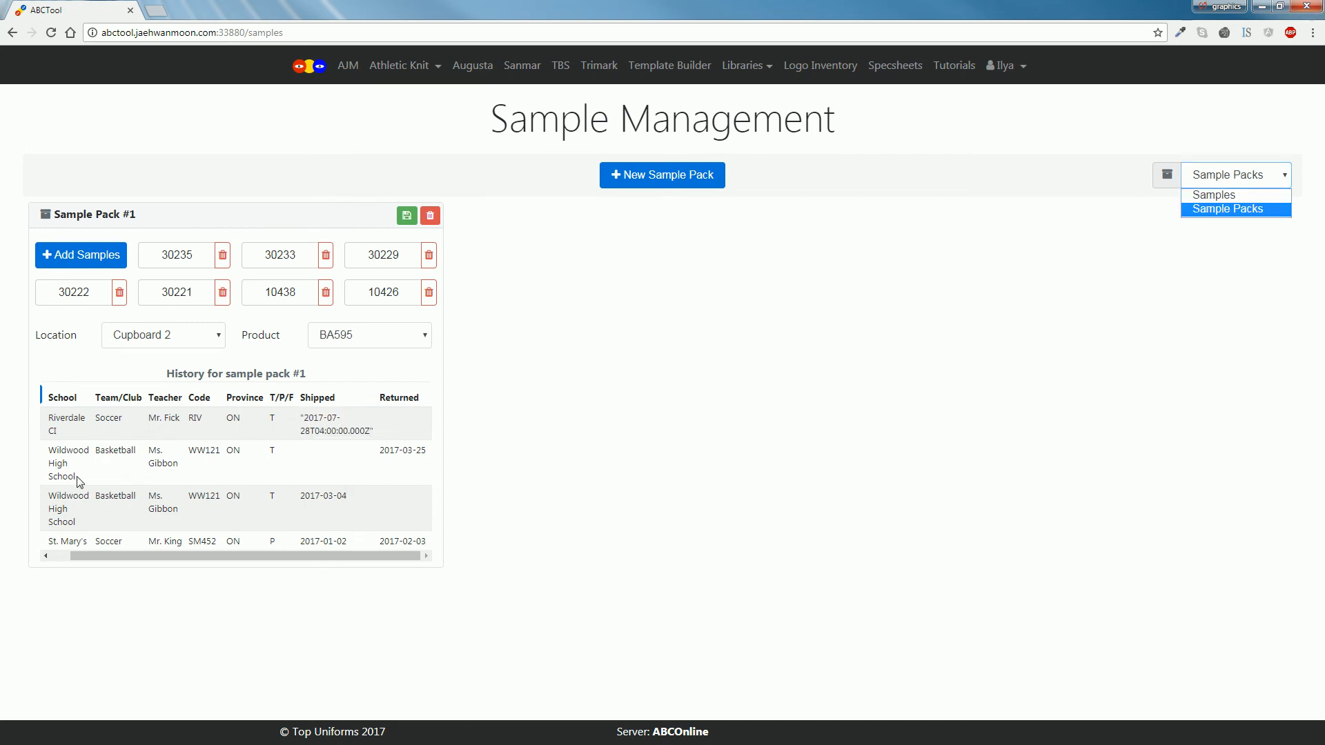
left_click(313, 467)
left_click_drag(379, 453, 425, 451)
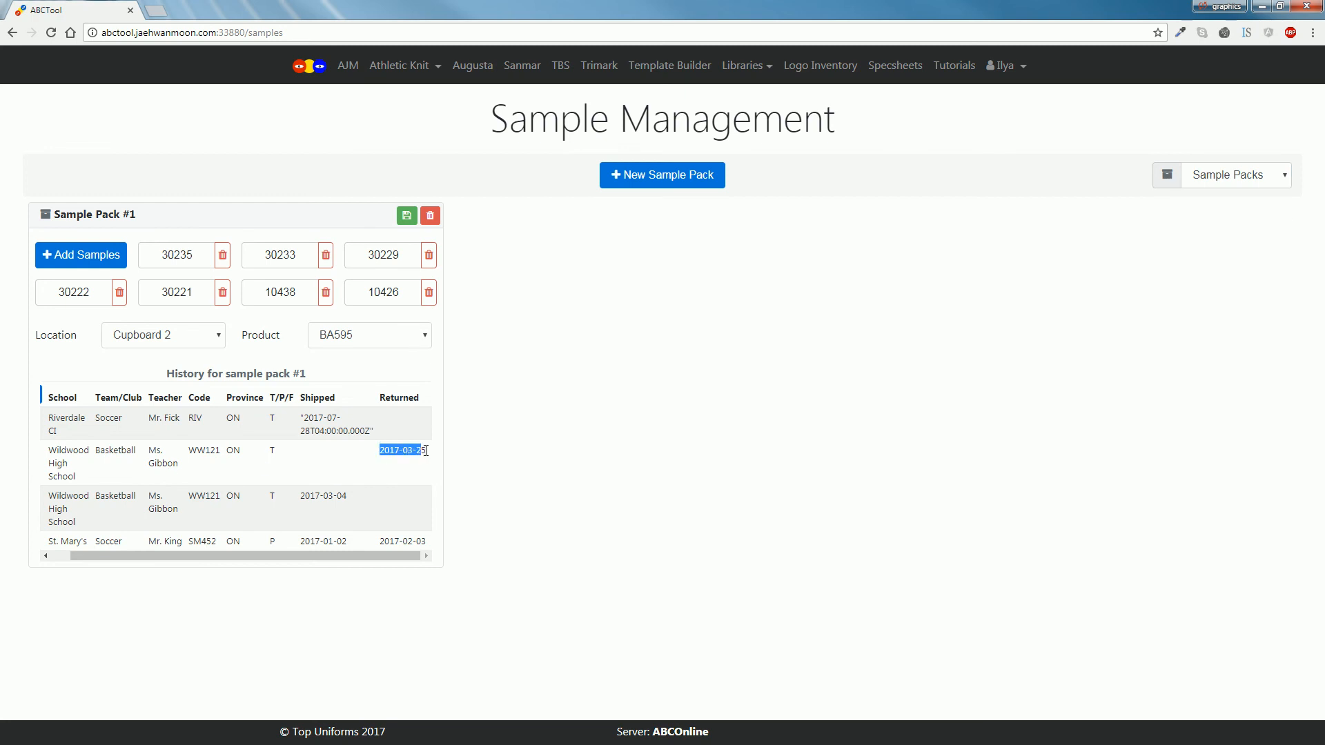
triple_click(304, 498)
triple_click(327, 541)
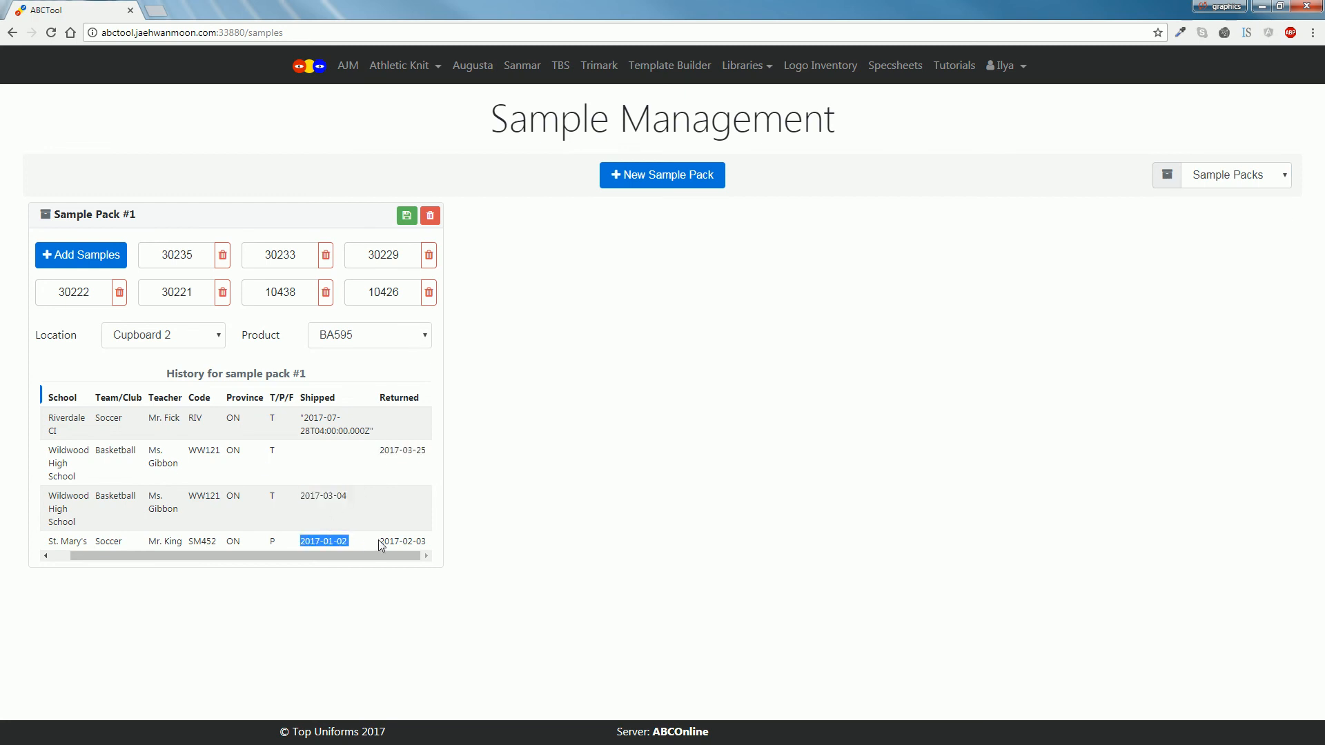
triple_click(381, 542)
scroll(279, 451, "left", 1)
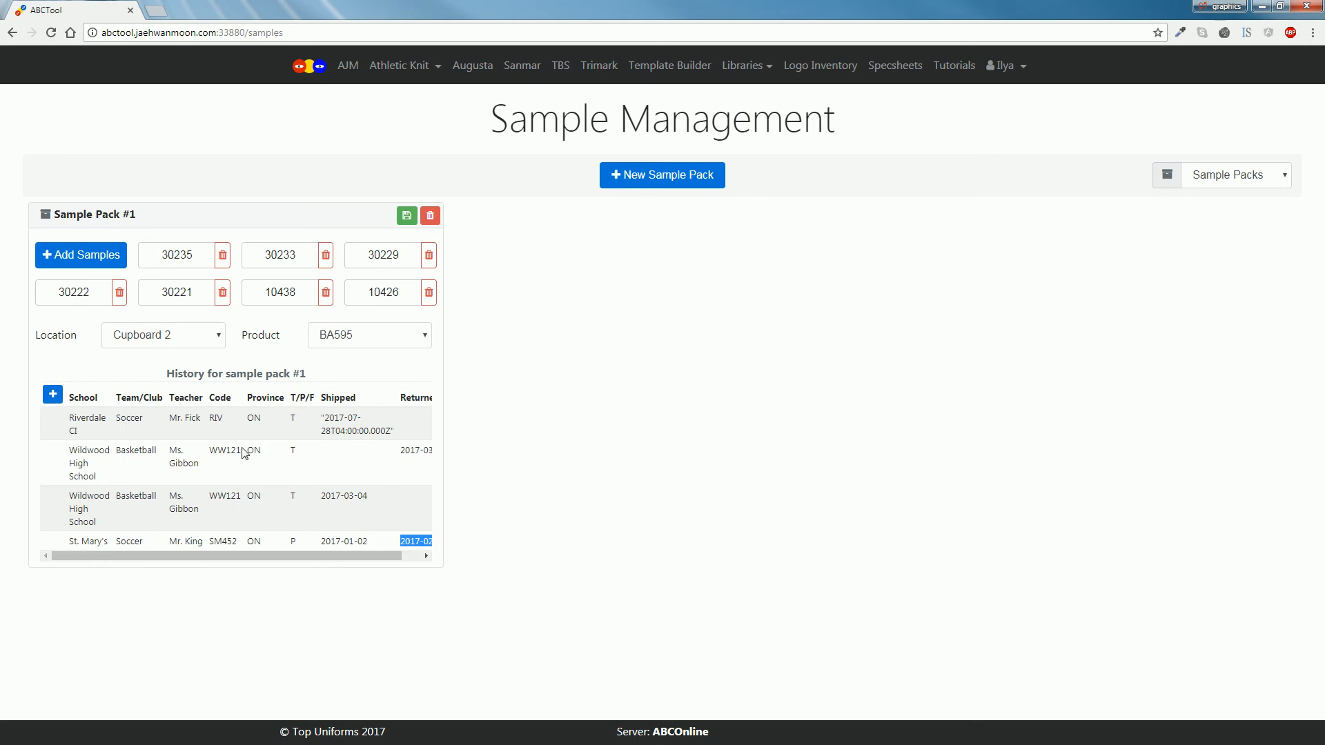
- Compare the Riverdale CI entry's school and Shipped date with the Returned date of the Wildwood High School entry
triple_click(89, 422)
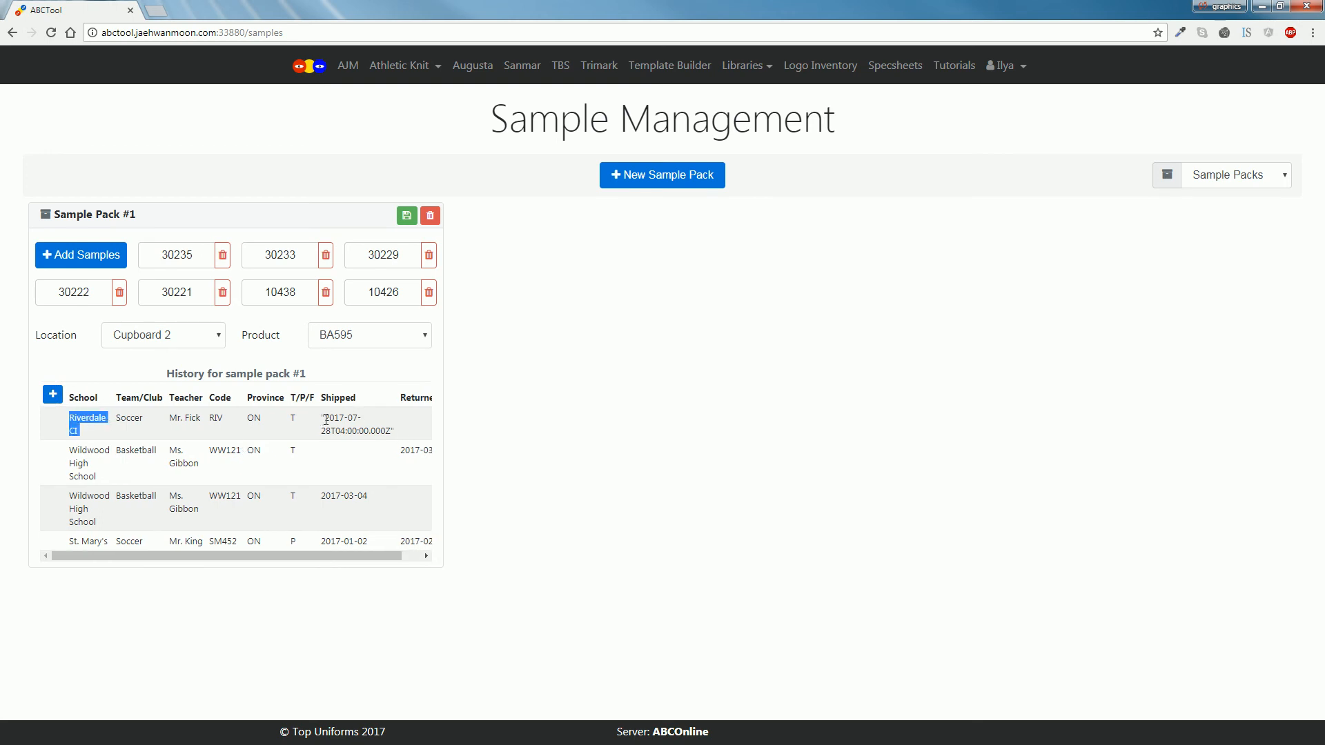
left_click_drag(325, 419, 331, 433)
scroll(333, 428, "right", 1)
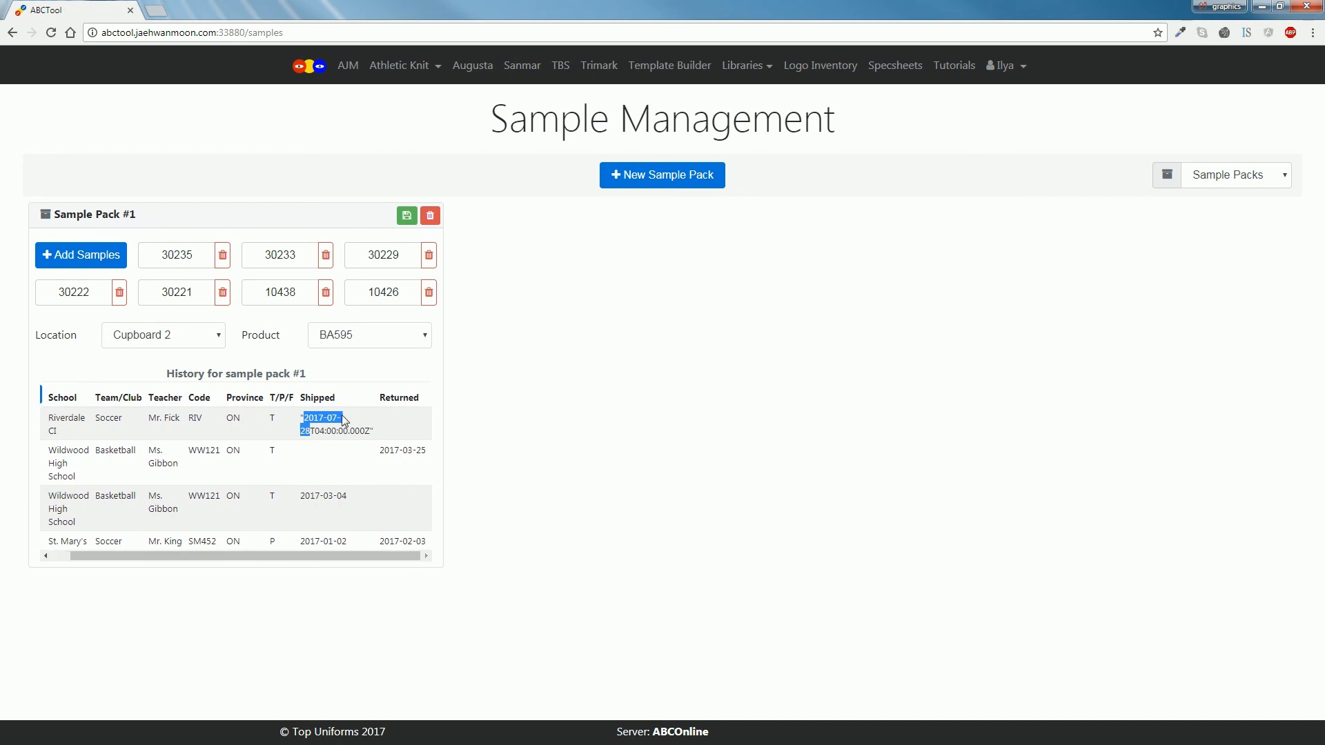
double_click(387, 452)
triple_click(408, 452)
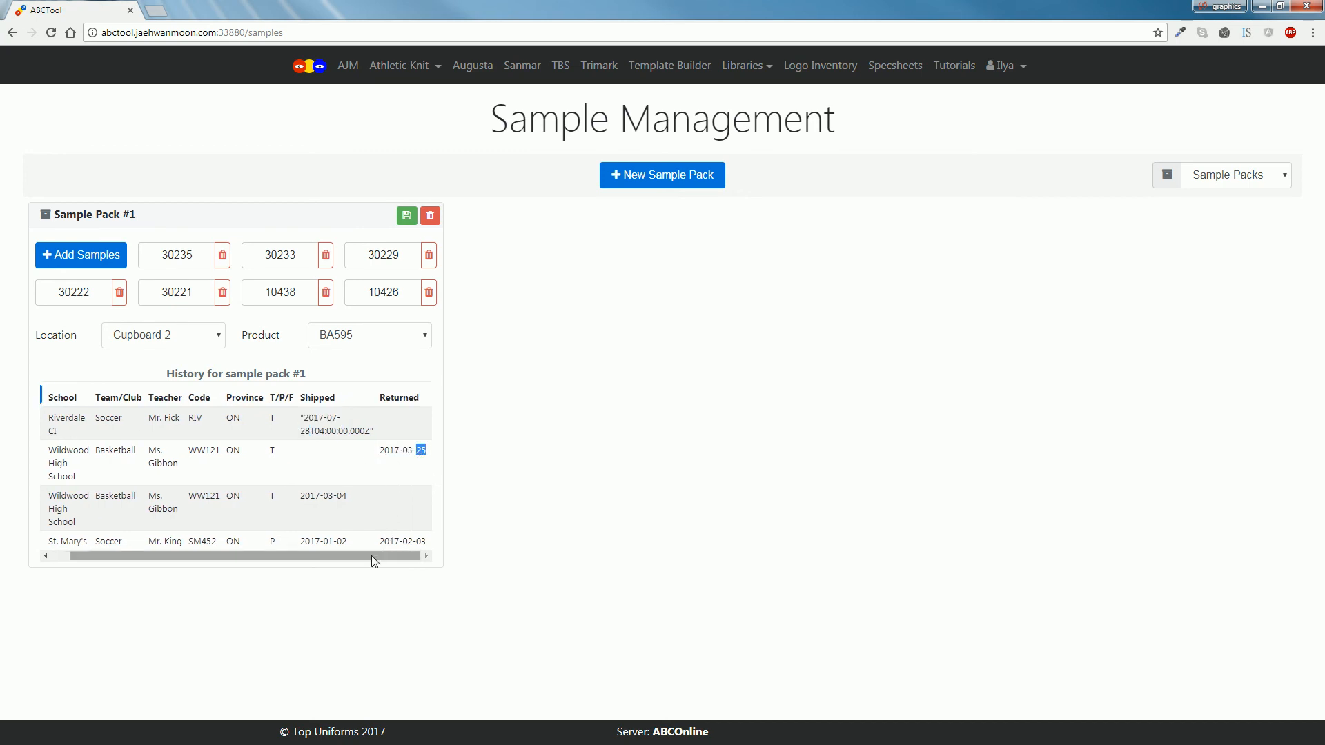
left_click_drag(372, 556, 234, 562)
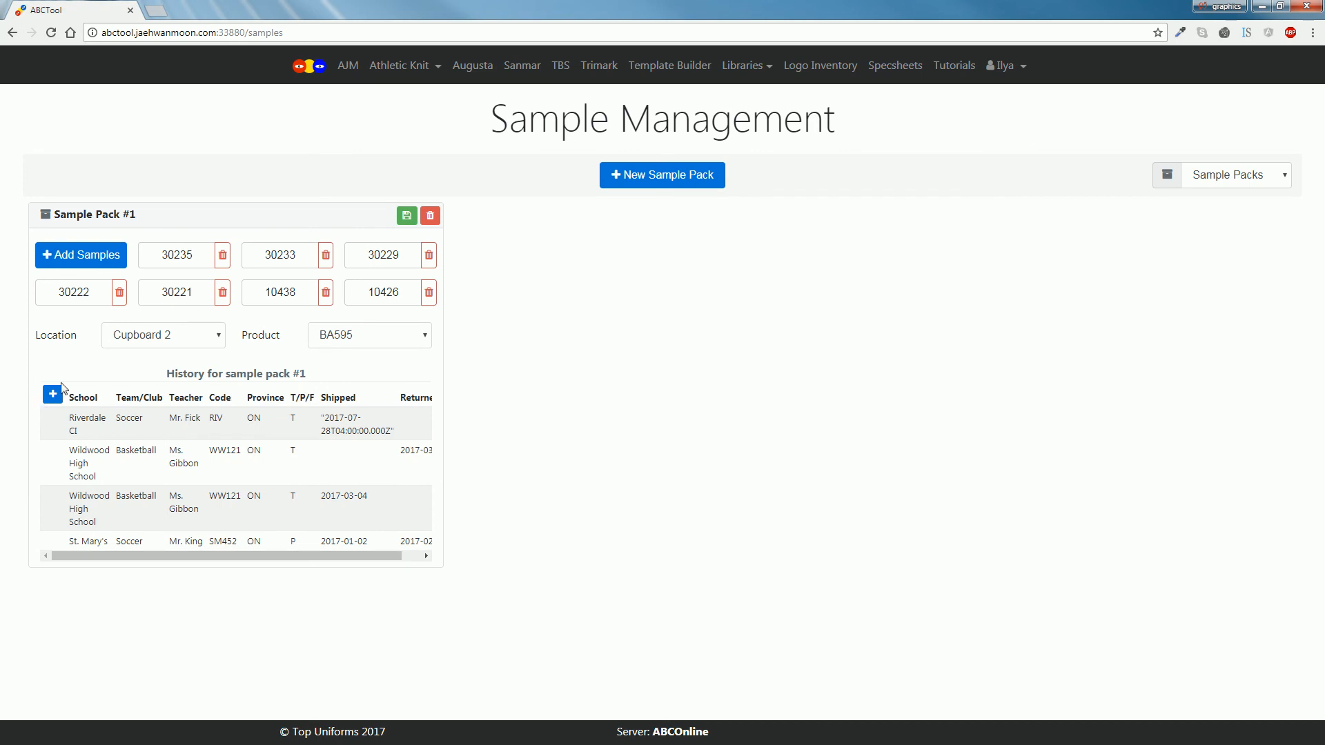
- Open another blank history entry in Sample Pack #1 and inspect its Shipped and Returned date fields
left_click_drag(288, 584, 380, 583)
left_click(210, 424)
left_click(229, 424)
left_click(247, 424)
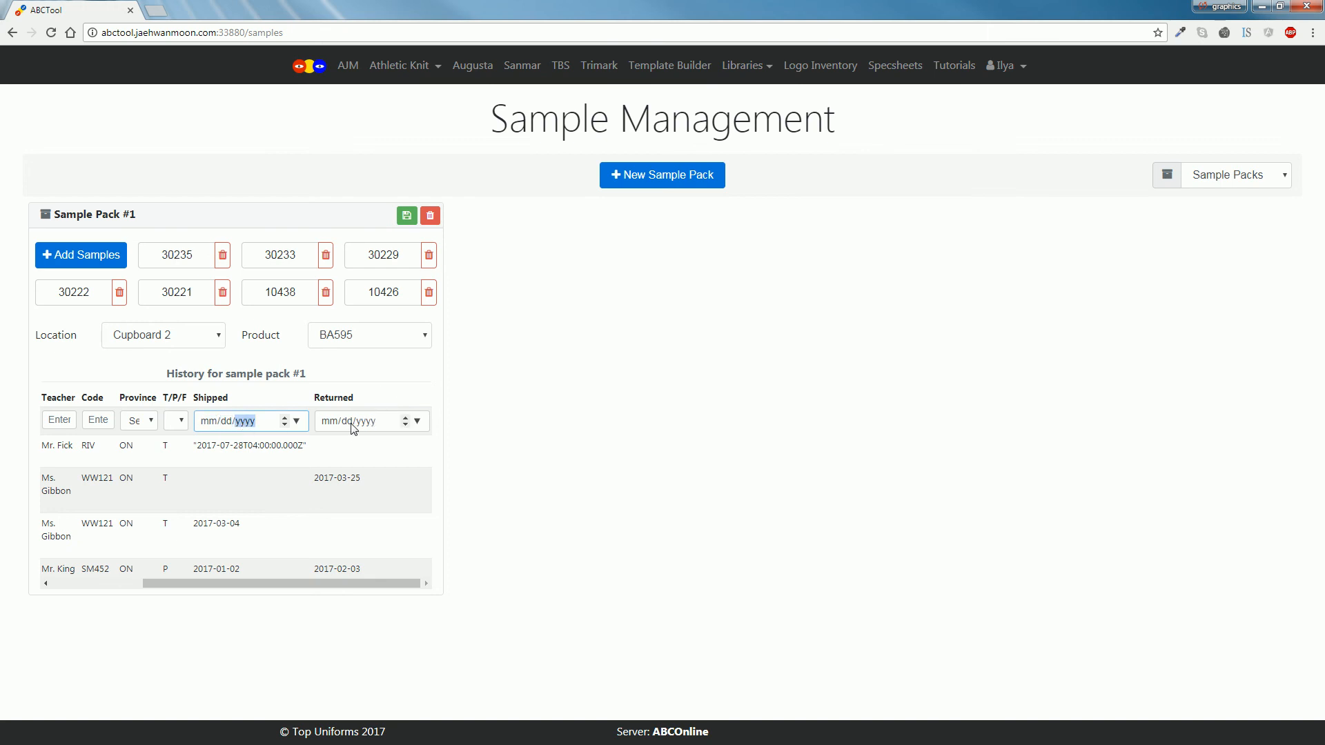
left_click_drag(229, 587, 152, 585)
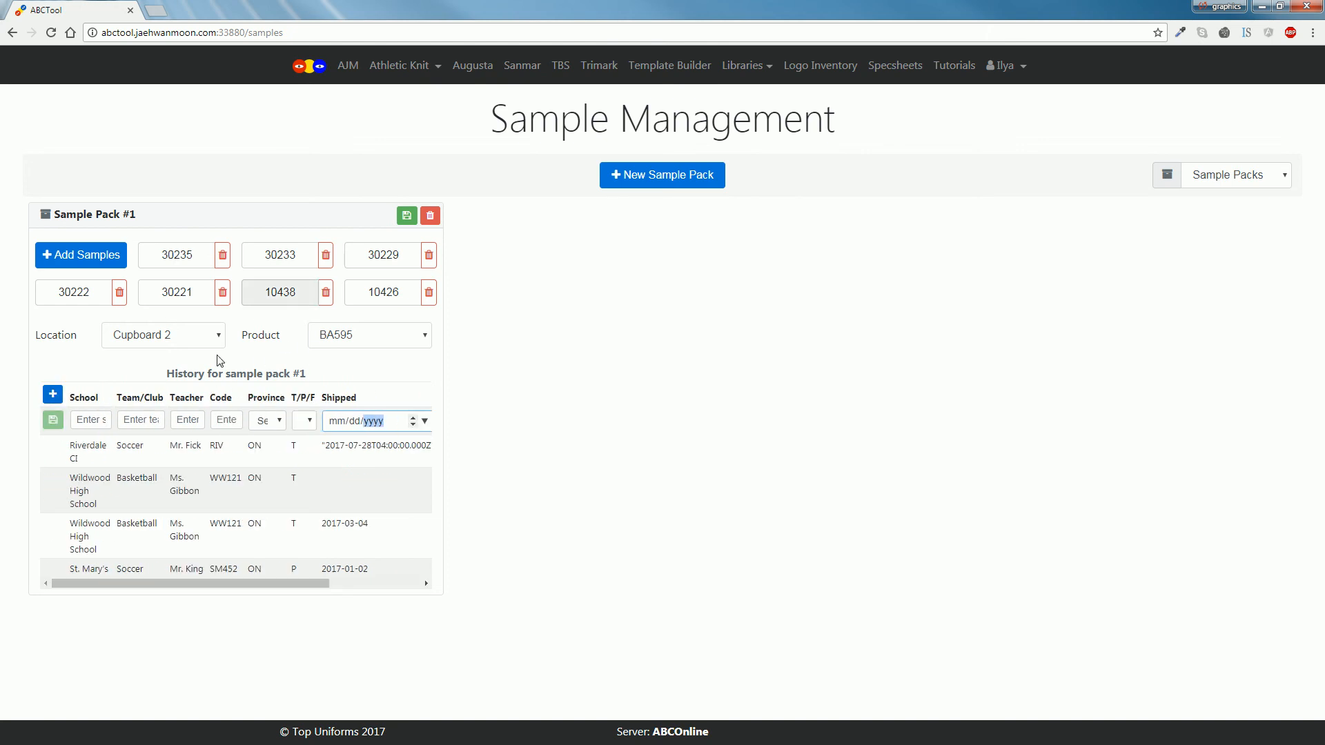
- Check the Shipped dates of the Wildwood High School and St. Mary's history entries
triple_click(362, 519)
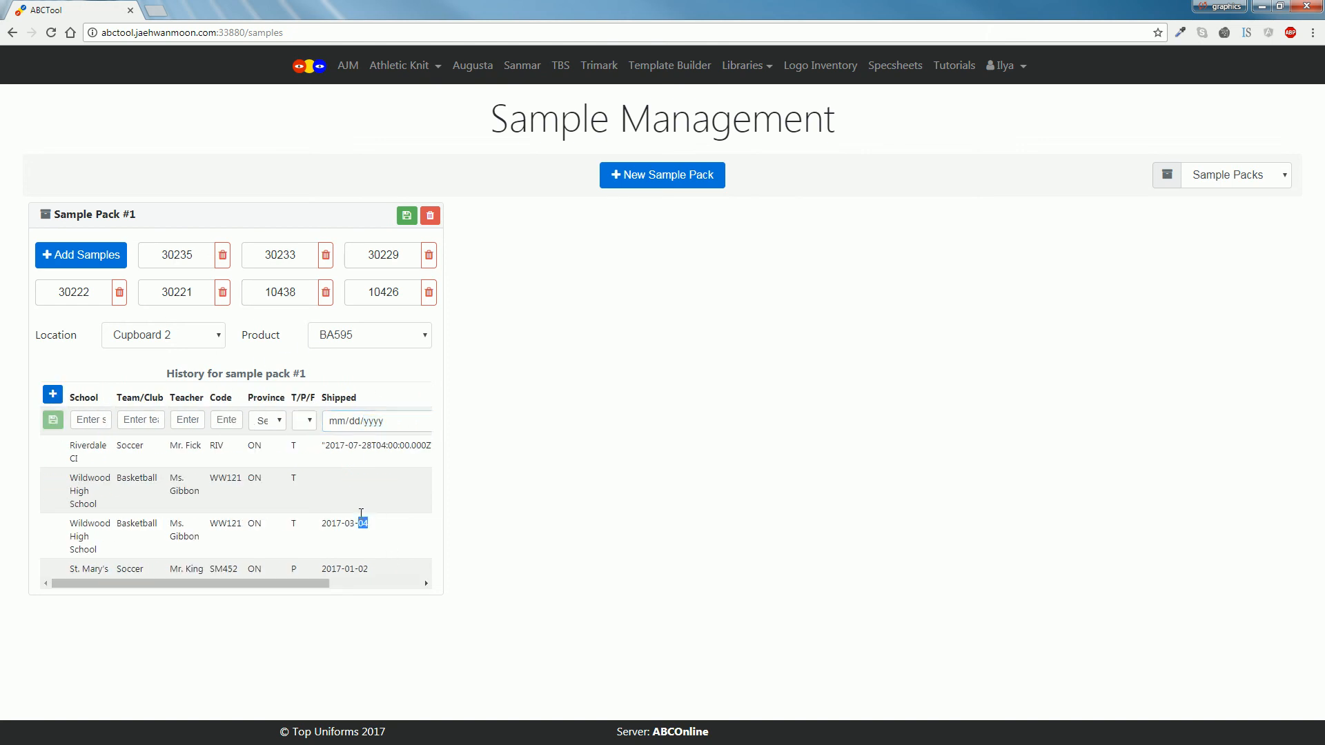
left_click(396, 497)
left_click_drag(369, 570, 421, 442)
left_click(306, 597)
- Set Sample Pack #1's product to BA511(AK) and save the pack
left_click(373, 332)
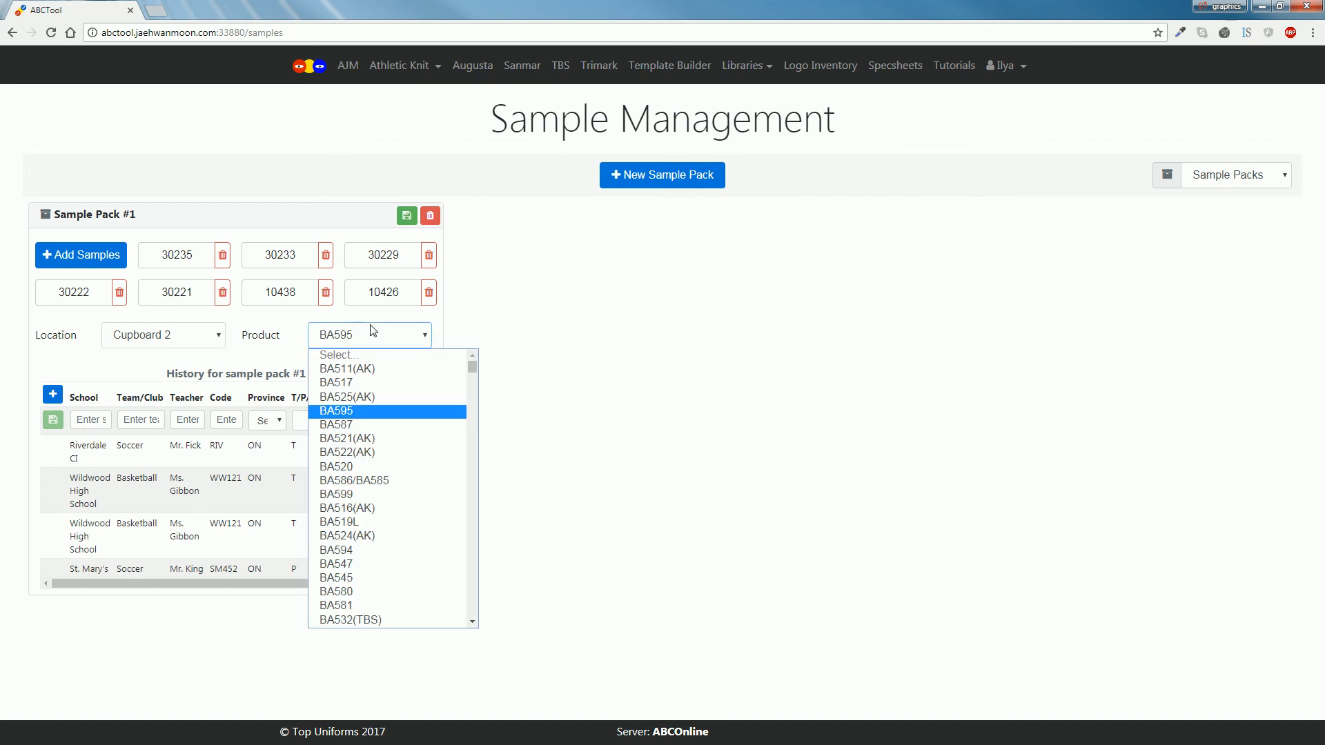
left_click(356, 371)
left_click(408, 217)
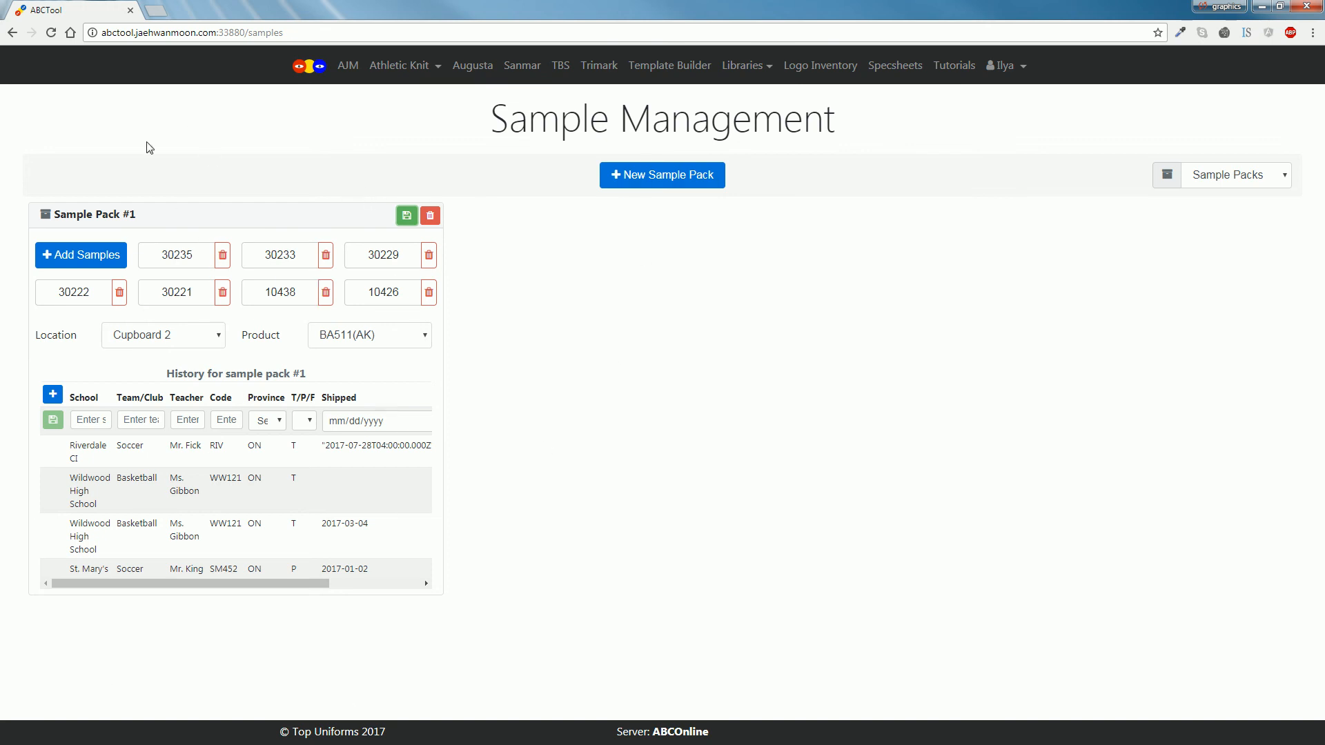
- Create six new empty sample packs in addition to Sample Pack #1
left_click(652, 176)
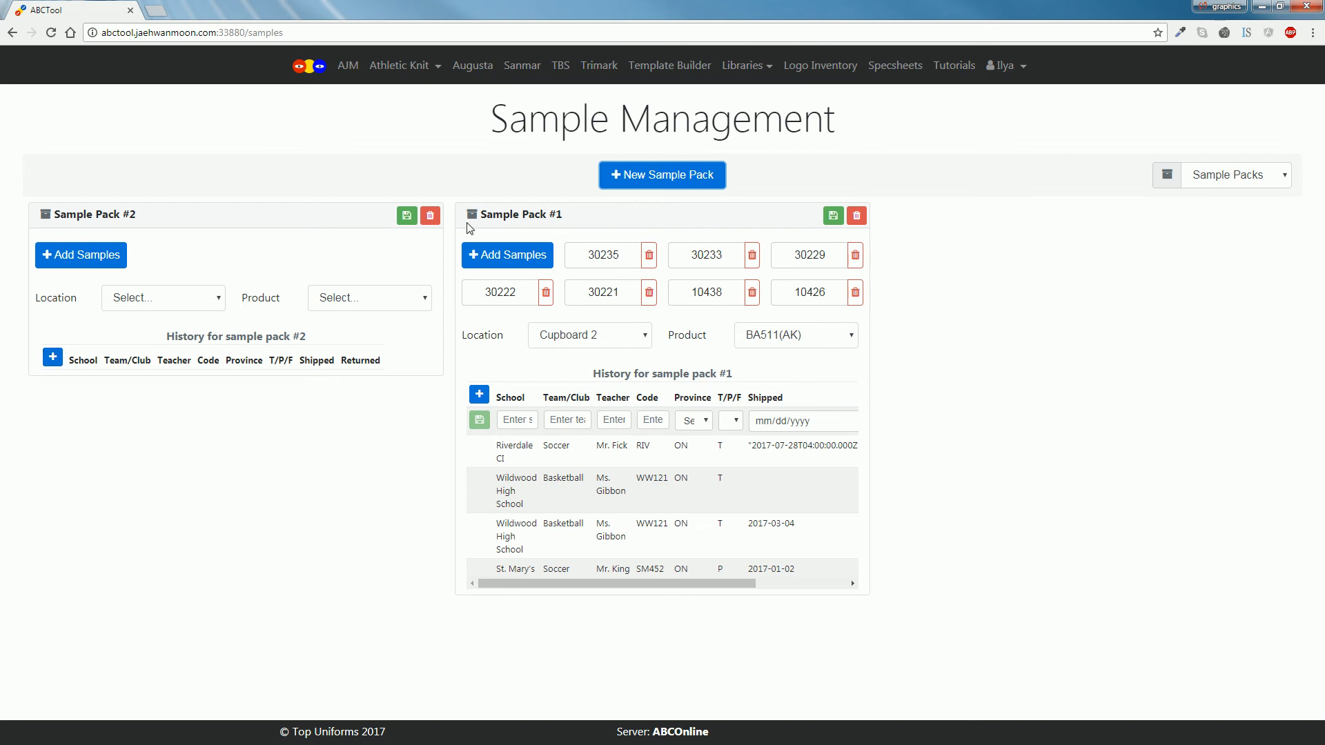
triple_click(647, 125)
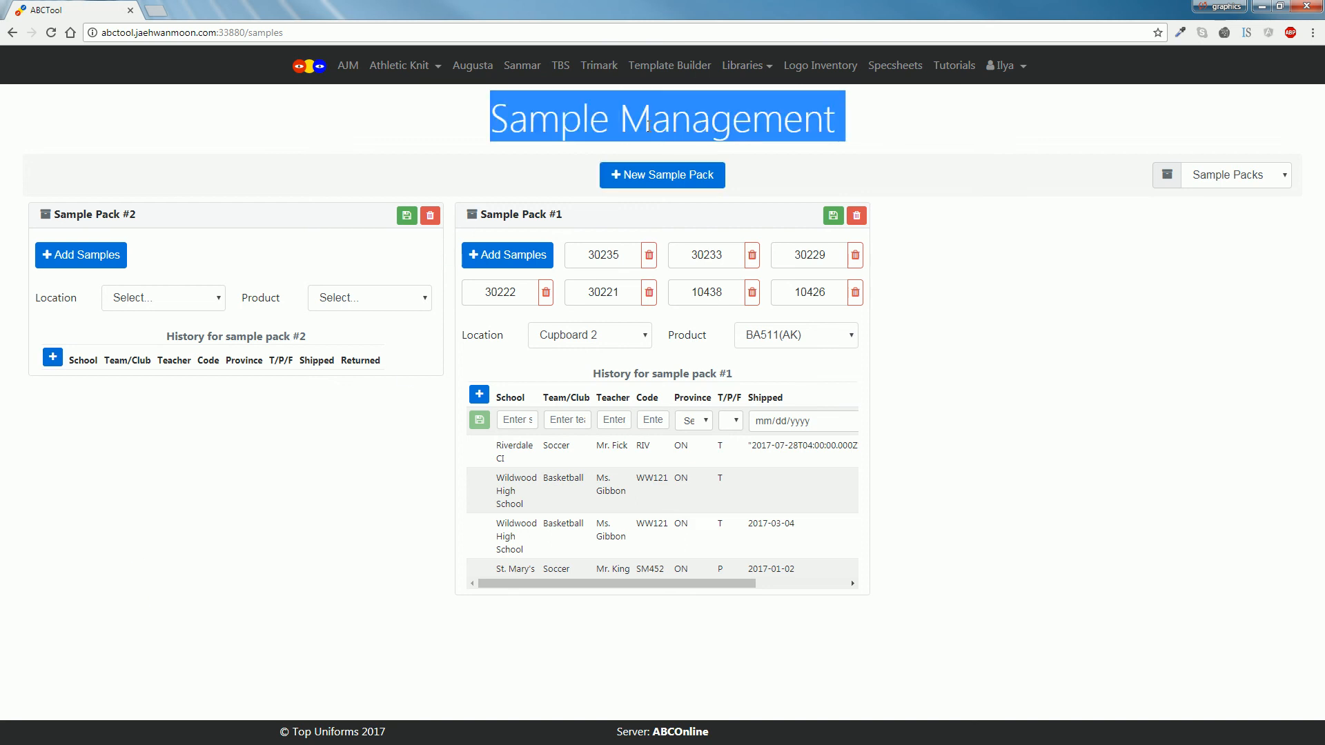
left_click_drag(941, 107, 489, 135)
left_click(483, 138)
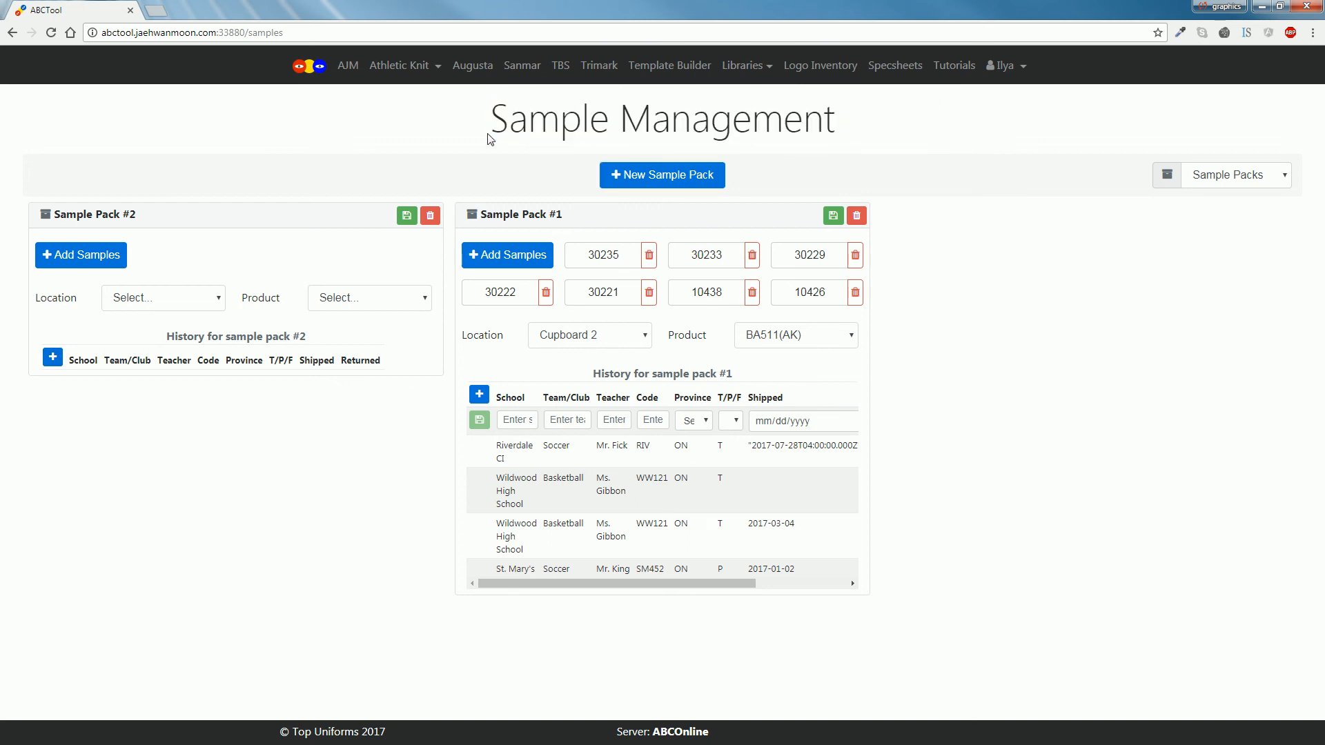
left_click(662, 182)
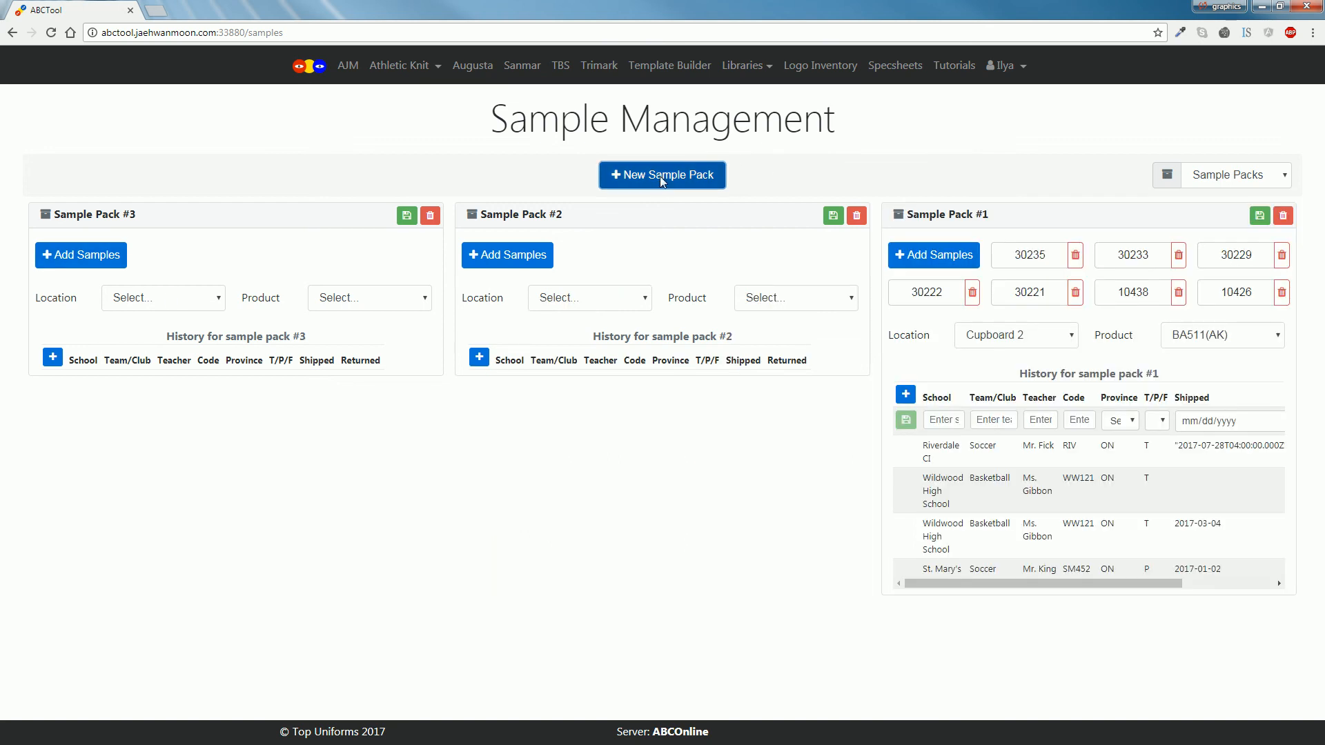
left_click(660, 176)
left_click(660, 176)
left_click(660, 176)
left_click(660, 176)
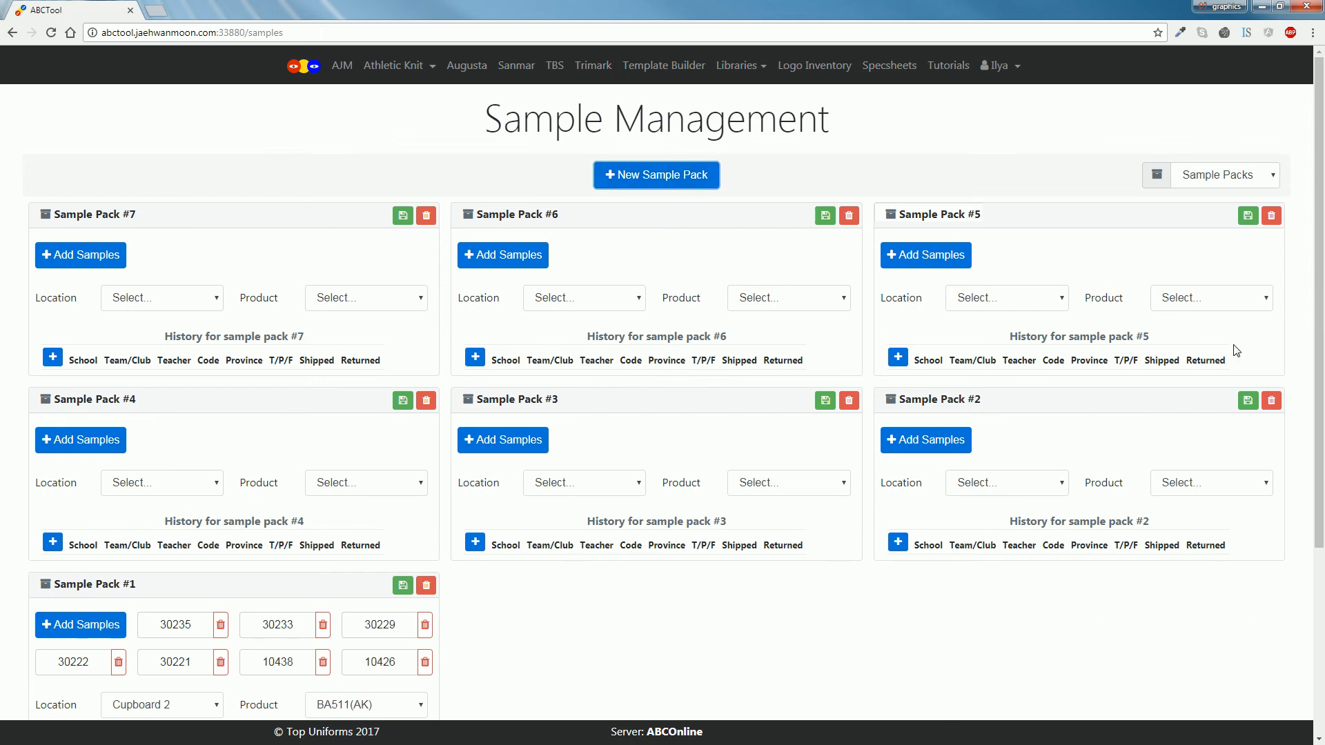
- Permanently delete Sample Pack #7 and dismiss the resulting message
left_click(425, 217)
left_click(423, 216)
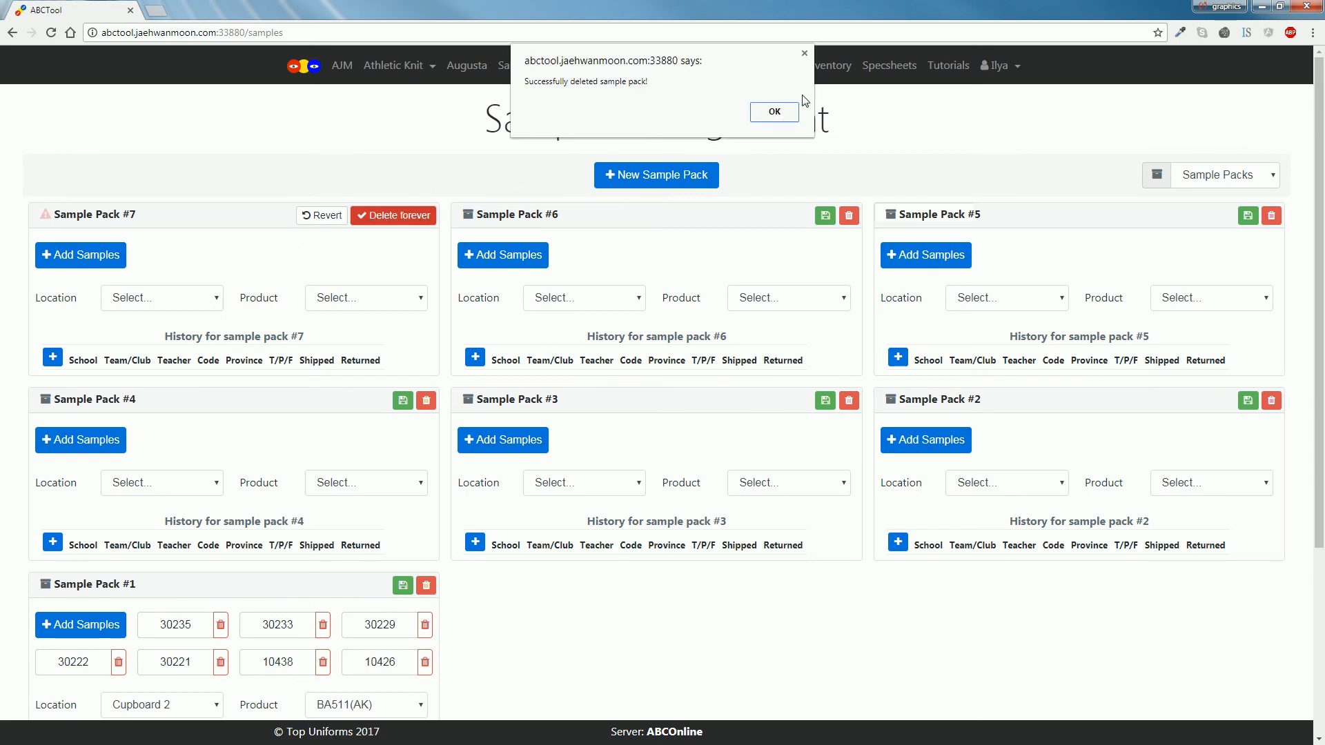
left_click(775, 111)
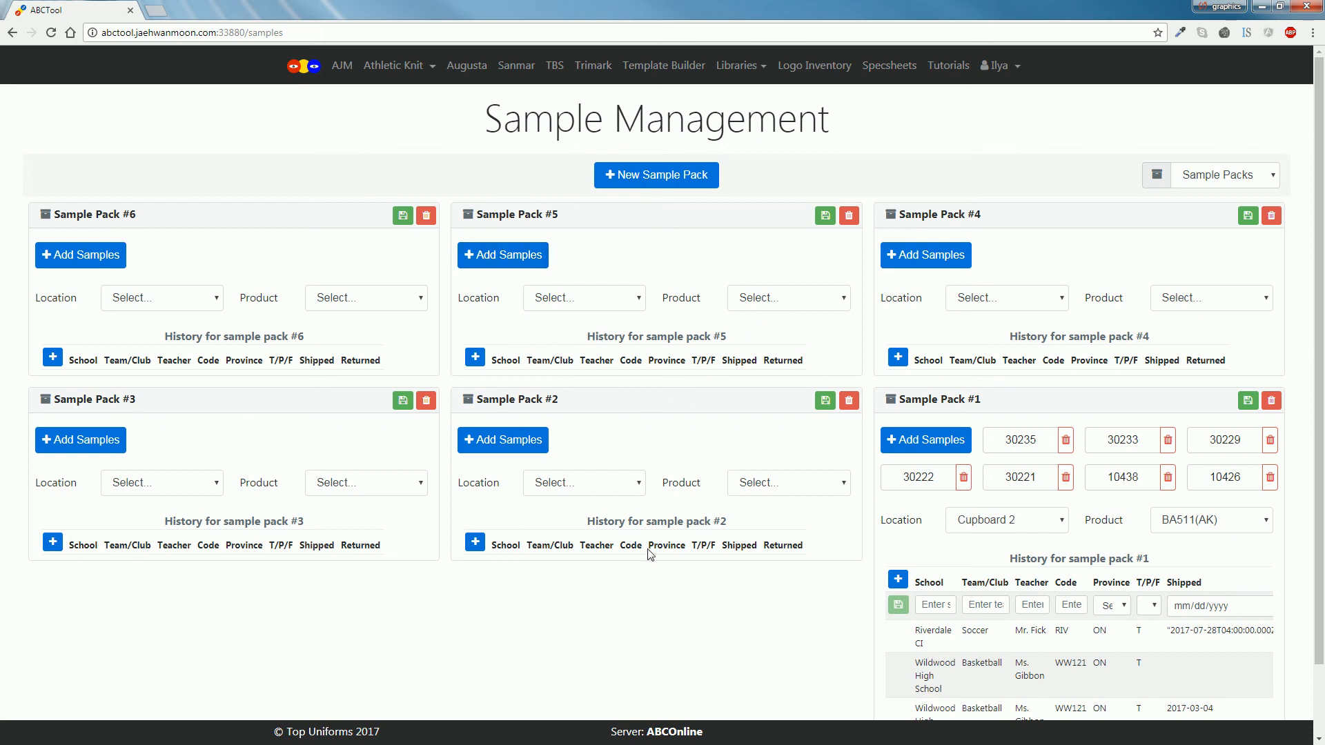
- Reload the Sample Management page and sign out of the account
key("F5")
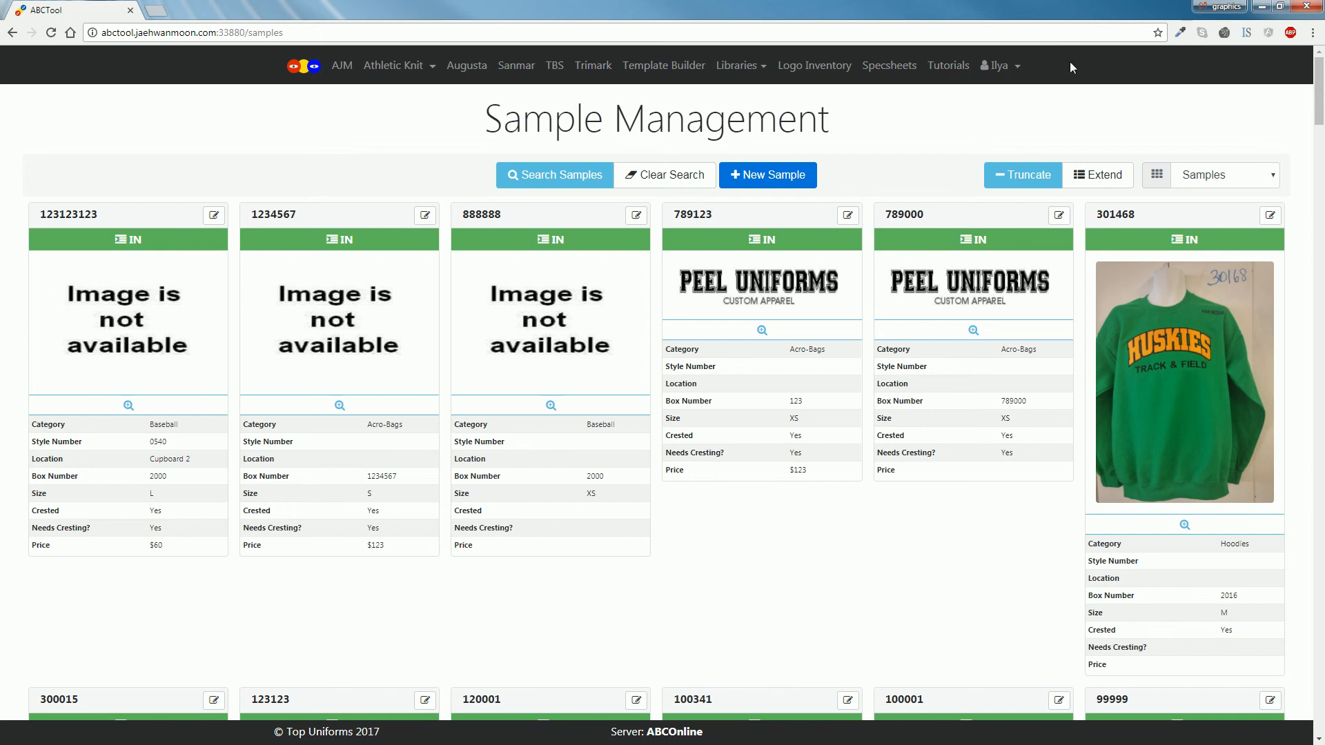
left_click(1017, 67)
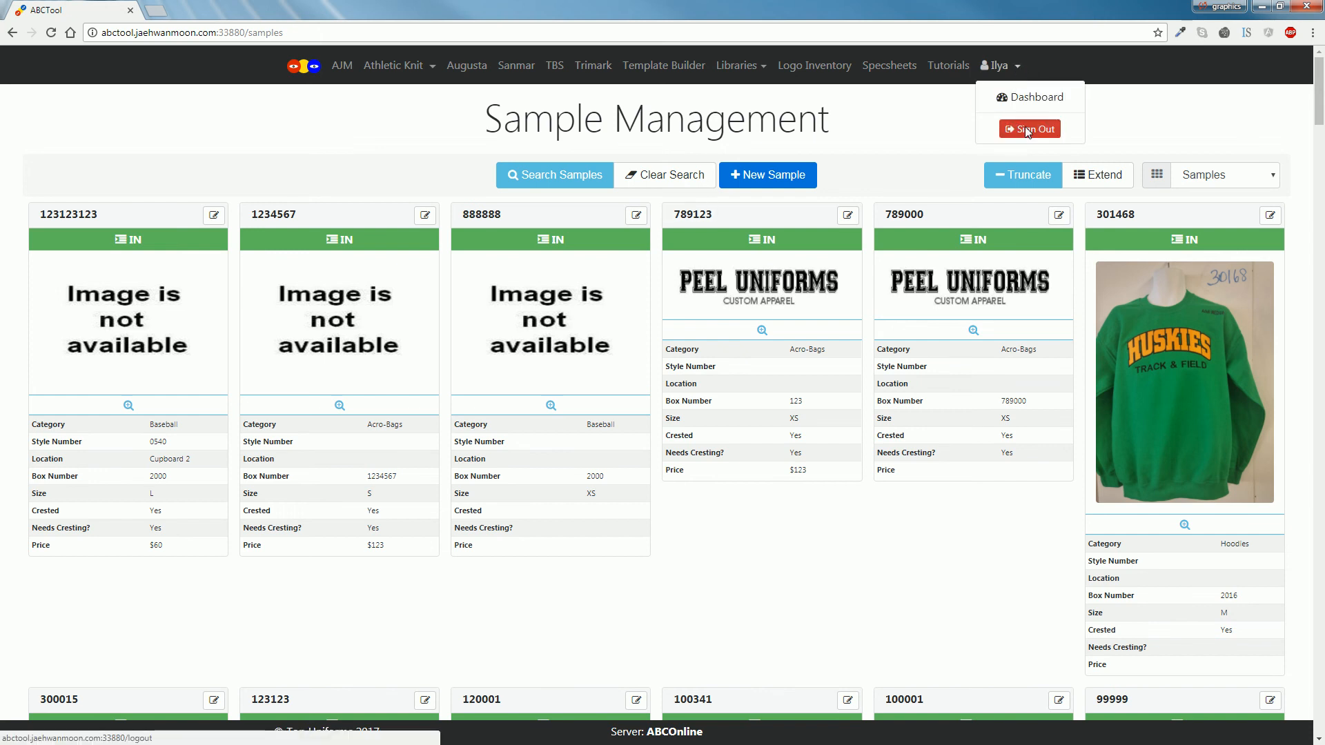
left_click(1028, 131)
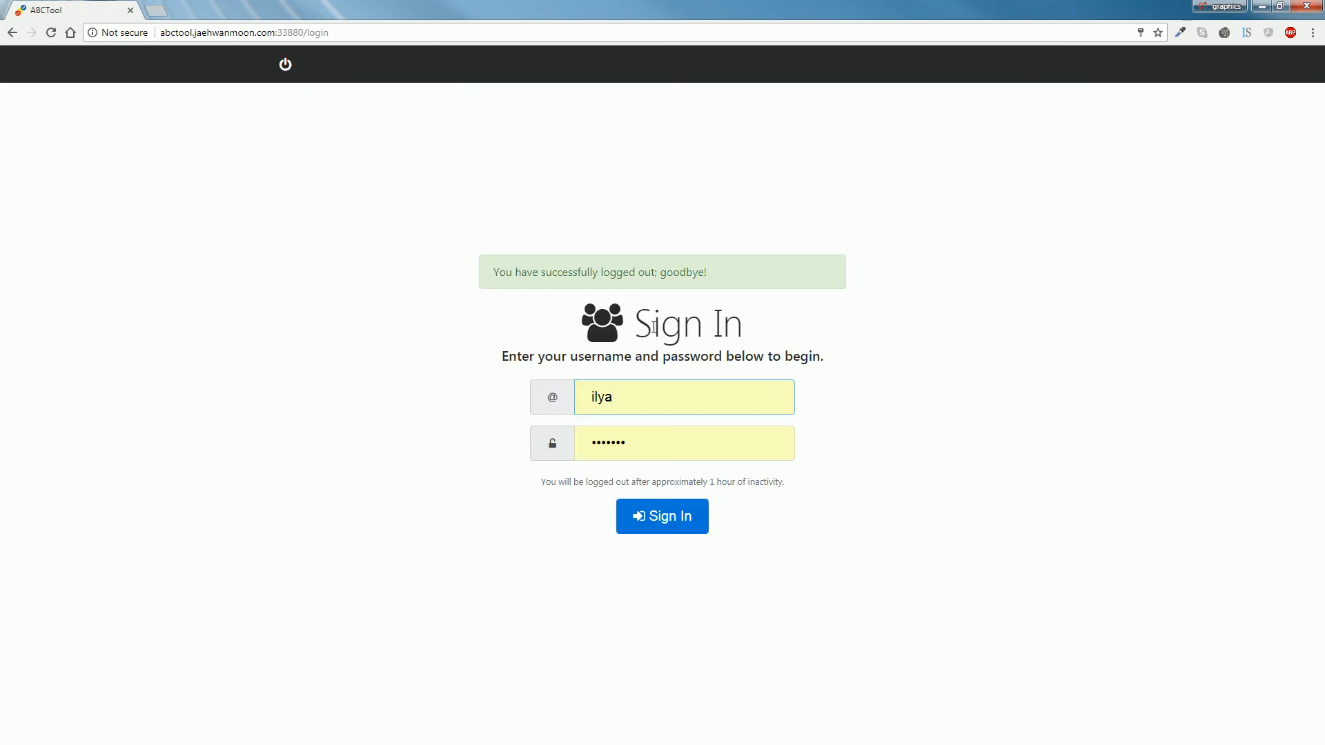